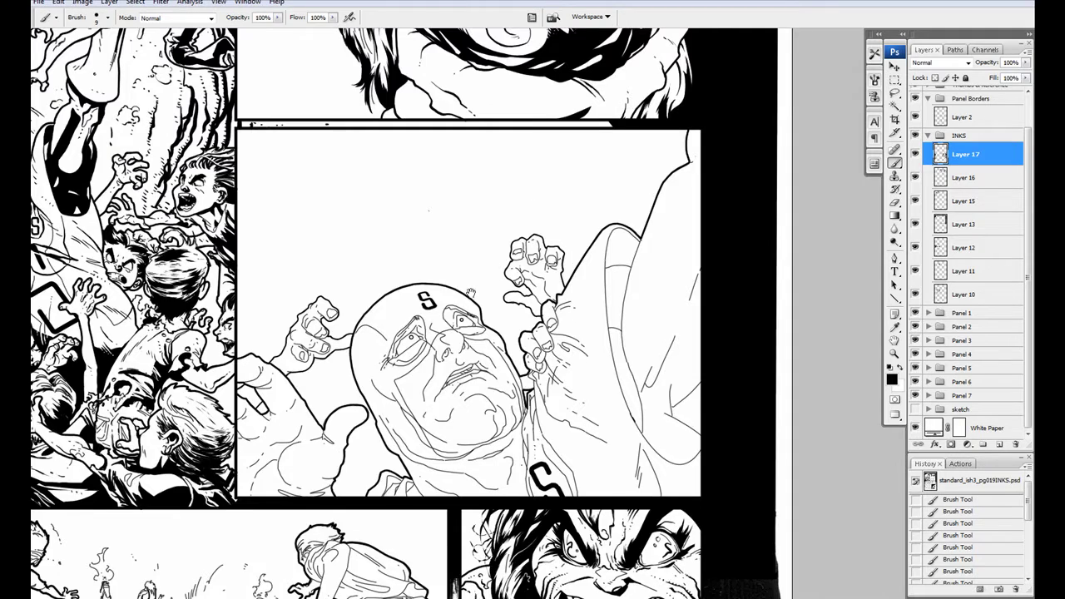
Create a new ink layer and zoom in on the hero's face and eyes.
key(ctrl+plus)
key(ctrl+plus)
key(ctrl+shift+alt+n)
key(ctrl+plus)
key(ctrl+plus)
drag(466, 249, 573, 572)
Ink heavier lines along the head's left and upper contours, undoing stray strokes.
mouse_move(456, 128)
mouse_down()
mouse_move(398, 197)
mouse_move(347, 237)
mouse_move(354, 222)
mouse_move(307, 270)
mouse_move(323, 192)
mouse_up()
drag(319, 221, 253, 376)
key(ctrl+z)
mouse_move(337, 192)
mouse_down()
mouse_move(266, 341)
mouse_move(260, 424)
mouse_up()
drag(260, 424, 216, 476)
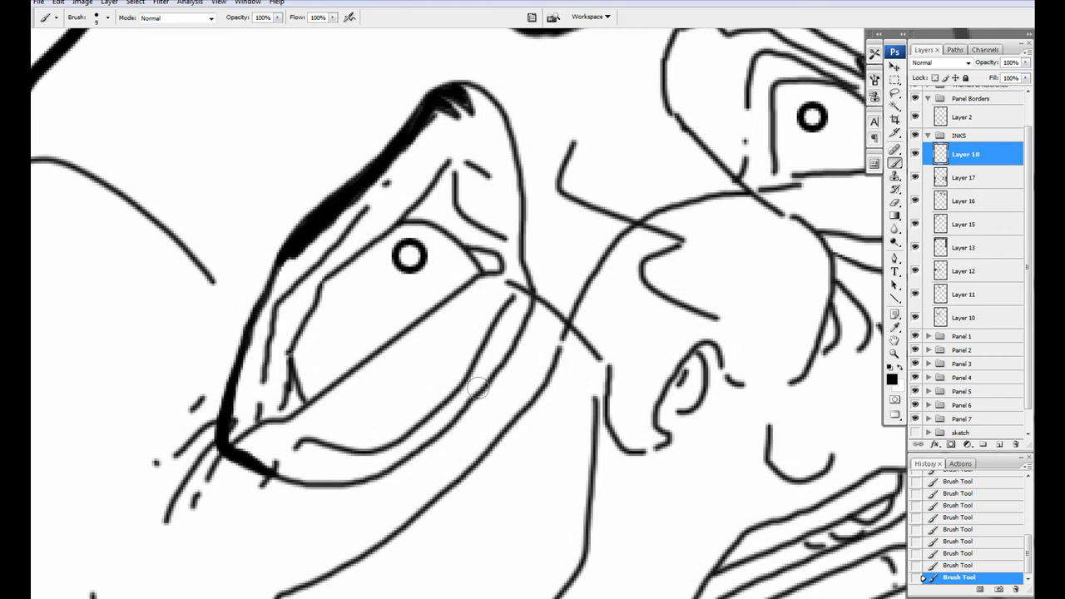
drag(523, 316, 470, 395)
key(ctrl+z)
drag(510, 145, 456, 84)
mouse_move(440, 183)
mouse_down()
mouse_move(408, 185)
mouse_move(332, 249)
mouse_move(254, 356)
mouse_up()
key(ctrl+z)
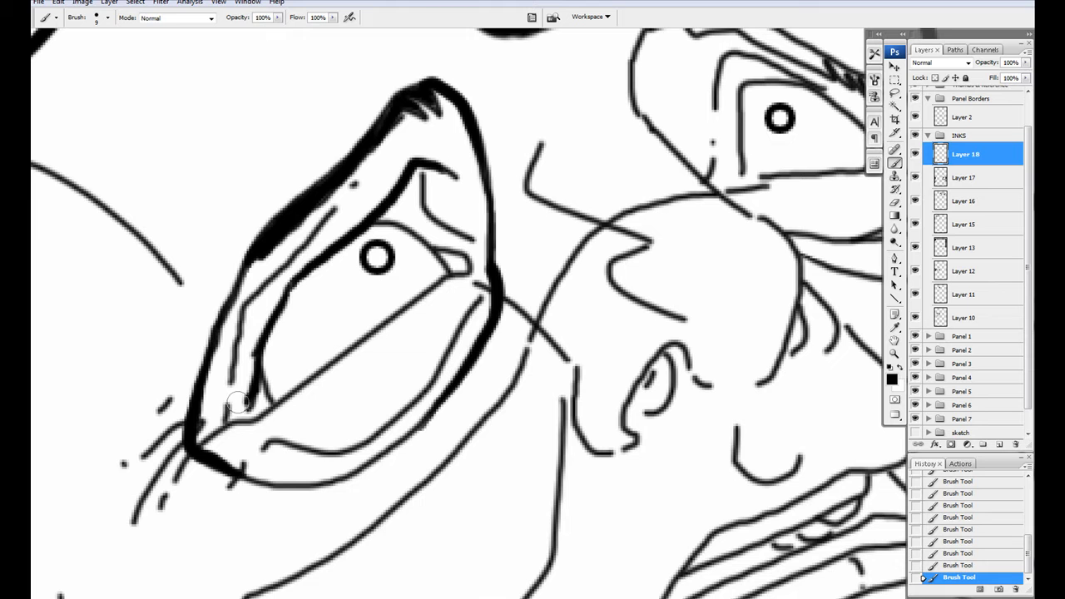
Thicken the left eye's lower outline, then undo the last two strokes to compare.
drag(442, 262, 414, 322)
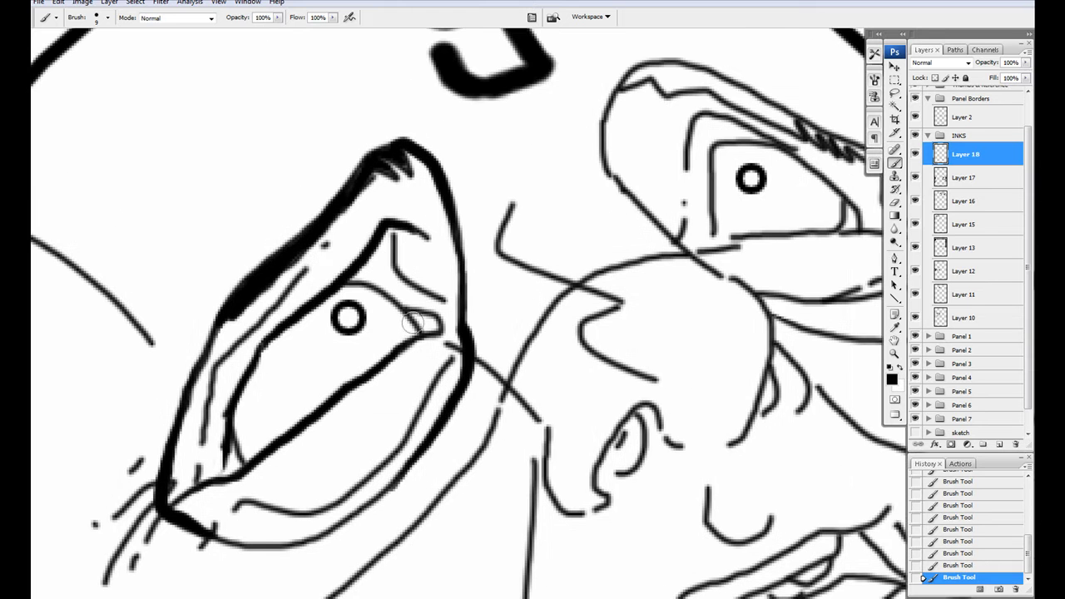
mouse_move(385, 275)
mouse_down()
mouse_move(372, 363)
mouse_move(546, 209)
mouse_up()
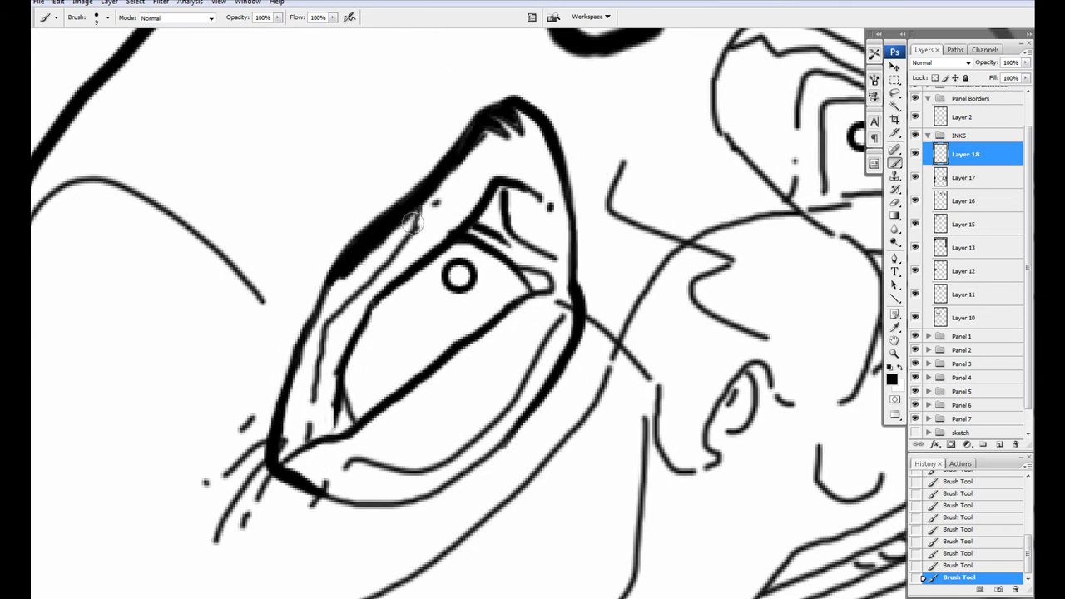
drag(313, 375, 291, 337)
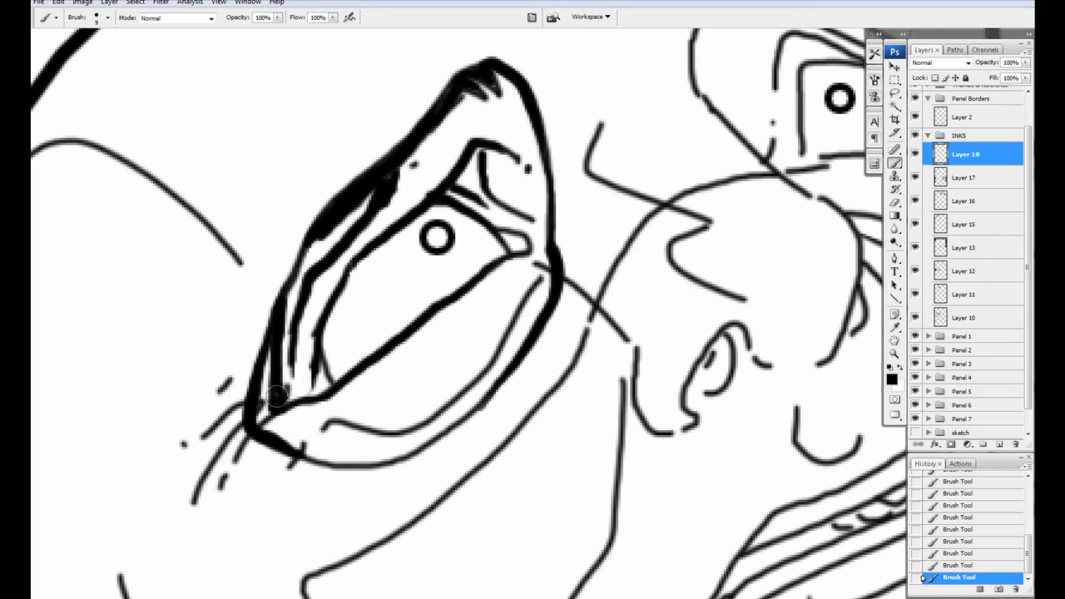
drag(295, 374, 179, 313)
mouse_move(420, 229)
mouse_down()
mouse_move(371, 300)
mouse_move(260, 370)
mouse_up()
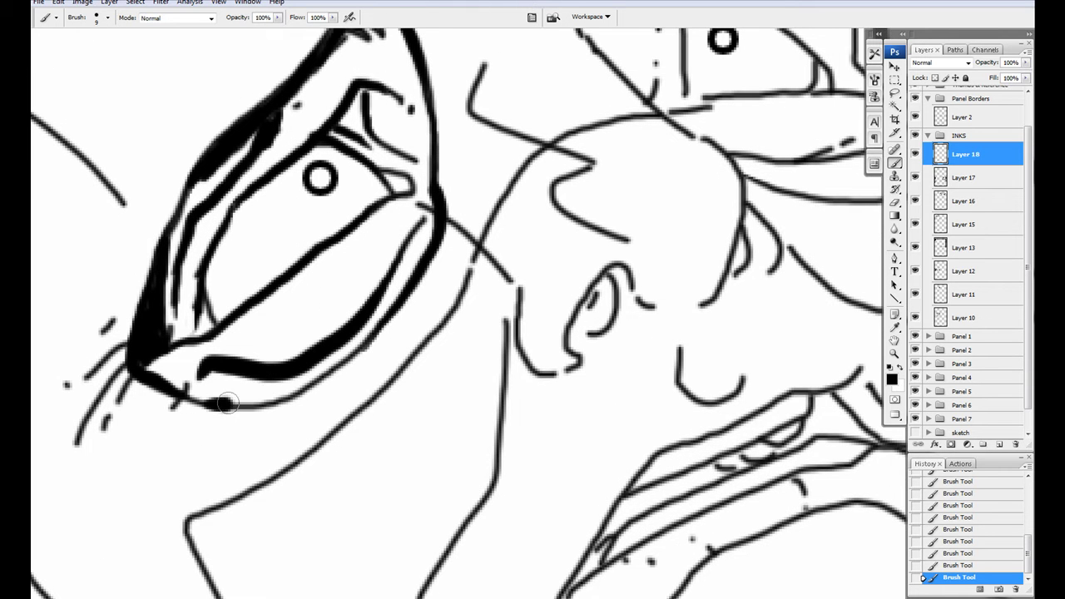
drag(227, 404, 223, 426)
mouse_move(402, 281)
mouse_down()
mouse_move(544, 278)
mouse_move(513, 289)
mouse_up()
drag(530, 104, 444, 179)
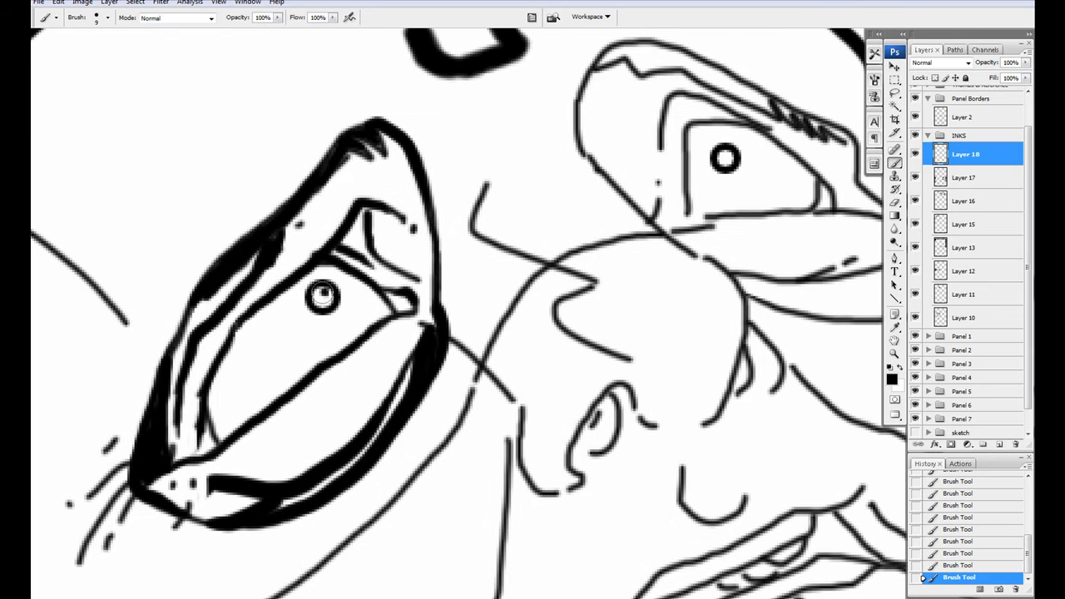
key(ctrl+z)
drag(286, 347, 278, 328)
key(ctrl+z)
key(ctrl+z)
key(ctrl+alt+z)
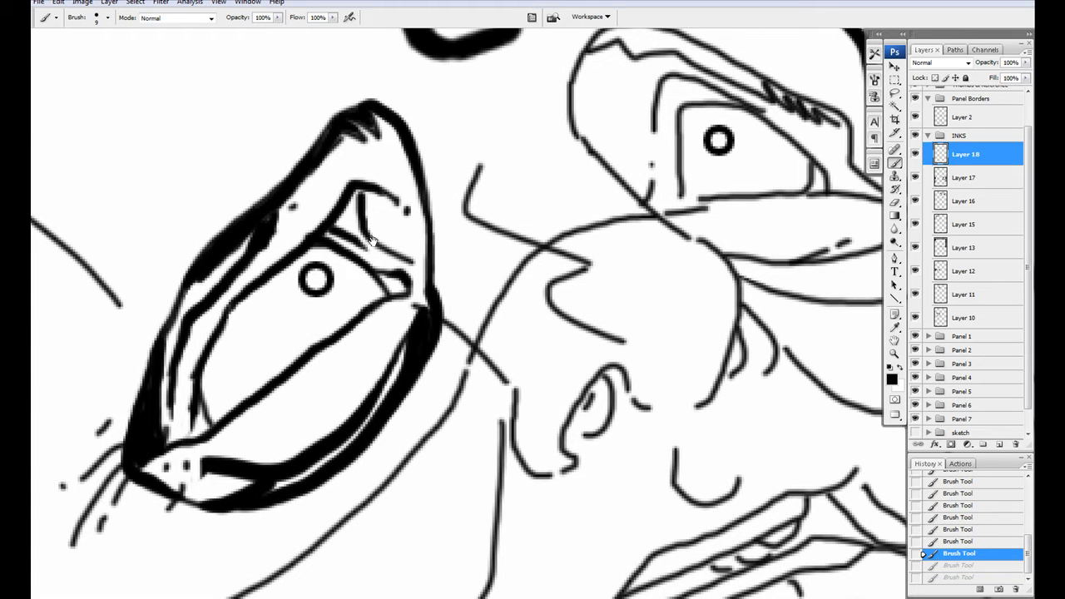
Switch to a 4 px brush and thicken the line crossing the forehead.
mouse_move(619, 244)
mouse_down()
mouse_move(388, 317)
mouse_move(544, 179)
mouse_up()
right_click(435, 308)
click(458, 399)
drag(516, 246, 576, 242)
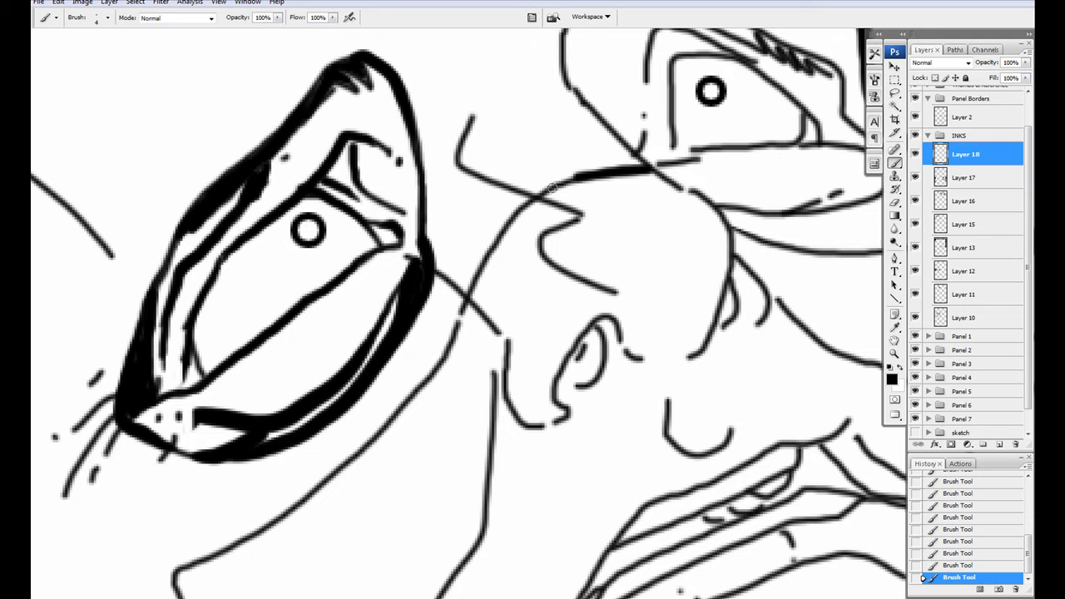
Darken the diagonal neck line and the corner of the collar line.
drag(247, 546, 247, 263)
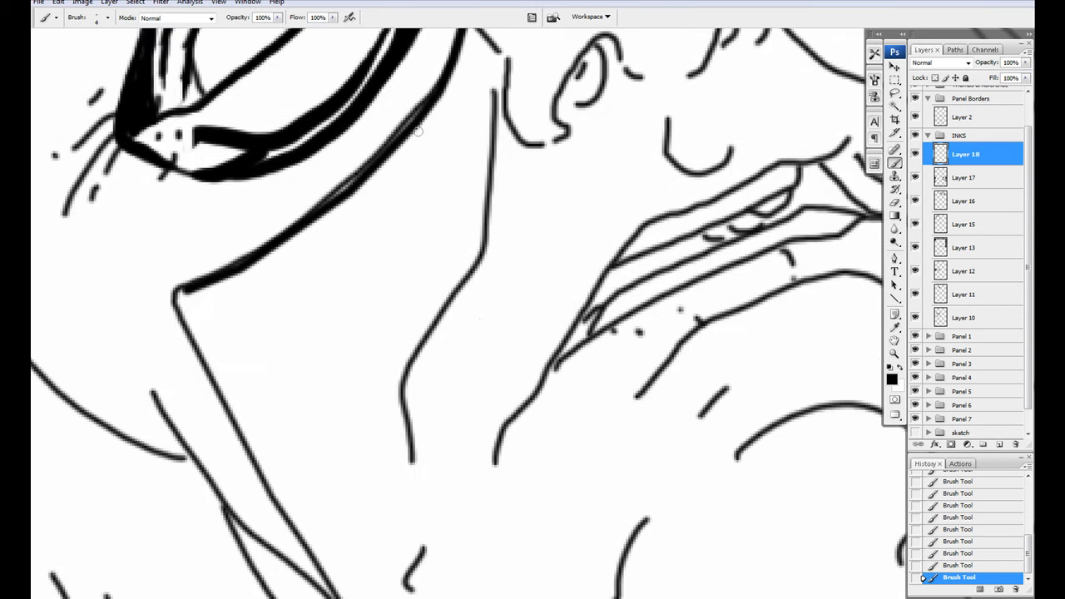
drag(745, 33, 377, 301)
scroll(637, 420, down, 5)
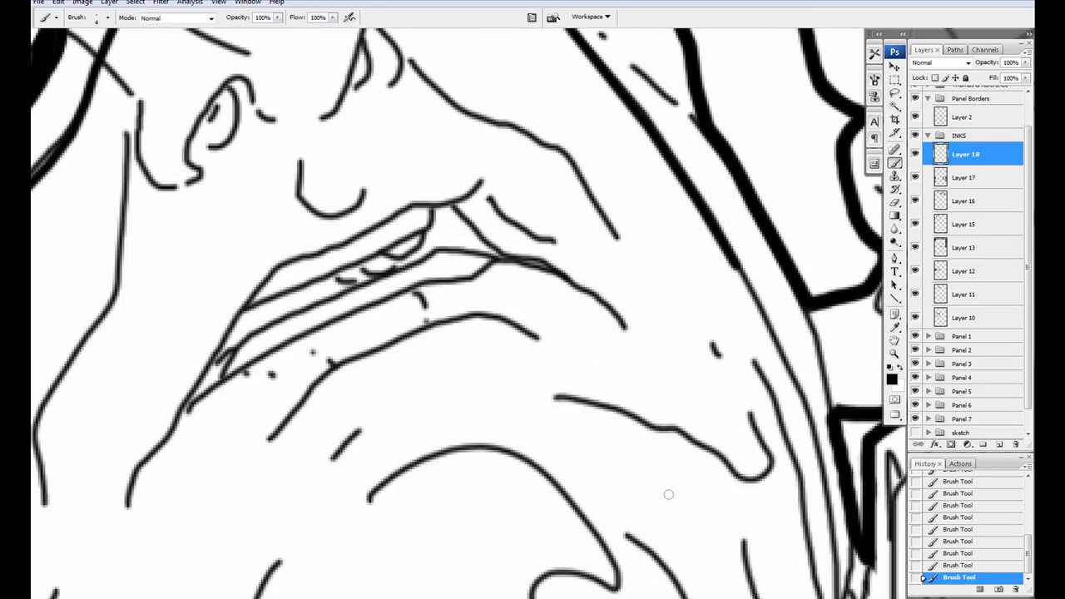
scroll(668, 494, right, 3)
drag(550, 241, 614, 364)
scroll(618, 427, down, 5)
scroll(514, 83, left, 3)
drag(341, 170, 387, 269)
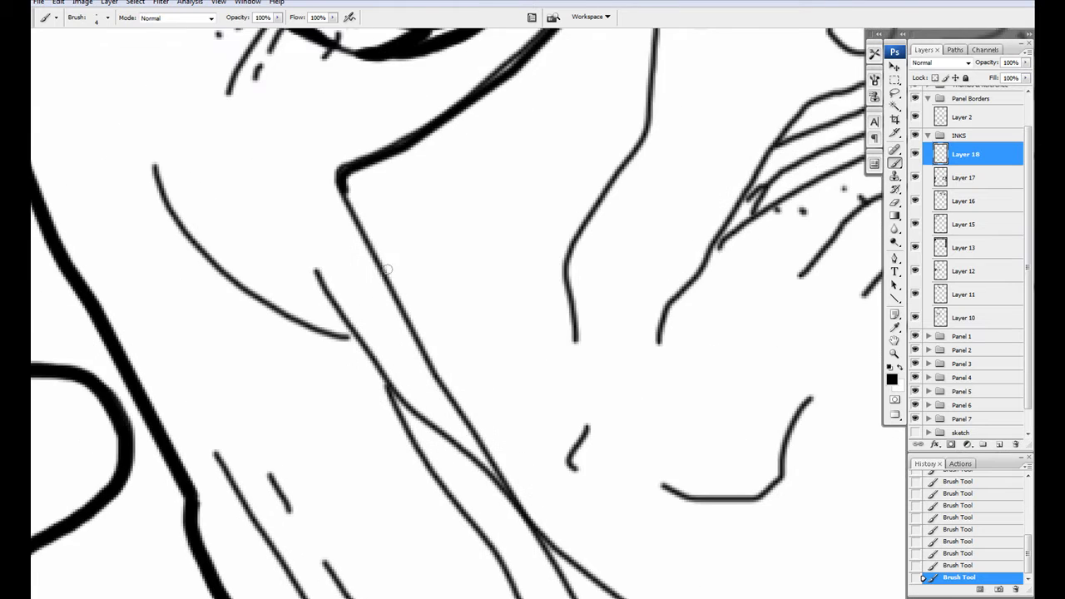
scroll(500, 471, down, 5)
scroll(500, 471, right, 3)
drag(250, 37, 430, 349)
scroll(542, 491, down, 5)
Reset the brush to 9 px and thicken the lines beside the eye.
right_click(399, 233)
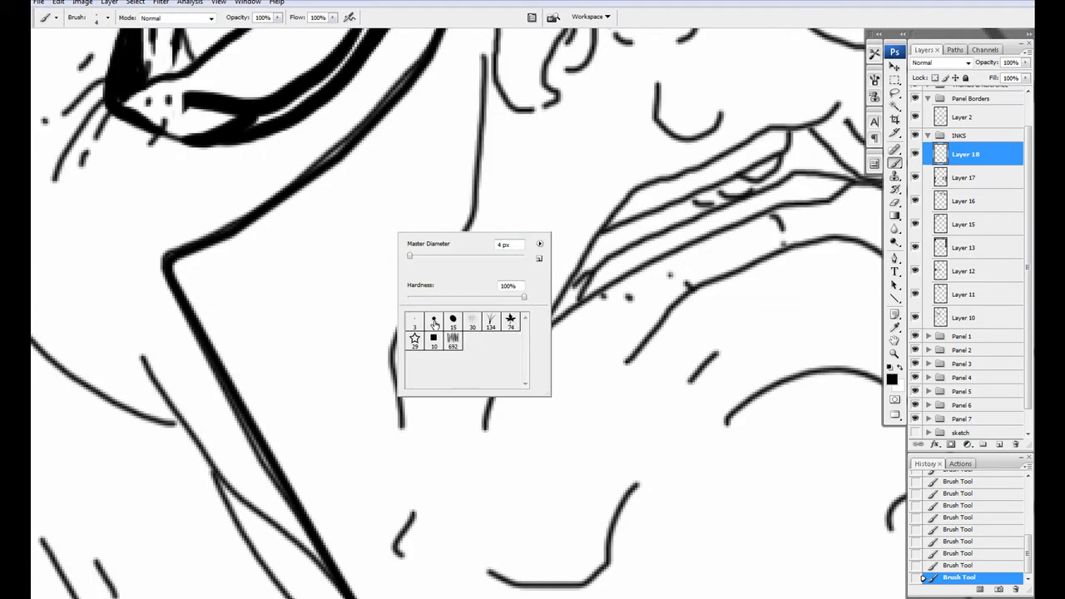
key(Return)
scroll(400, 250, down, 5)
scroll(371, 292, left, 3)
scroll(371, 292, up, 3)
drag(585, 263, 515, 337)
scroll(492, 208, down, 3)
scroll(491, 207, left, 2)
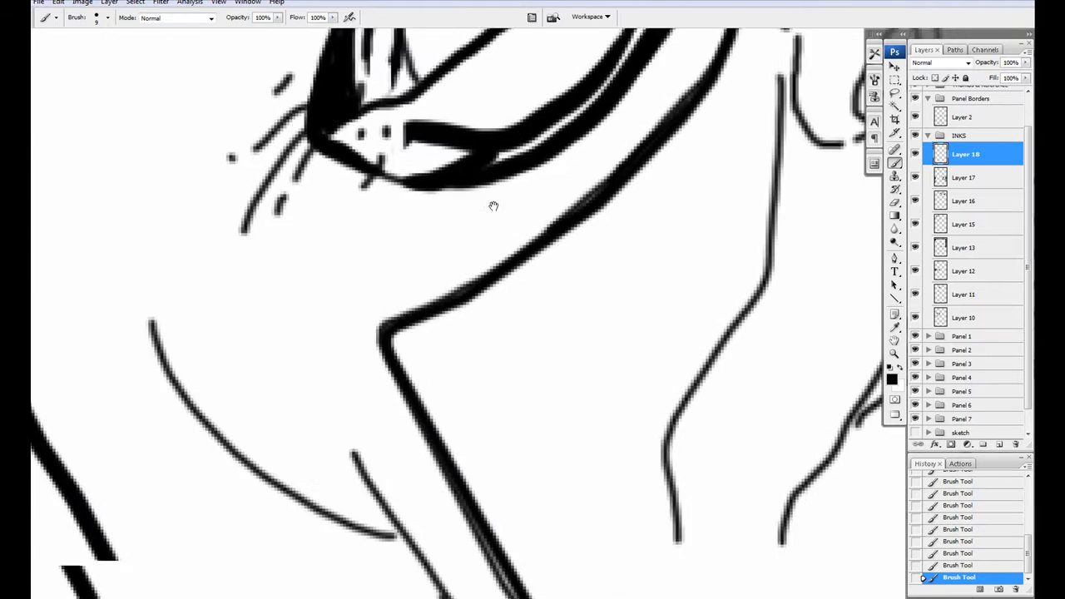
scroll(491, 207, down, 1)
Thicken the cap-edge line and darken the inner ear shape.
mouse_move(470, 243)
mouse_down()
mouse_move(410, 304)
mouse_move(502, 459)
mouse_up()
scroll(385, 262, right, 5)
scroll(385, 262, down, 2)
scroll(385, 262, left, 3)
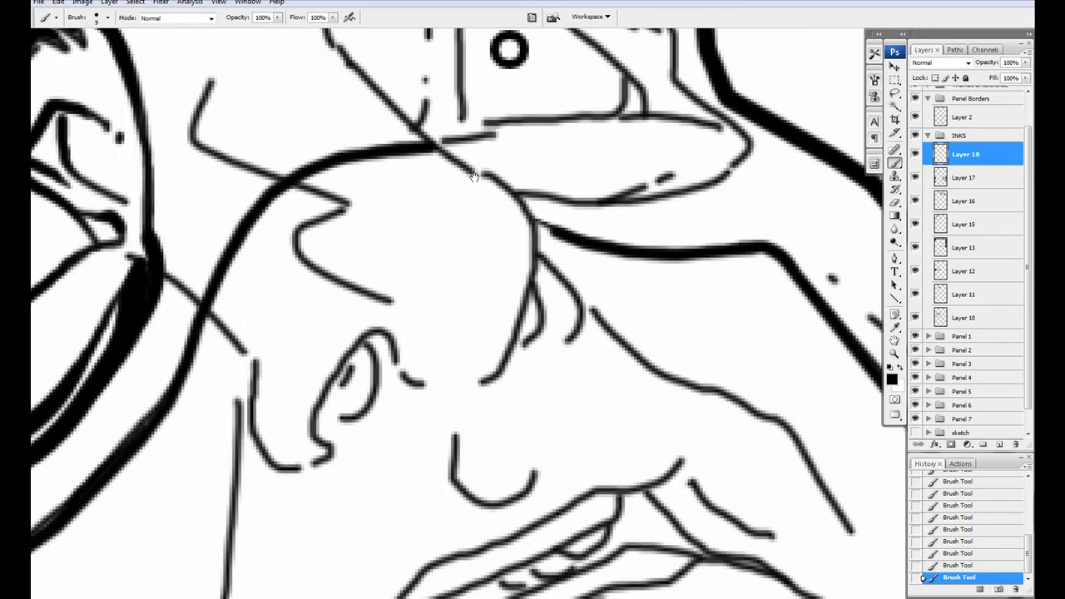
scroll(385, 262, up, 3)
drag(358, 125, 491, 278)
scroll(426, 473, down, 3)
scroll(426, 473, left, 2)
drag(481, 433, 476, 376)
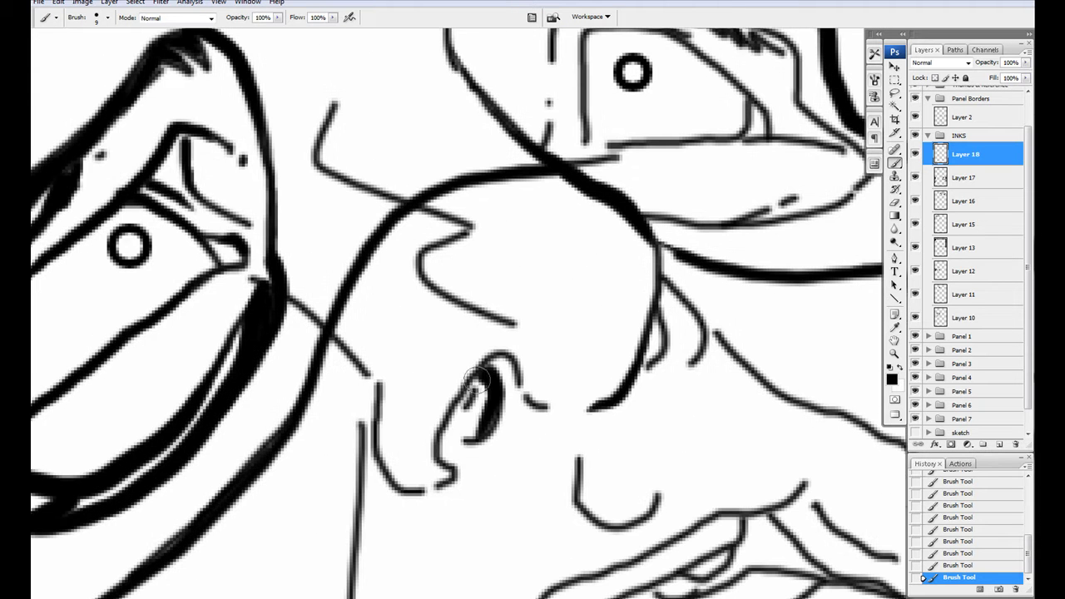
scroll(474, 201, right, 5)
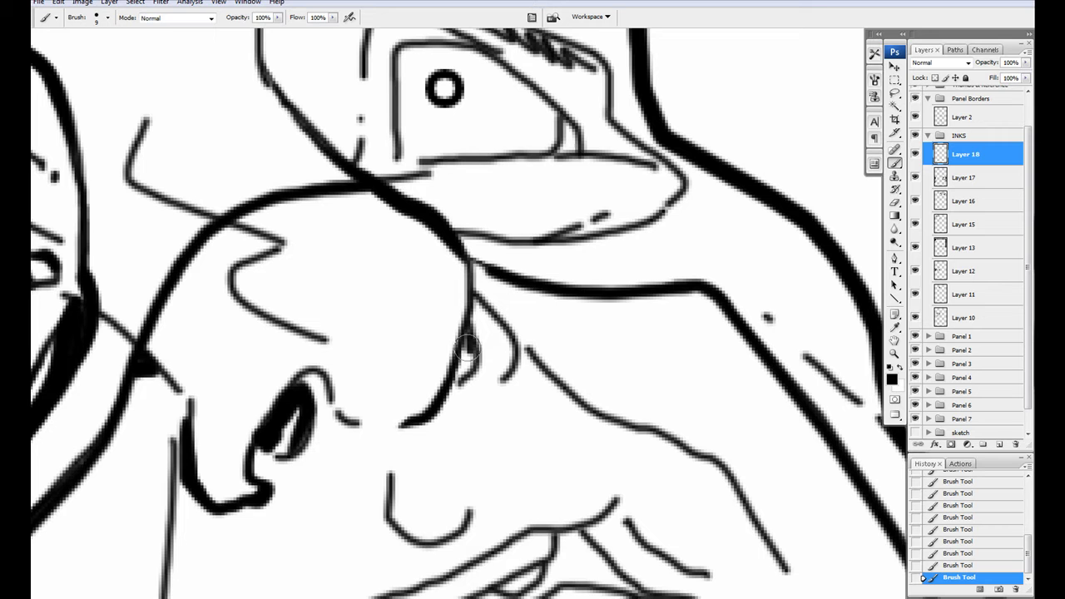
scroll(471, 265, down, 3)
scroll(451, 322, left, 4)
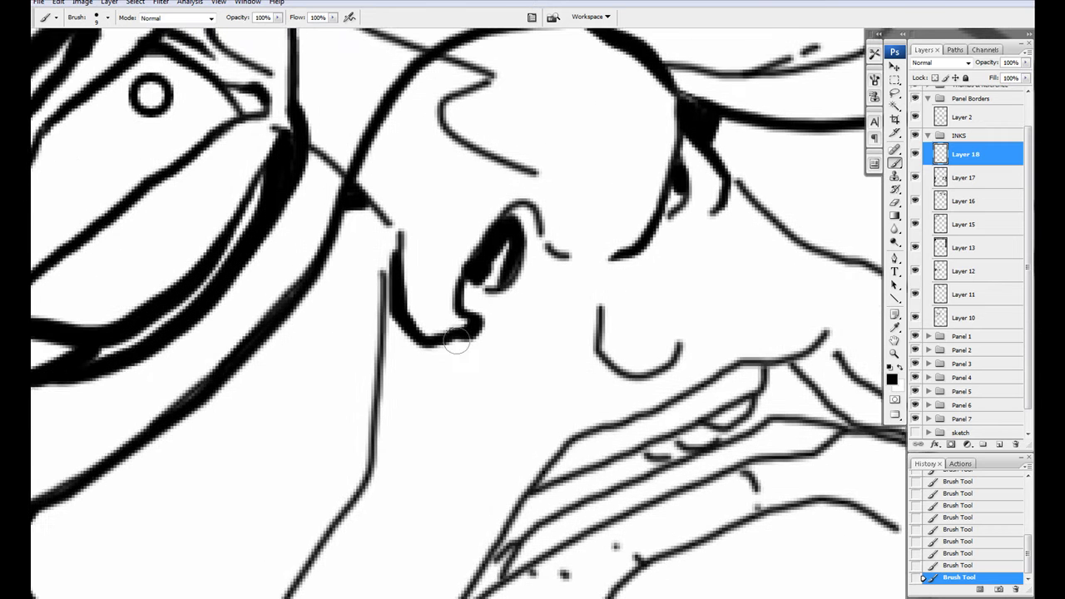
drag(422, 239, 377, 364)
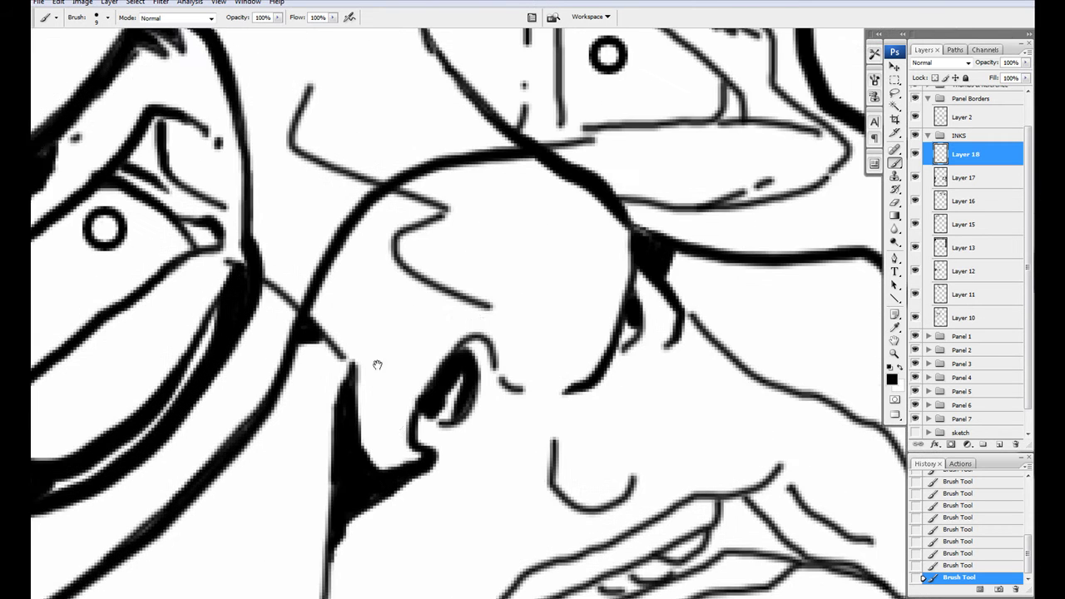
scroll(409, 346, up, 1)
scroll(374, 367, right, 4)
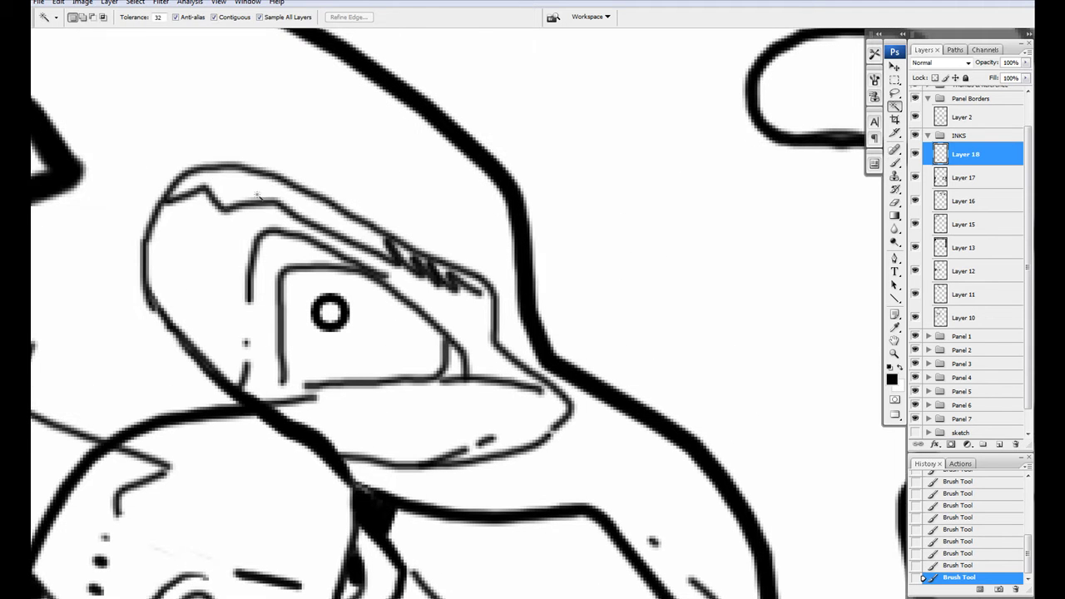
Thicken the cap brim outline, the line below it, and the eye outlines.
drag(171, 189, 426, 263)
drag(431, 456, 333, 463)
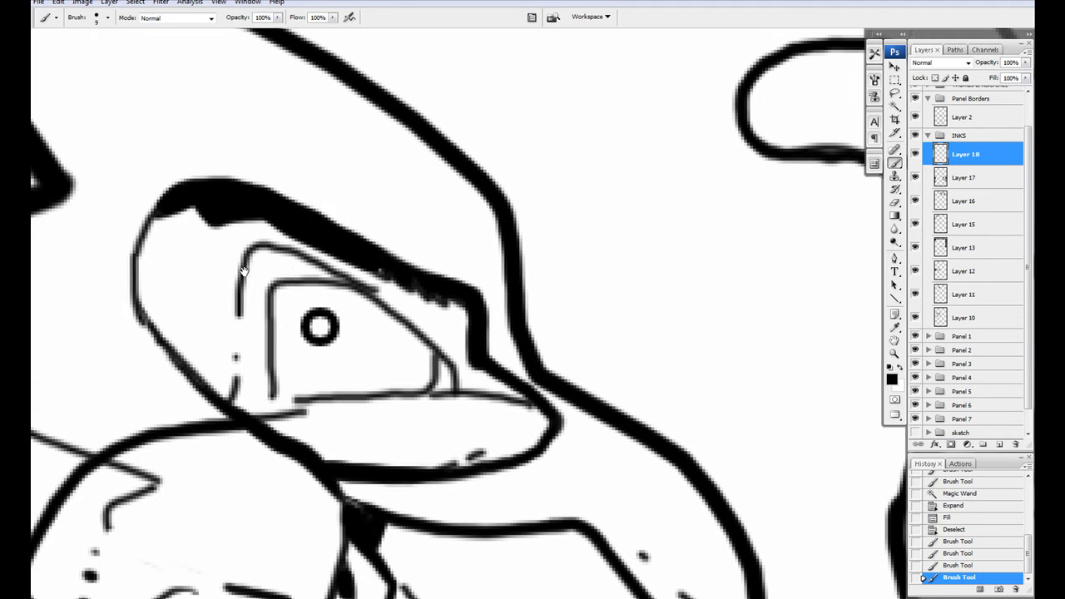
drag(241, 250, 445, 358)
drag(312, 403, 532, 401)
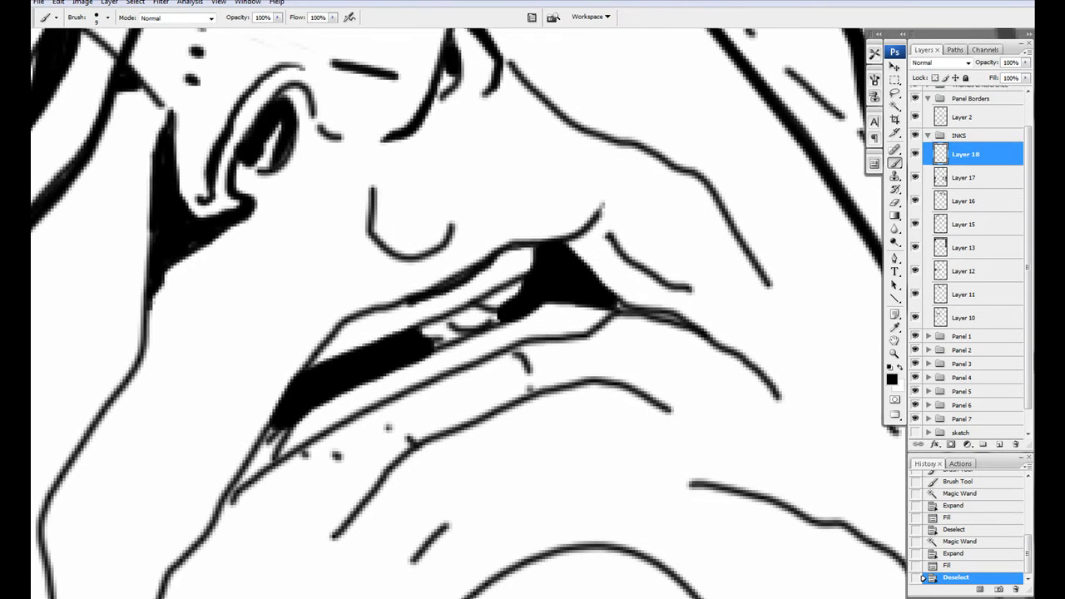
Thicken the upper and lower lip lines and darken the inside of the mouth.
drag(363, 309, 237, 504)
drag(264, 475, 234, 569)
drag(665, 250, 262, 321)
drag(534, 277, 396, 393)
mouse_move(395, 335)
mouse_down()
mouse_move(561, 335)
mouse_move(610, 321)
mouse_up()
mouse_move(554, 289)
mouse_down()
mouse_move(465, 323)
mouse_move(538, 296)
mouse_up()
drag(267, 408, 397, 354)
drag(436, 263, 411, 297)
drag(562, 226, 458, 289)
mouse_move(616, 249)
mouse_down()
mouse_move(470, 346)
mouse_move(379, 370)
mouse_up()
Thicken the cheek lines and fill the gap between them solid black.
drag(471, 346, 413, 291)
mouse_move(486, 315)
mouse_down()
mouse_move(554, 373)
mouse_move(468, 274)
mouse_up()
mouse_move(478, 284)
mouse_down()
mouse_move(314, 170)
mouse_move(324, 187)
mouse_up()
drag(516, 371, 527, 380)
mouse_move(66, 266)
mouse_down()
mouse_move(439, 256)
mouse_move(474, 231)
mouse_up()
drag(334, 303, 263, 452)
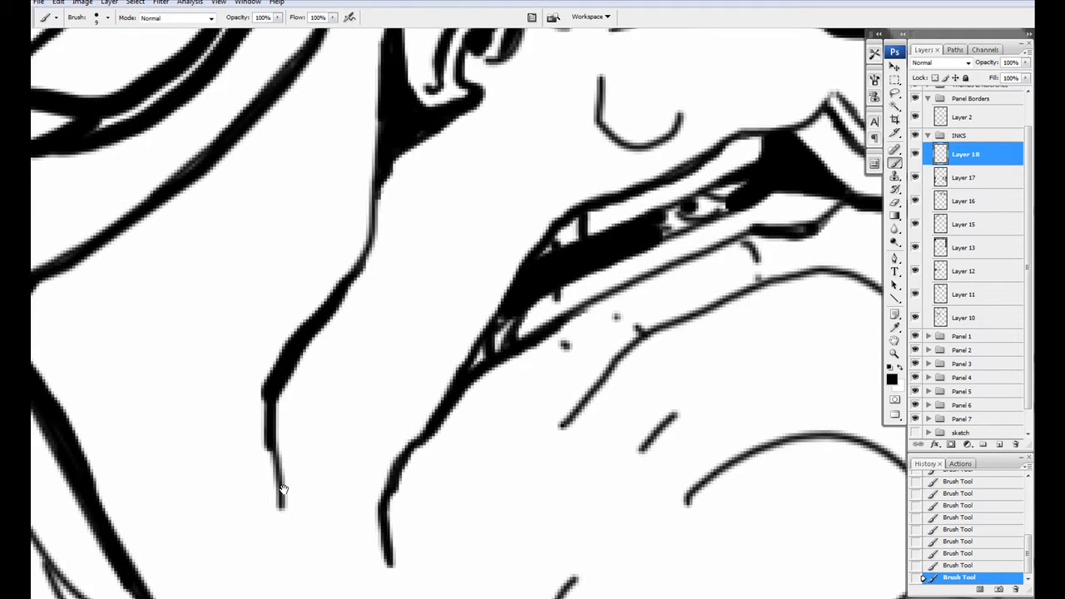
mouse_move(196, 337)
mouse_down()
mouse_move(337, 212)
mouse_move(423, 200)
mouse_up()
mouse_move(441, 540)
mouse_down()
mouse_move(369, 155)
mouse_move(378, 240)
mouse_up()
mouse_move(325, 217)
mouse_down()
mouse_move(338, 437)
mouse_move(300, 250)
mouse_move(321, 432)
mouse_up()
drag(300, 300, 288, 325)
Draw thick tapered strokes and heavier lines along the cheek and jaw.
drag(466, 432, 327, 203)
drag(432, 466, 373, 287)
mouse_move(249, 217)
mouse_down()
mouse_move(399, 391)
mouse_move(583, 512)
mouse_move(291, 341)
mouse_move(245, 288)
mouse_move(330, 241)
mouse_move(274, 357)
mouse_up()
drag(333, 240, 517, 308)
drag(484, 381, 453, 428)
mouse_move(454, 428)
mouse_down()
mouse_move(511, 535)
mouse_move(548, 565)
mouse_up()
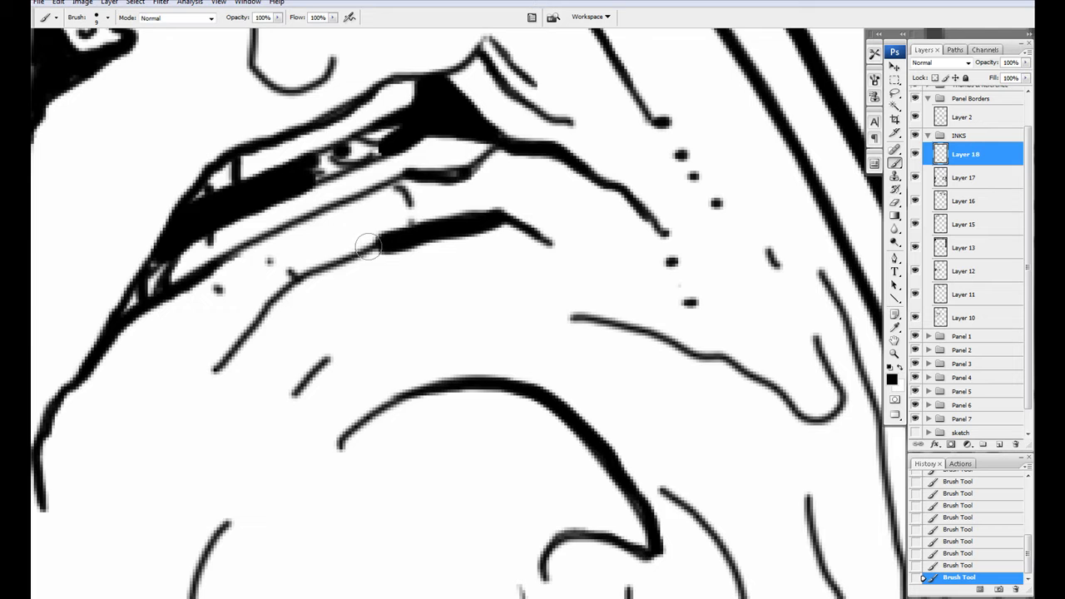
mouse_move(382, 237)
mouse_down()
mouse_move(174, 396)
mouse_move(154, 458)
mouse_up()
mouse_move(365, 255)
mouse_down()
mouse_move(437, 301)
mouse_move(395, 376)
mouse_up()
Ink thick strokes along the curved contour and its long lower line.
drag(391, 191, 309, 124)
drag(308, 249, 456, 91)
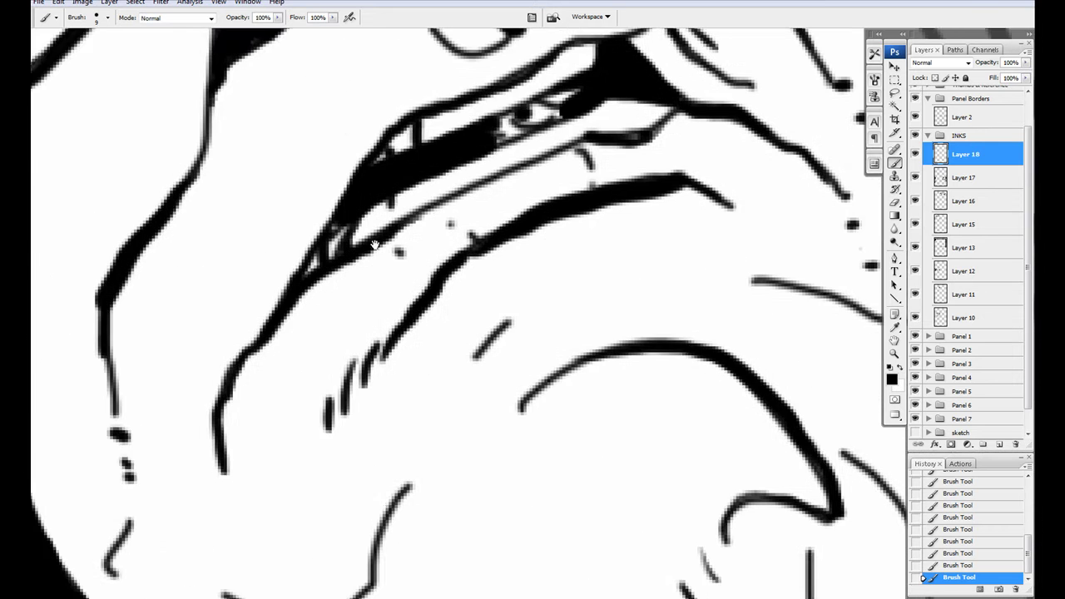
drag(241, 499, 404, 494)
mouse_move(499, 416)
mouse_down()
mouse_move(372, 290)
mouse_move(126, 358)
mouse_up()
mouse_move(613, 160)
mouse_down()
mouse_move(380, 446)
mouse_move(225, 449)
mouse_up()
mouse_move(224, 449)
mouse_down()
mouse_move(510, 424)
mouse_move(212, 285)
mouse_move(392, 226)
mouse_move(333, 283)
mouse_up()
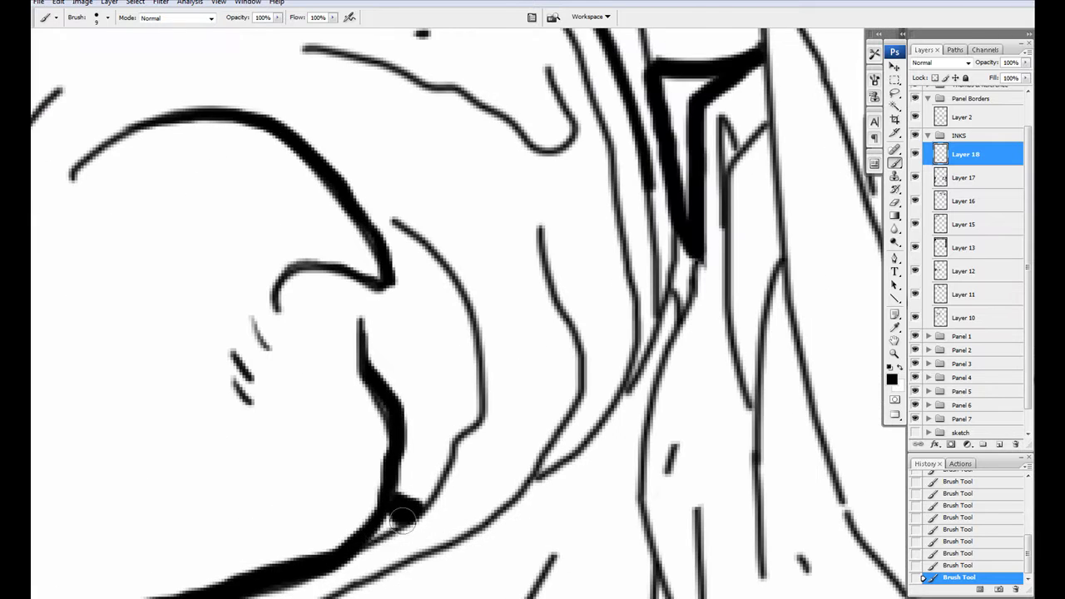
mouse_move(390, 532)
mouse_down()
mouse_move(458, 297)
mouse_move(360, 143)
mouse_move(316, 524)
mouse_move(745, 312)
mouse_up()
mouse_move(620, 374)
mouse_down()
mouse_move(167, 511)
mouse_move(80, 428)
mouse_up()
mouse_move(456, 404)
mouse_down()
mouse_move(713, 416)
mouse_move(300, 408)
mouse_move(766, 427)
mouse_up()
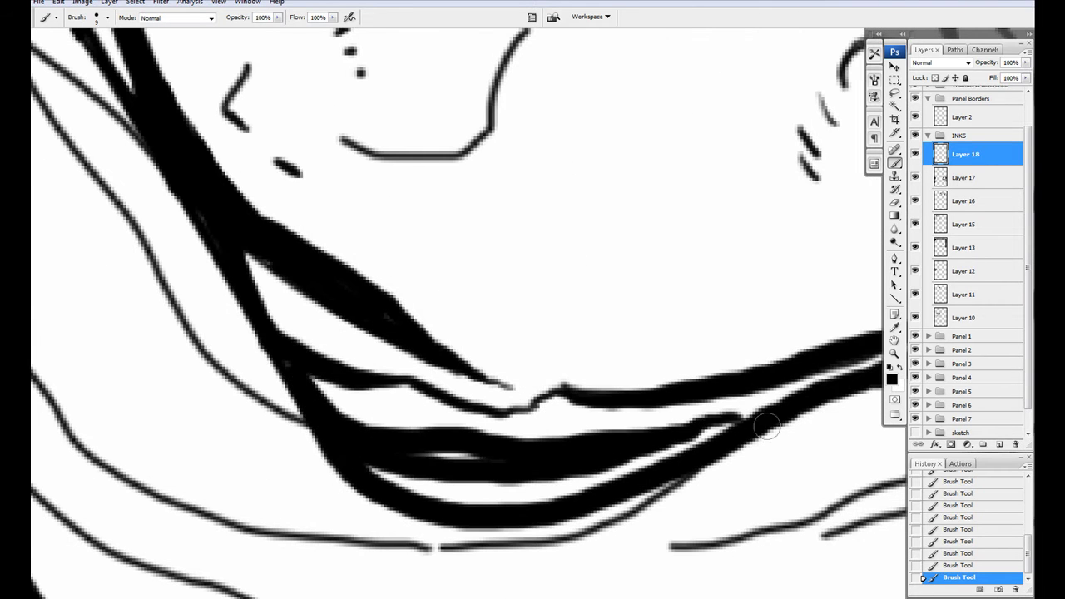
Darken remaining thin line segments and close the gaps in the ink lines.
mouse_move(489, 450)
mouse_down()
mouse_move(459, 131)
mouse_move(610, 334)
mouse_up()
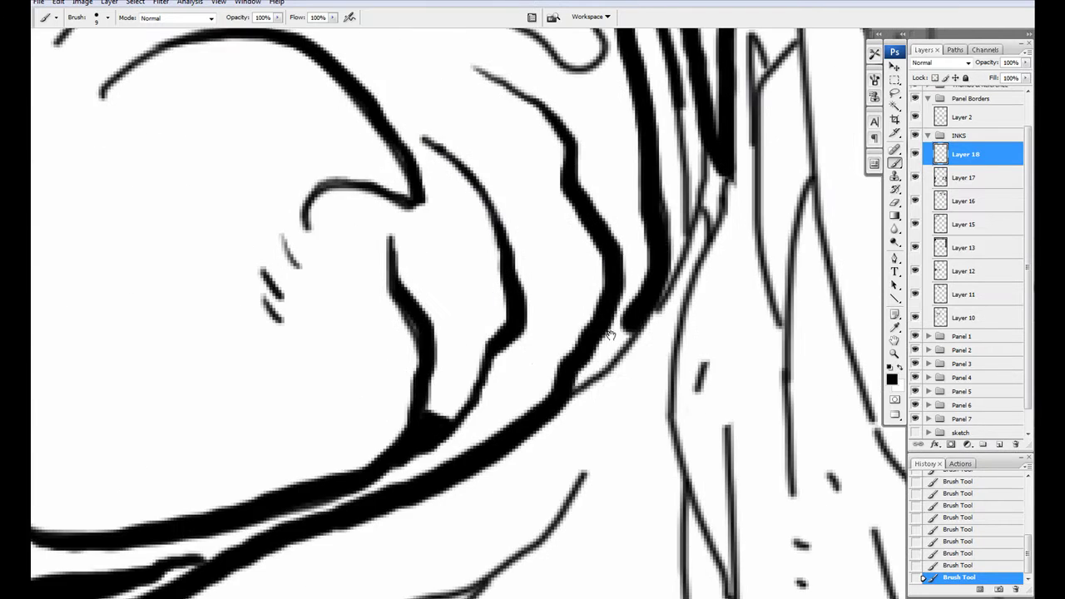
drag(662, 246, 583, 384)
drag(595, 241, 607, 381)
drag(536, 86, 545, 310)
drag(566, 428, 545, 310)
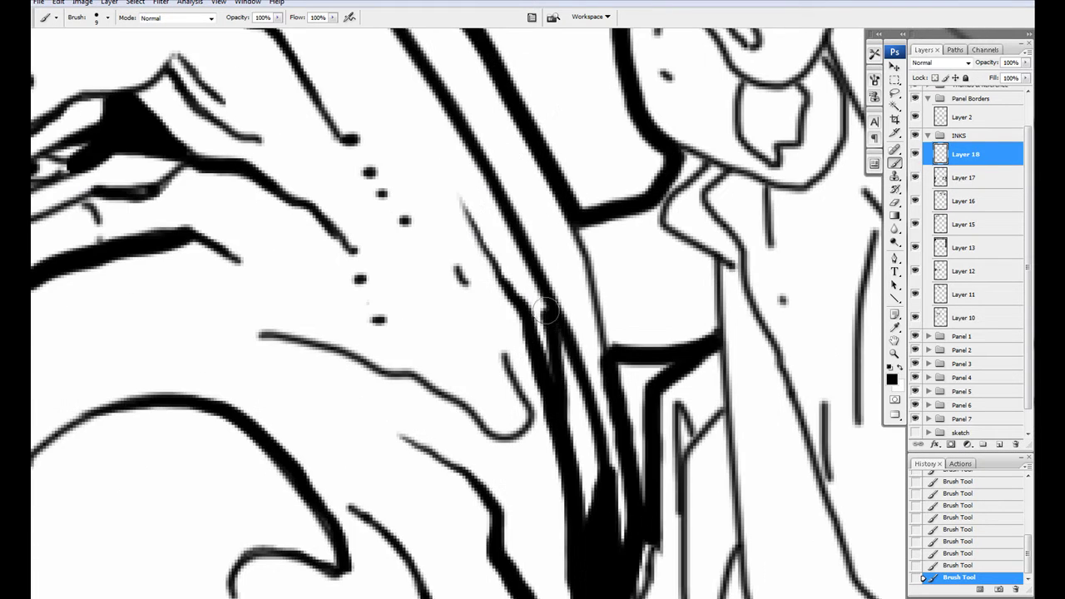
drag(477, 194, 568, 111)
mouse_move(540, 325)
mouse_down()
mouse_move(342, 278)
mouse_move(292, 381)
mouse_move(332, 275)
mouse_up()
mouse_move(366, 437)
mouse_down()
mouse_move(519, 411)
mouse_move(582, 387)
mouse_up()
drag(413, 293, 380, 376)
Leave full-screen mode and open a new window of the same page.
key(shift+f)
key(shift+f)
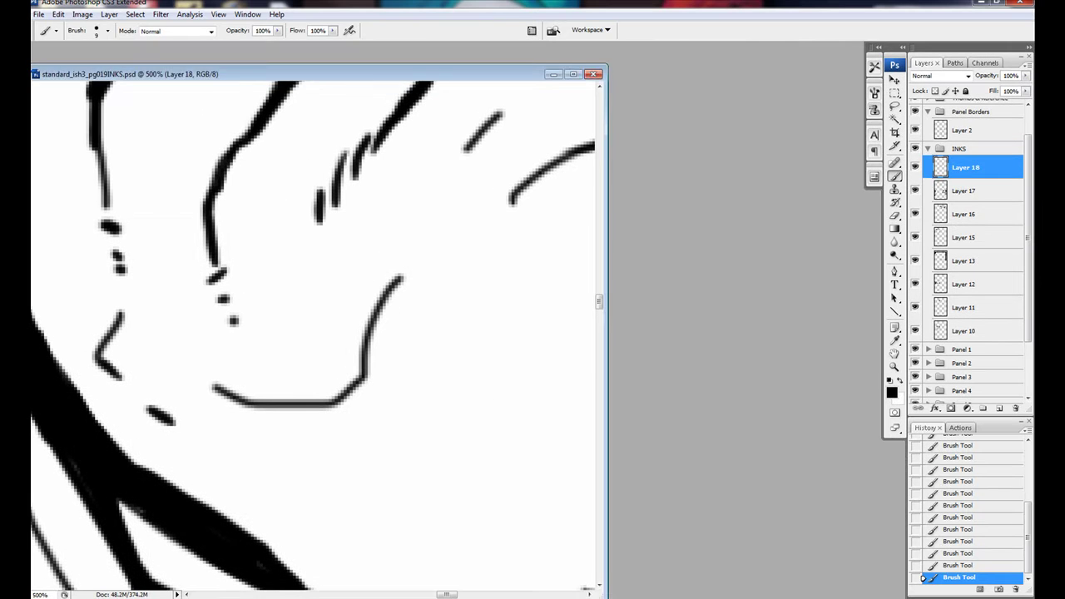
click(247, 14)
mouse_move(167, 34)
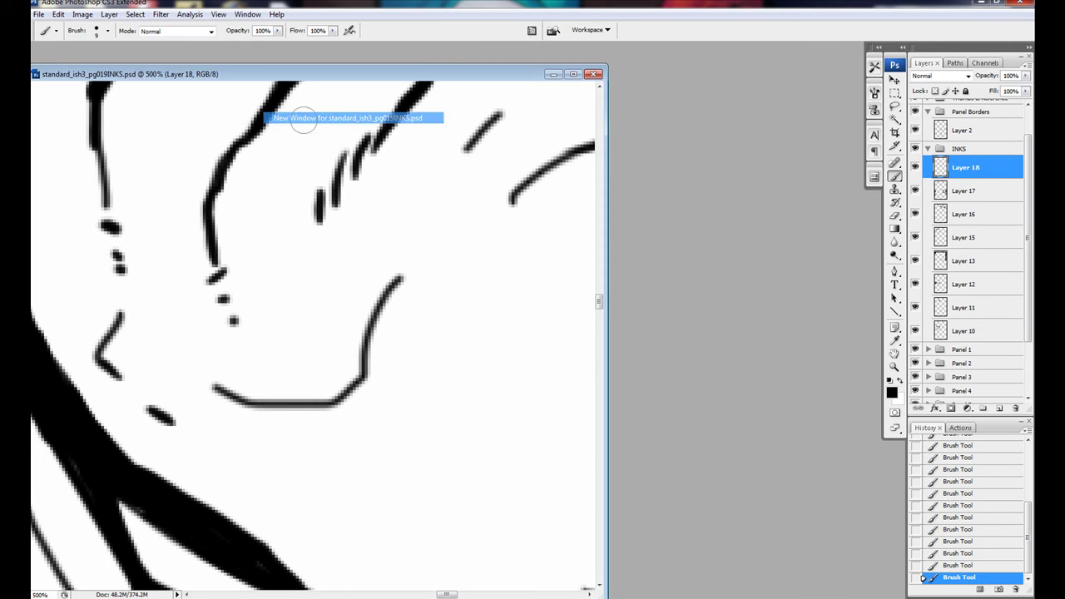
click(350, 113)
Zoom the second window to 50% on the hero panel, place it beside the close-up, and ink a face stroke.
key(z)
click(721, 257)
click(721, 258)
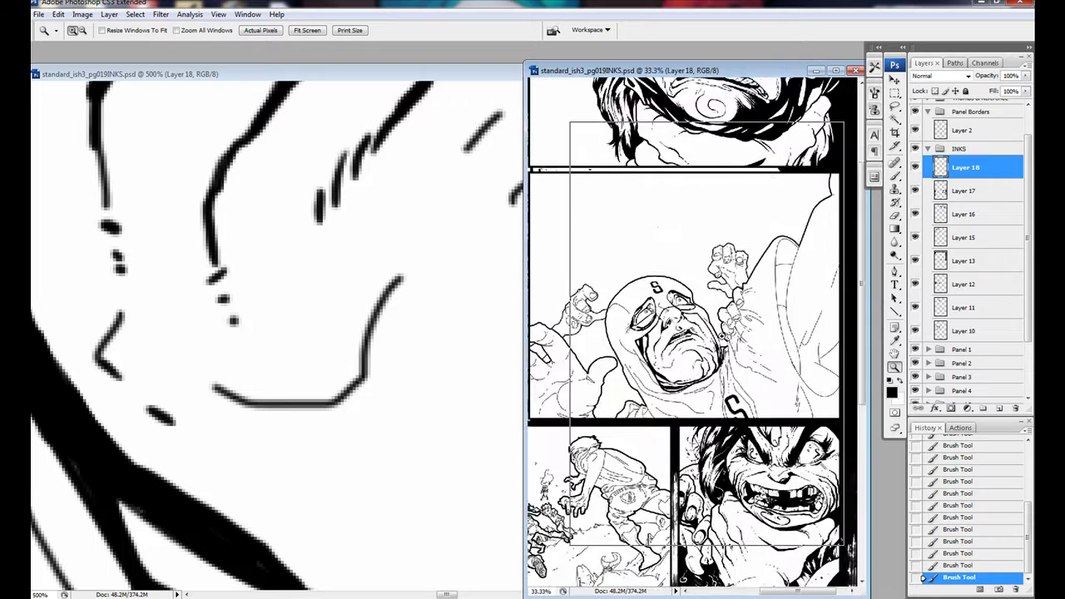
click(649, 262)
mouse_move(657, 72)
mouse_down()
mouse_move(737, 52)
mouse_move(718, 54)
mouse_up()
drag(488, 79, 488, 59)
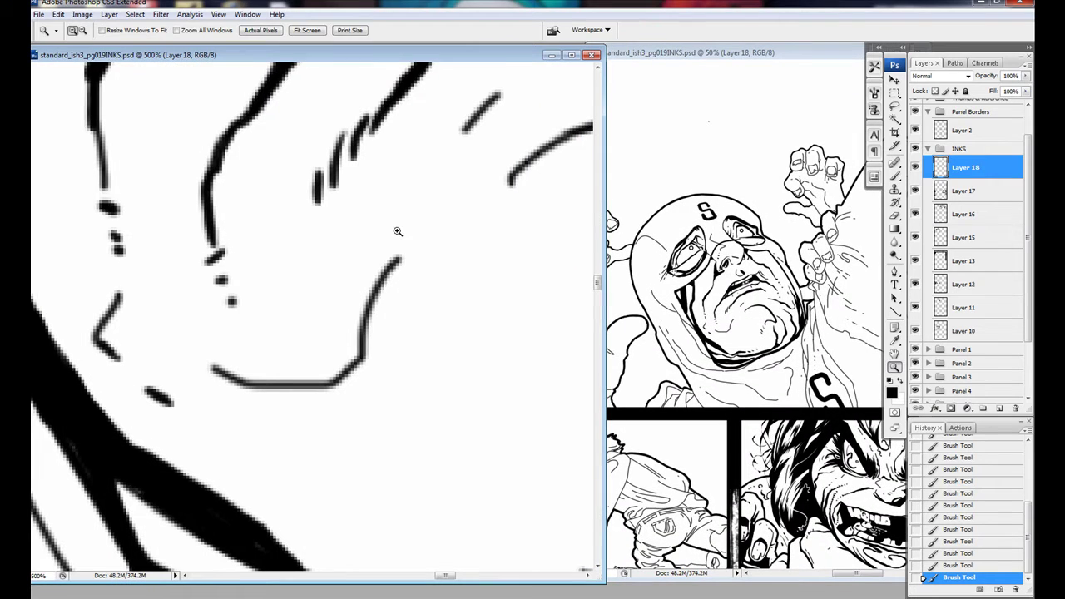
key(b)
drag(420, 206, 268, 337)
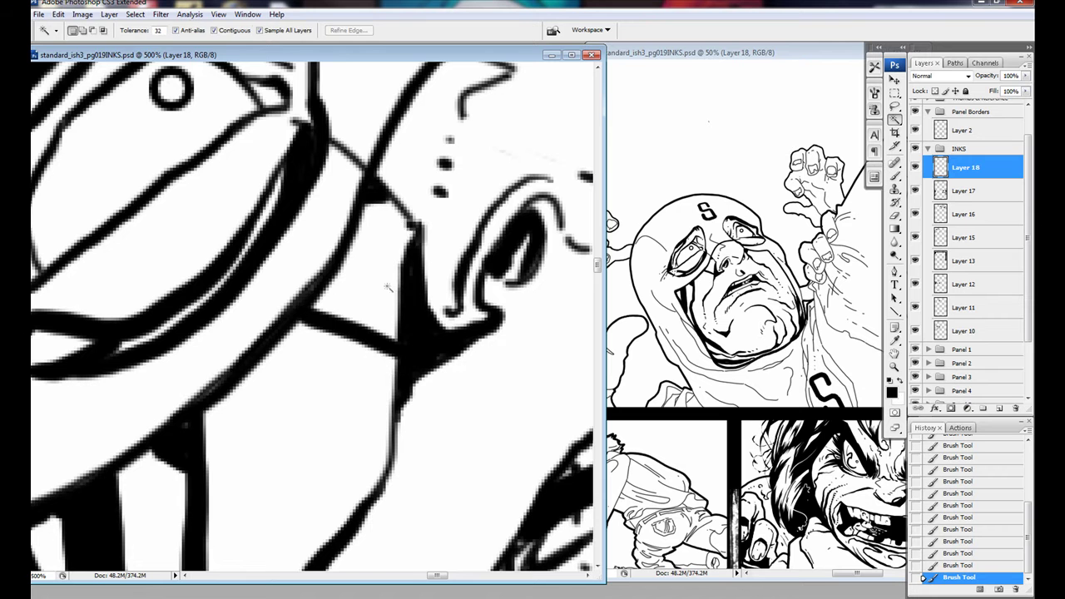
Ink short strokes and long inner curves around the hero's goggles.
mouse_move(437, 283)
mouse_down()
mouse_move(304, 283)
mouse_move(293, 268)
mouse_up()
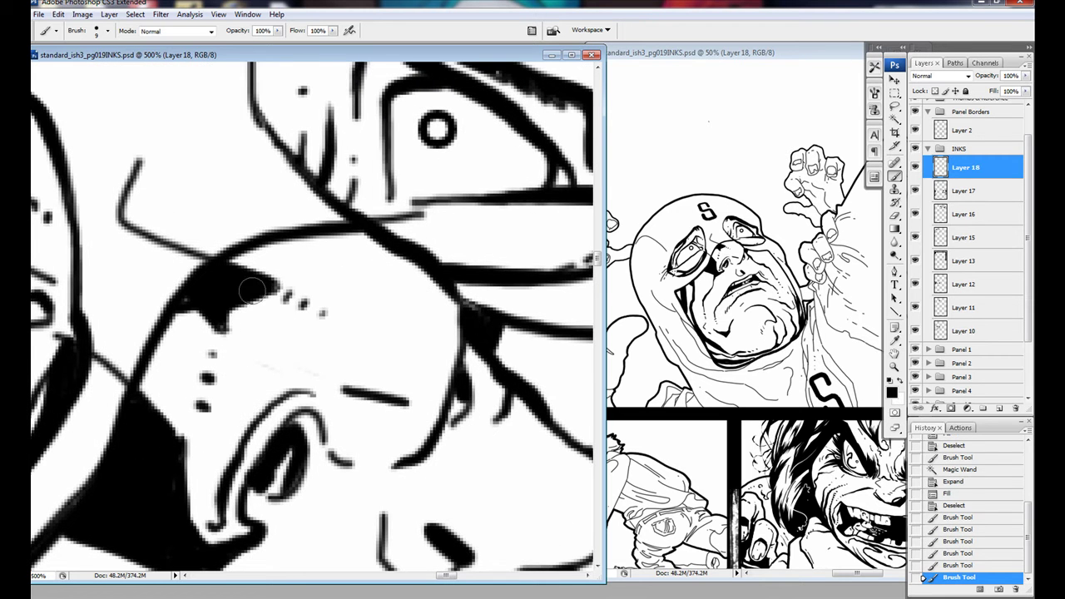
drag(252, 289, 358, 350)
drag(250, 266, 349, 366)
mouse_move(332, 366)
mouse_down()
mouse_move(378, 416)
mouse_move(292, 249)
mouse_move(383, 260)
mouse_move(223, 364)
mouse_up()
mouse_move(406, 259)
mouse_down()
mouse_move(248, 433)
mouse_move(198, 542)
mouse_up()
mouse_move(397, 203)
mouse_down()
mouse_move(492, 233)
mouse_move(91, 301)
mouse_move(374, 275)
mouse_up()
drag(431, 237, 373, 315)
mouse_move(299, 403)
mouse_down()
mouse_move(408, 247)
mouse_move(241, 353)
mouse_move(208, 125)
mouse_move(212, 431)
mouse_move(349, 350)
mouse_move(267, 228)
mouse_move(466, 366)
mouse_up()
Fill small gaps with thin strokes and extend lines toward the face and collar.
mouse_move(399, 366)
mouse_down()
mouse_move(243, 258)
mouse_move(326, 183)
mouse_move(327, 134)
mouse_up()
drag(366, 208, 329, 309)
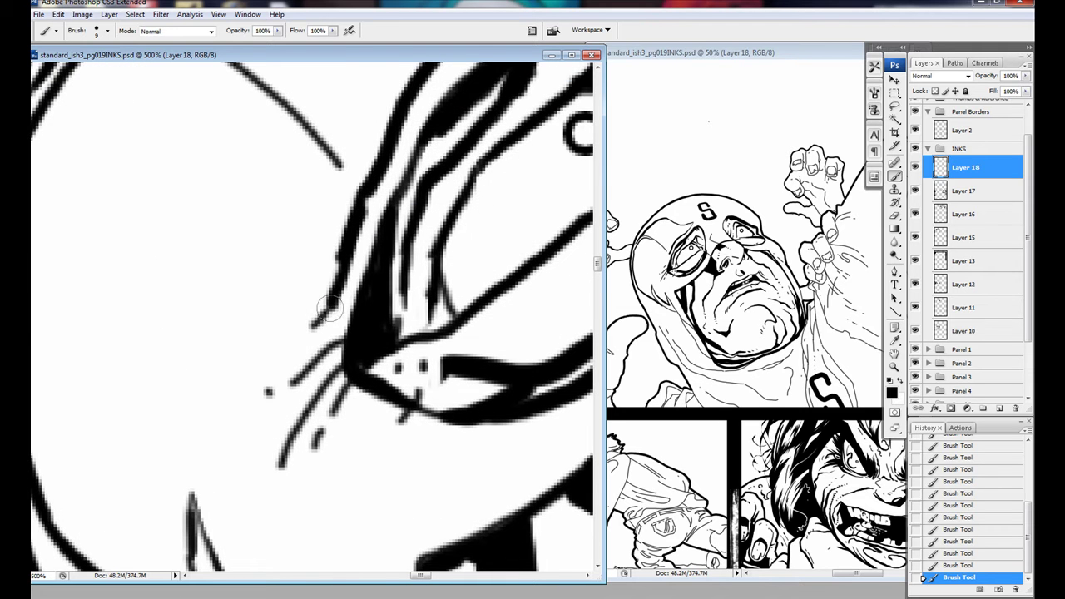
drag(355, 397, 117, 337)
drag(224, 379, 264, 381)
drag(264, 381, 209, 418)
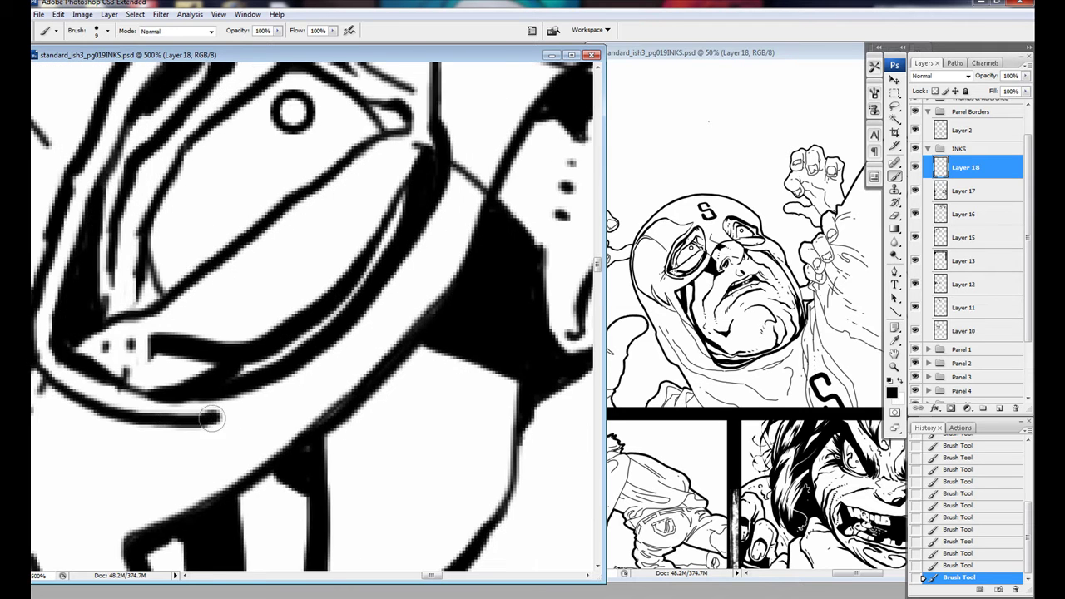
drag(236, 462, 286, 226)
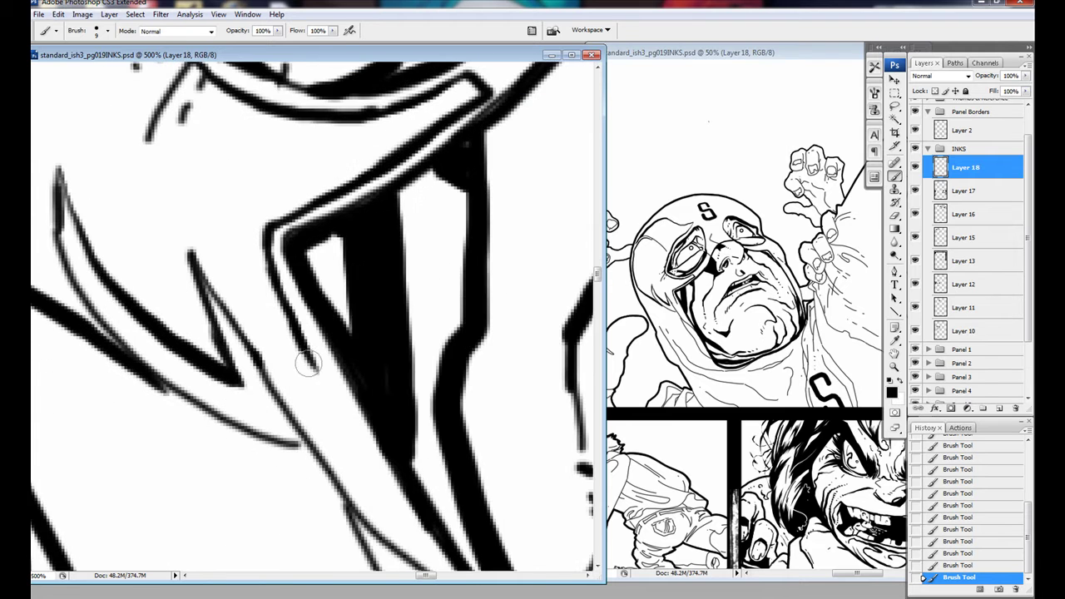
drag(306, 362, 250, 250)
Magic-wand select the hood area, fill it black, and ink along the hood edge.
drag(325, 416, 325, 254)
key(w)
click(287, 434)
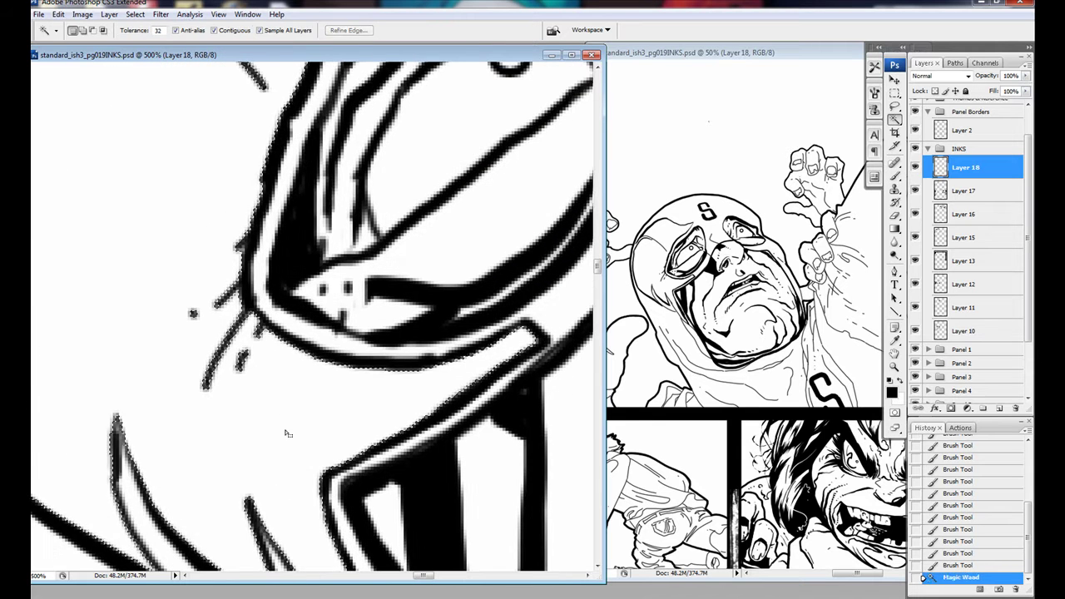
drag(287, 433, 155, 266)
key(ctrl+d)
key(b)
mouse_move(167, 475)
mouse_down()
mouse_move(200, 508)
mouse_move(257, 409)
mouse_move(267, 420)
mouse_up()
mouse_move(266, 420)
mouse_down()
mouse_move(144, 415)
mouse_move(169, 406)
mouse_up()
Lasso the shadow beside and under the goggles, fill it black, and ink its edge.
key(x)
key(x)
key(l)
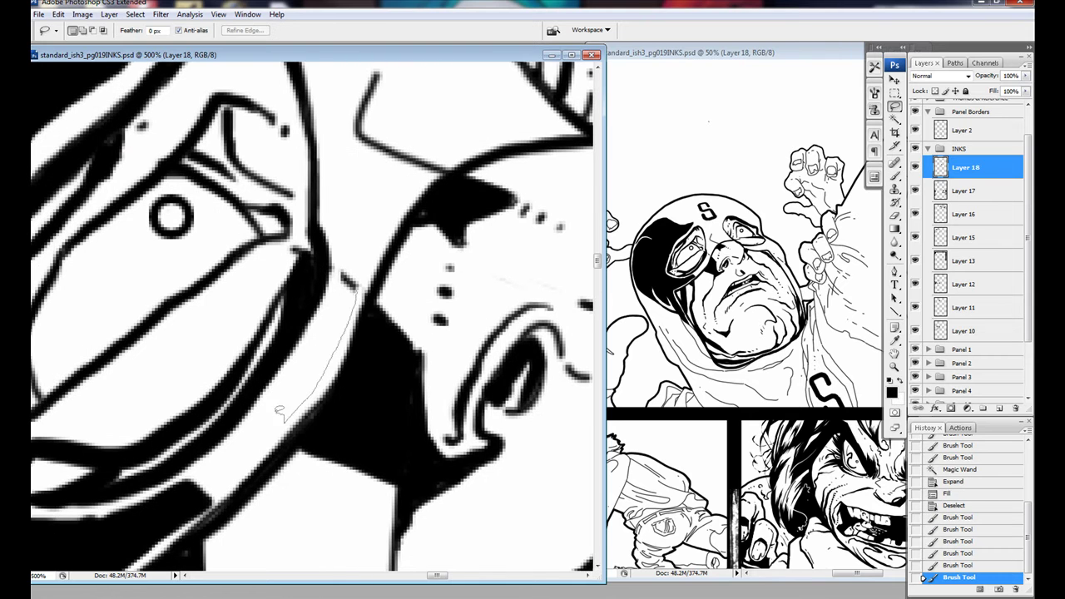
drag(278, 412, 280, 412)
key(ctrl+z)
drag(353, 278, 339, 345)
drag(341, 269, 343, 271)
drag(354, 301, 330, 445)
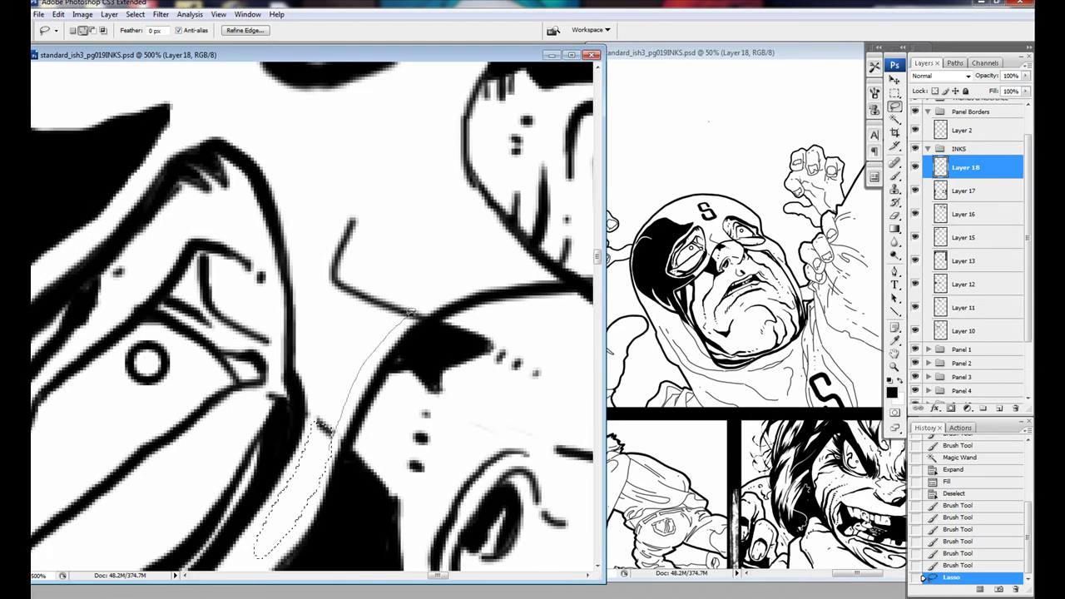
drag(311, 314, 326, 443)
key(alt+BackSpace)
key(ctrl+d)
key(b)
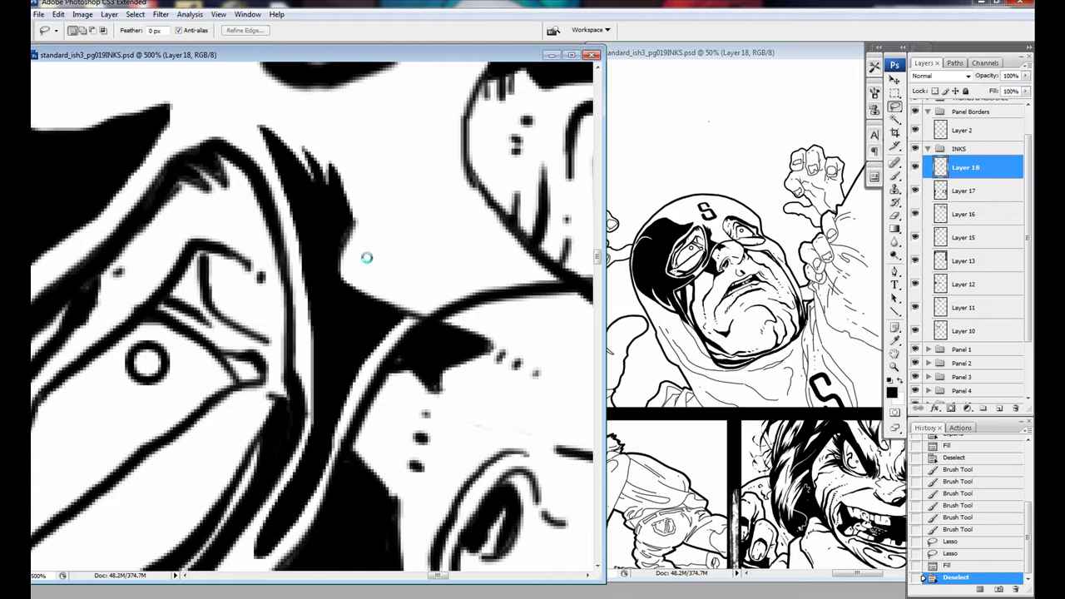
drag(195, 249, 287, 200)
Add short ink strokes along the goggles.
mouse_move(175, 560)
mouse_down()
mouse_move(368, 339)
mouse_move(352, 366)
mouse_up()
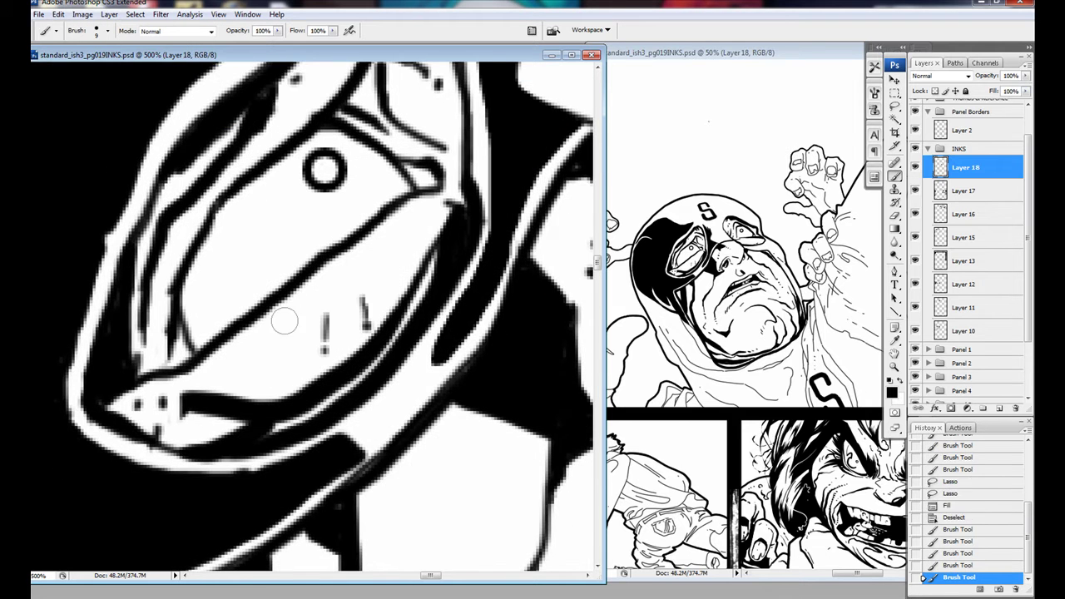
drag(283, 321, 286, 358)
mouse_move(287, 358)
mouse_down()
mouse_move(274, 274)
mouse_move(254, 298)
mouse_up()
drag(364, 283, 400, 274)
mouse_move(400, 275)
mouse_down()
mouse_move(383, 332)
mouse_move(394, 376)
mouse_up()
drag(337, 434, 342, 430)
mouse_move(425, 346)
mouse_down()
mouse_move(373, 408)
mouse_move(640, 251)
mouse_up()
Lasso a small cut-out area and fill it white.
key(l)
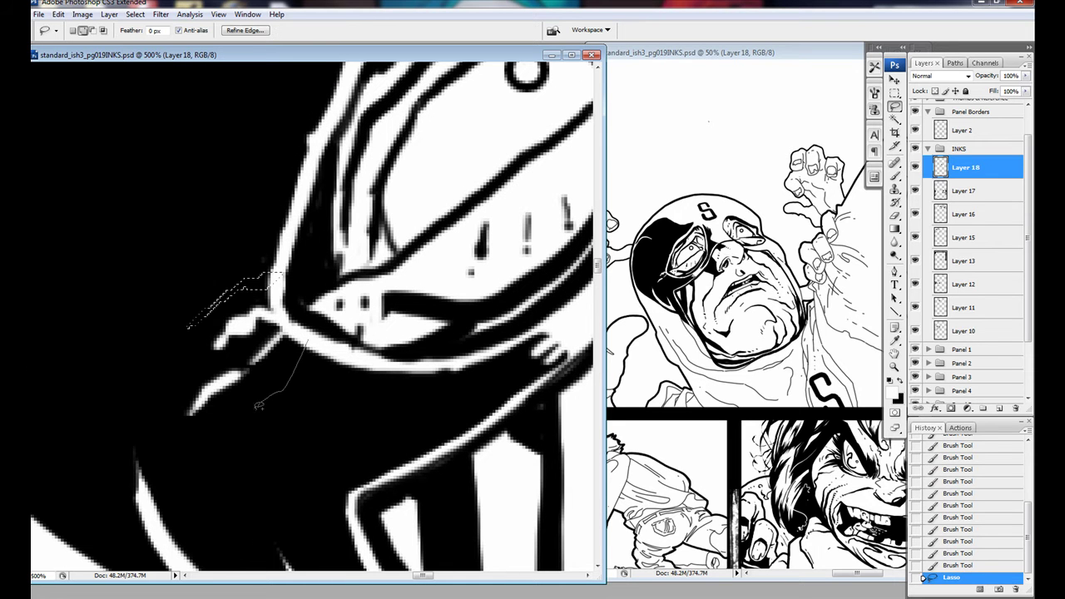
drag(291, 329, 292, 333)
key(ctrl+BackSpace)
key(b)
Ink along the diagonal lines and costume folds, thickening several lines.
drag(222, 305, 191, 100)
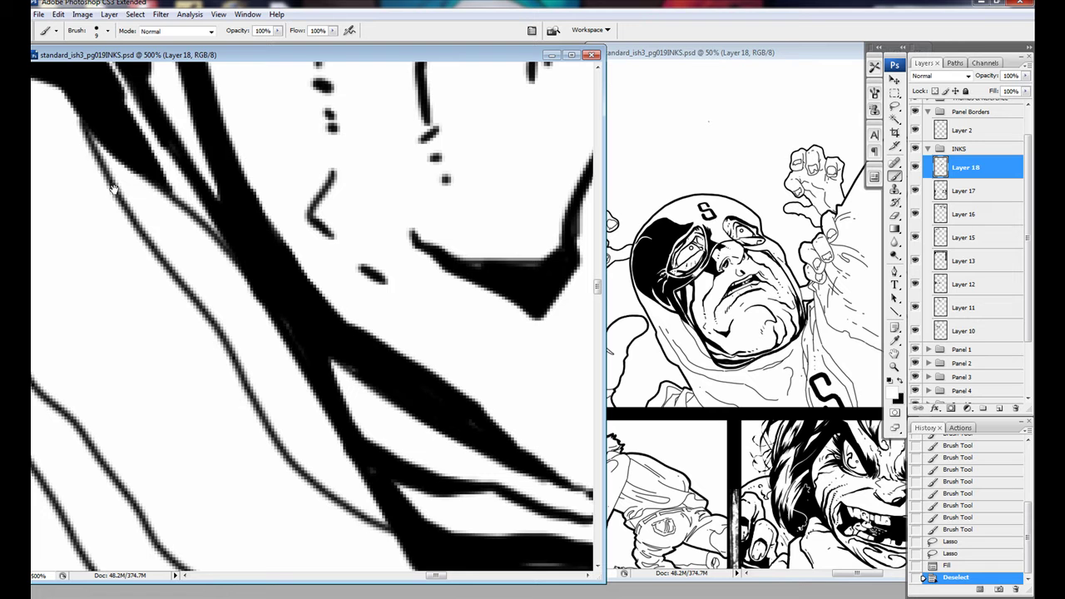
drag(87, 137, 382, 533)
drag(177, 273, 217, 226)
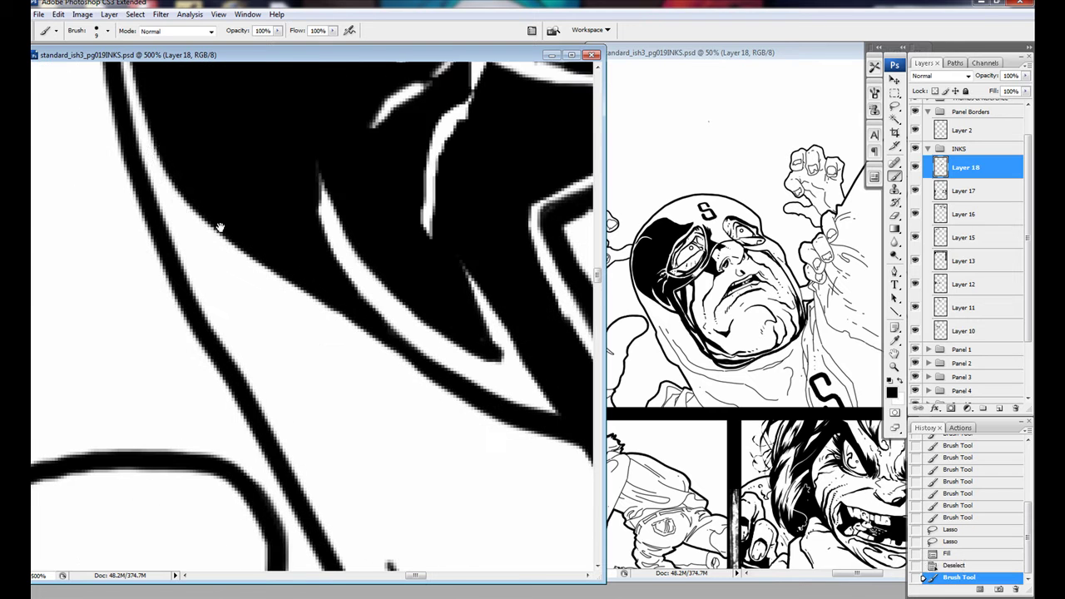
drag(162, 149, 225, 287)
drag(218, 226, 249, 166)
drag(175, 220, 275, 345)
mouse_move(162, 238)
mouse_down()
mouse_move(190, 267)
mouse_move(161, 167)
mouse_move(405, 544)
mouse_move(202, 363)
mouse_move(499, 266)
mouse_up()
mouse_move(554, 203)
mouse_down()
mouse_move(261, 409)
mouse_move(319, 376)
mouse_move(269, 292)
mouse_up()
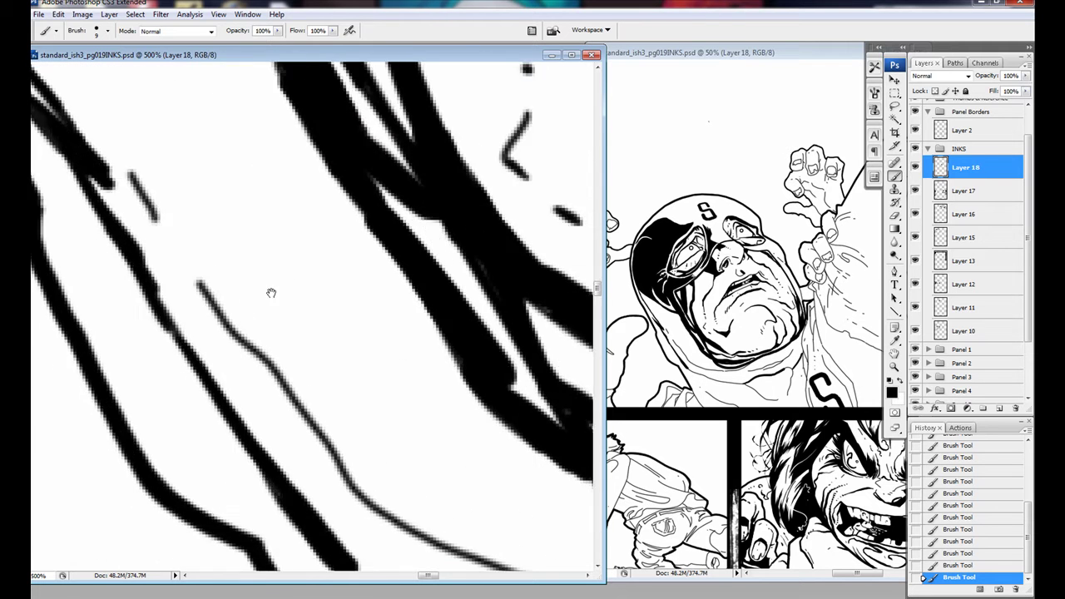
drag(249, 416, 213, 297)
mouse_move(142, 108)
mouse_down()
mouse_move(258, 254)
mouse_move(213, 326)
mouse_move(483, 426)
mouse_move(525, 380)
mouse_move(399, 274)
mouse_move(281, 371)
mouse_up()
Fill the enclosed hood area and a lassoed shadow black, then touch up the edge.
key(w)
click(280, 370)
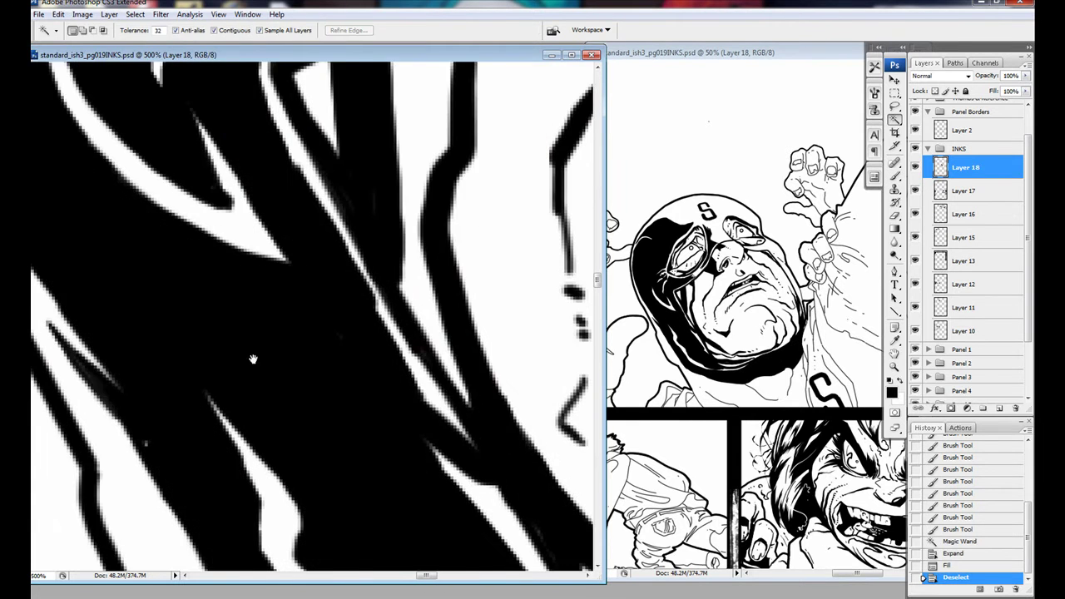
key(ctrl+d)
key(l)
drag(319, 450, 320, 455)
key(alt+BackSpace)
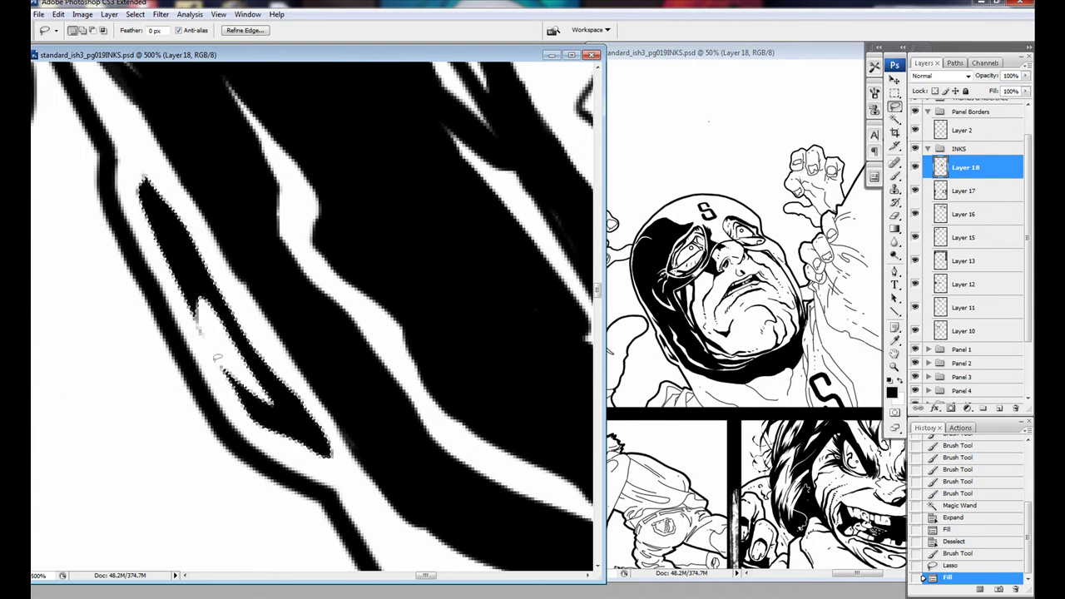
key(ctrl+d)
key(b)
mouse_move(264, 334)
mouse_down()
mouse_move(238, 380)
mouse_move(261, 408)
mouse_move(356, 459)
mouse_move(178, 250)
mouse_move(34, 249)
mouse_up()
click(243, 383)
Ink a closed shape above the eye, fill it black, and add strokes nearby.
mouse_move(297, 441)
mouse_down()
mouse_move(318, 424)
mouse_move(291, 491)
mouse_move(335, 361)
mouse_move(291, 242)
mouse_move(417, 359)
mouse_up()
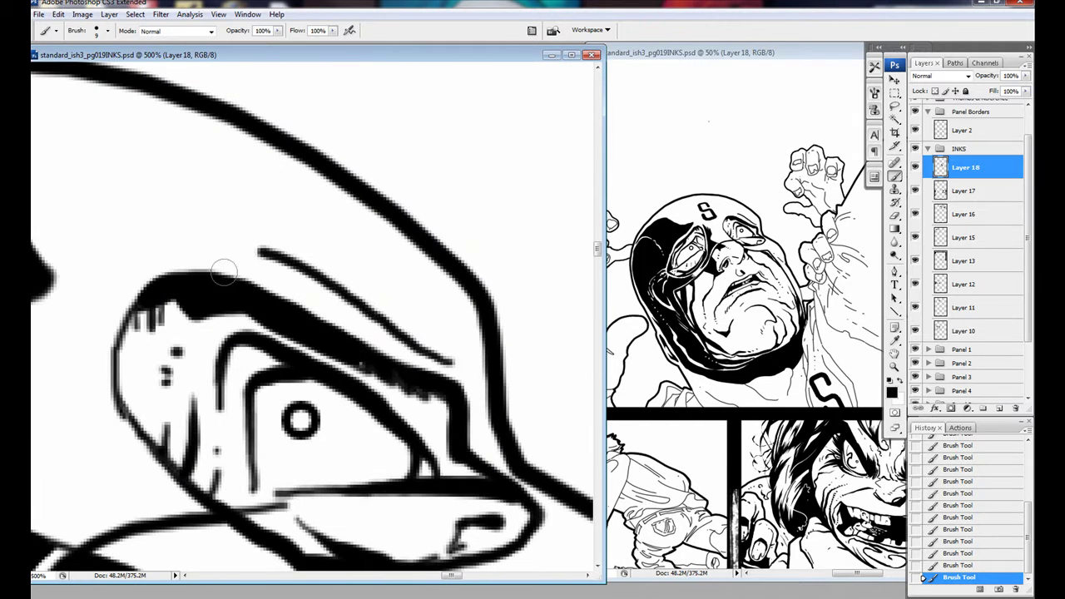
key(ctrl+z)
mouse_move(138, 264)
mouse_down()
mouse_move(266, 258)
mouse_move(464, 363)
mouse_move(150, 249)
mouse_move(159, 262)
mouse_up()
key(w)
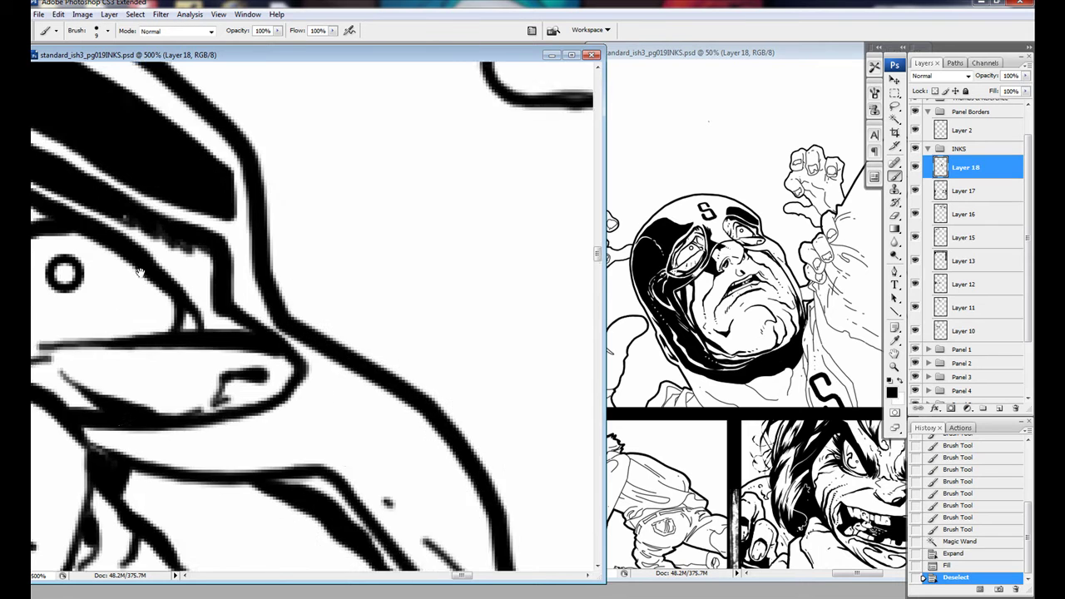
drag(167, 333, 285, 285)
key(b)
mouse_move(242, 391)
mouse_down()
mouse_move(416, 391)
mouse_move(105, 348)
mouse_move(184, 301)
mouse_up()
Lasso several costume shadow areas, fill them black, and ink a finishing stroke.
key(l)
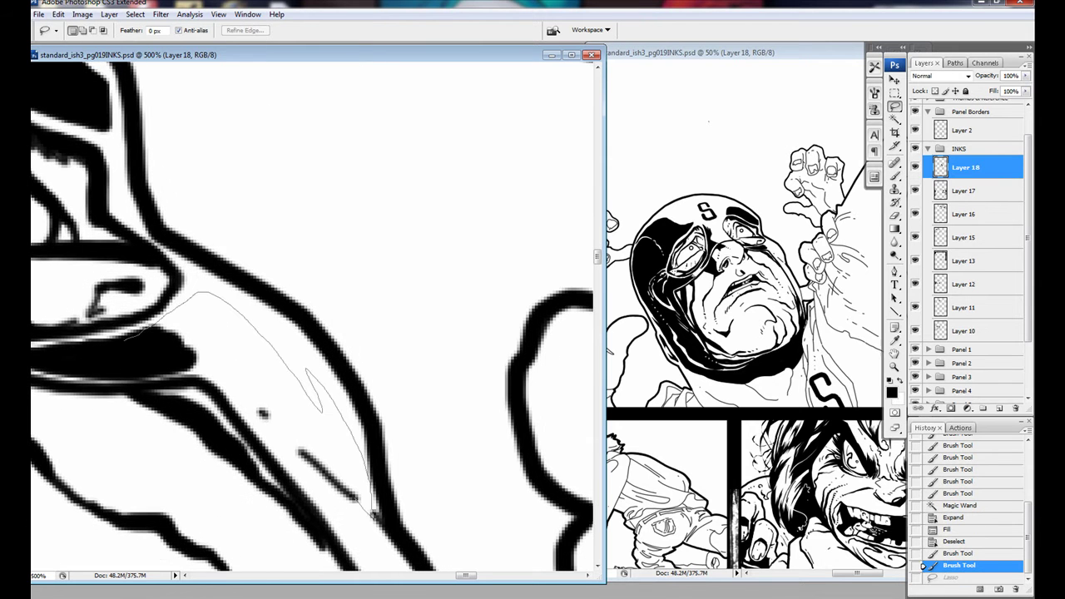
drag(374, 514, 225, 375)
drag(333, 432, 332, 358)
key(alt+BackSpace)
drag(328, 500, 329, 356)
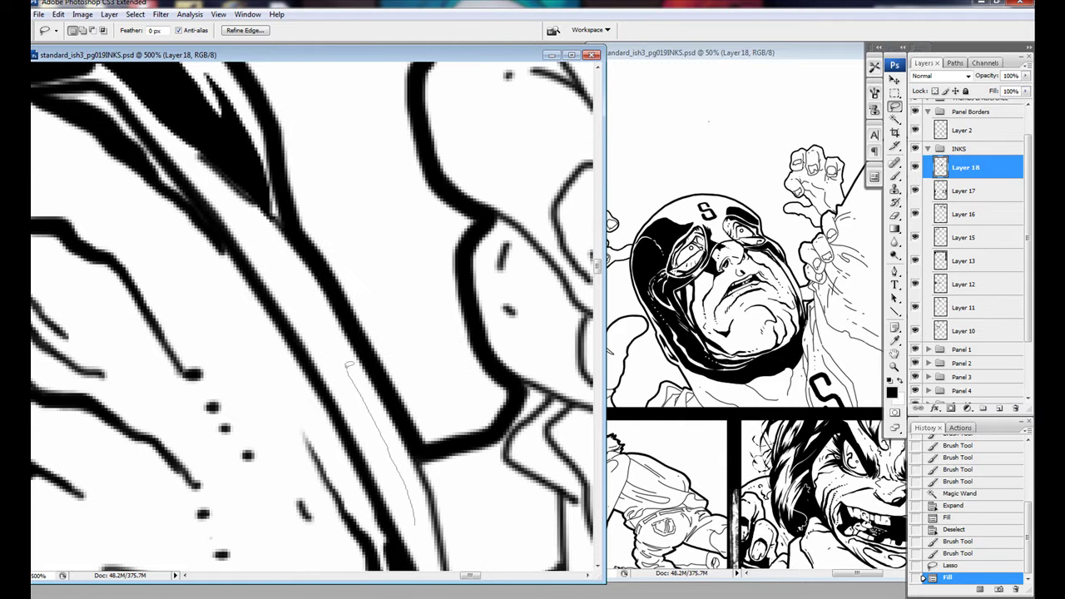
drag(388, 472, 416, 541)
drag(333, 416, 333, 250)
key(alt+BackSpace)
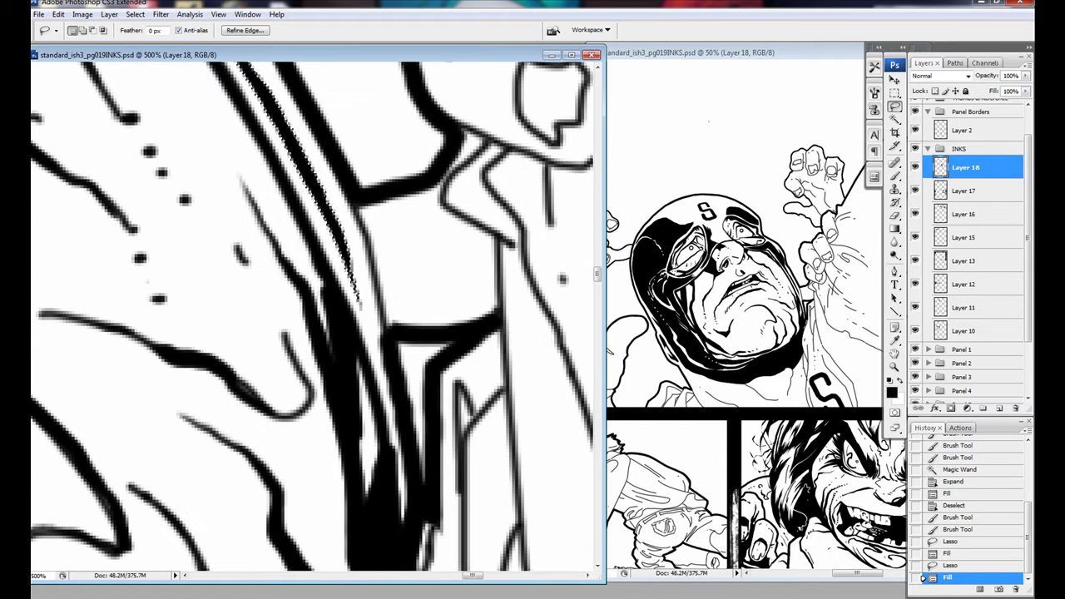
key(ctrl+d)
key(b)
mouse_move(327, 500)
mouse_down()
mouse_move(327, 342)
mouse_move(398, 318)
mouse_up()
Create Layer 19, undo the accidental black-filled Pen shapes, and clear the shape style.
key(p)
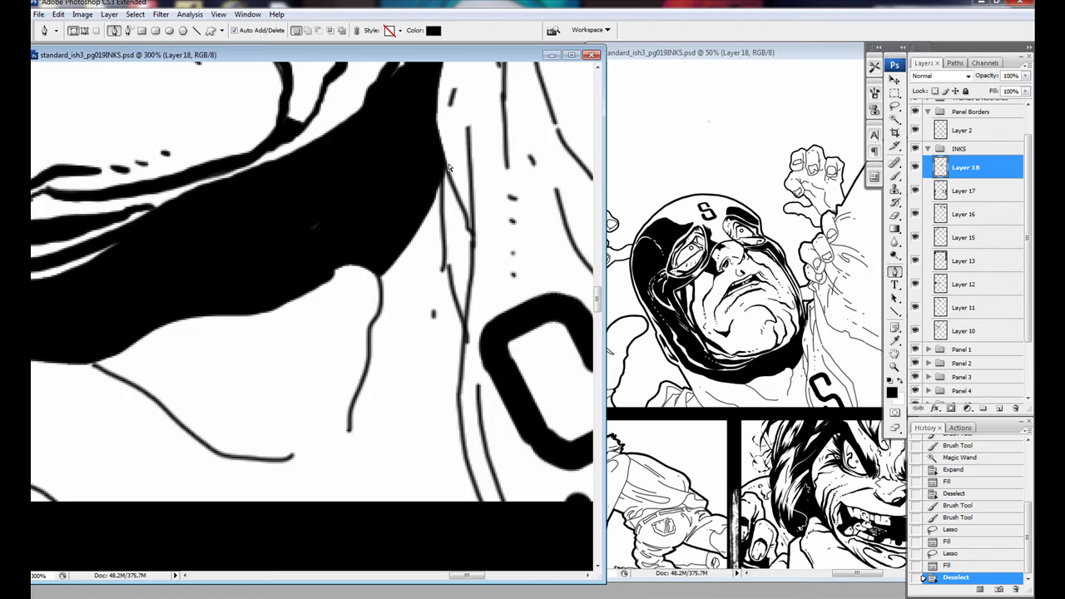
key(ctrl+shift+alt+n)
click(787, 330)
click(787, 329)
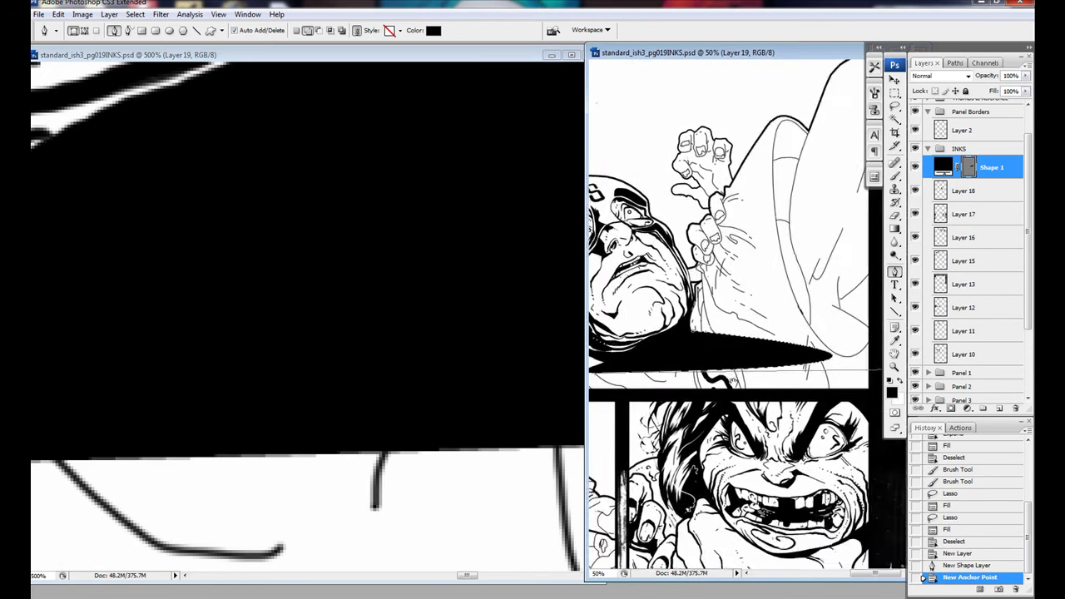
key(ctrl+alt+z)
key(ctrl+alt+z)
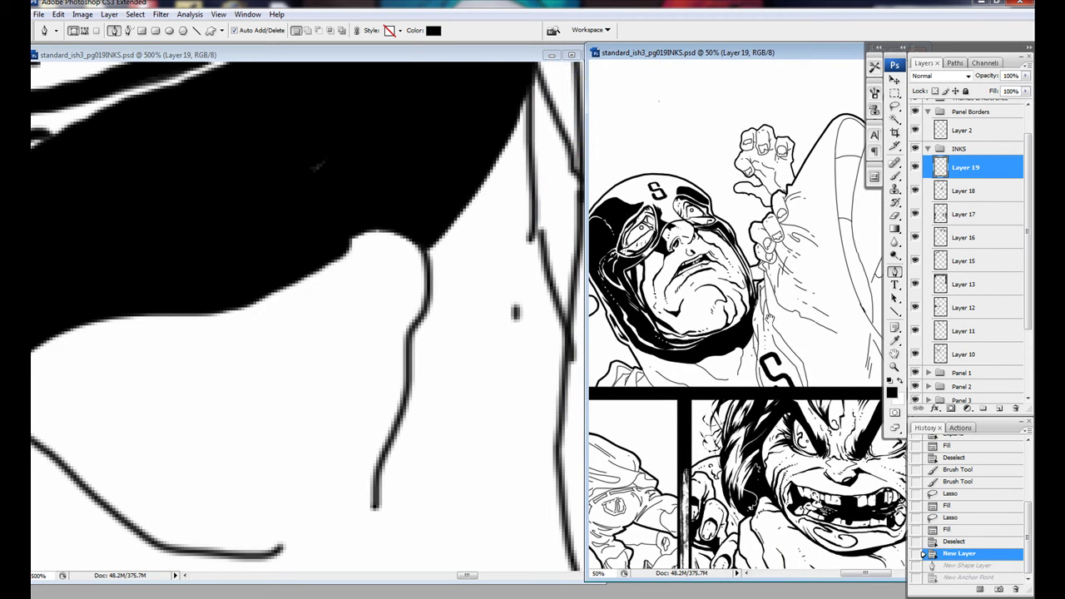
click(432, 30)
key(Escape)
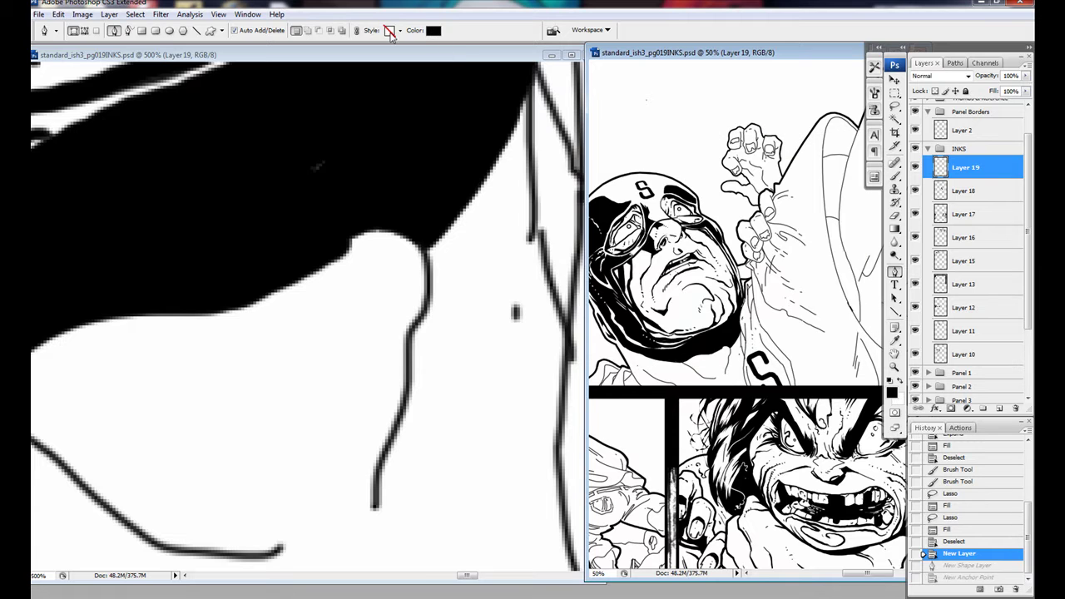
click(390, 31)
click(721, 150)
key(ctrl+alt+z)
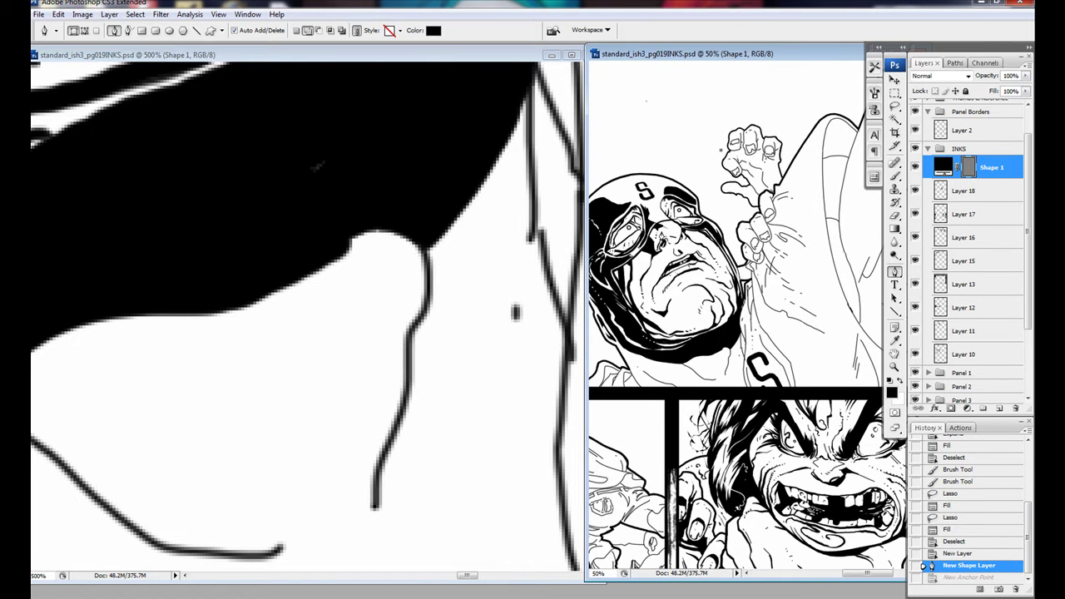
click(433, 30)
key(Escape)
click(956, 565)
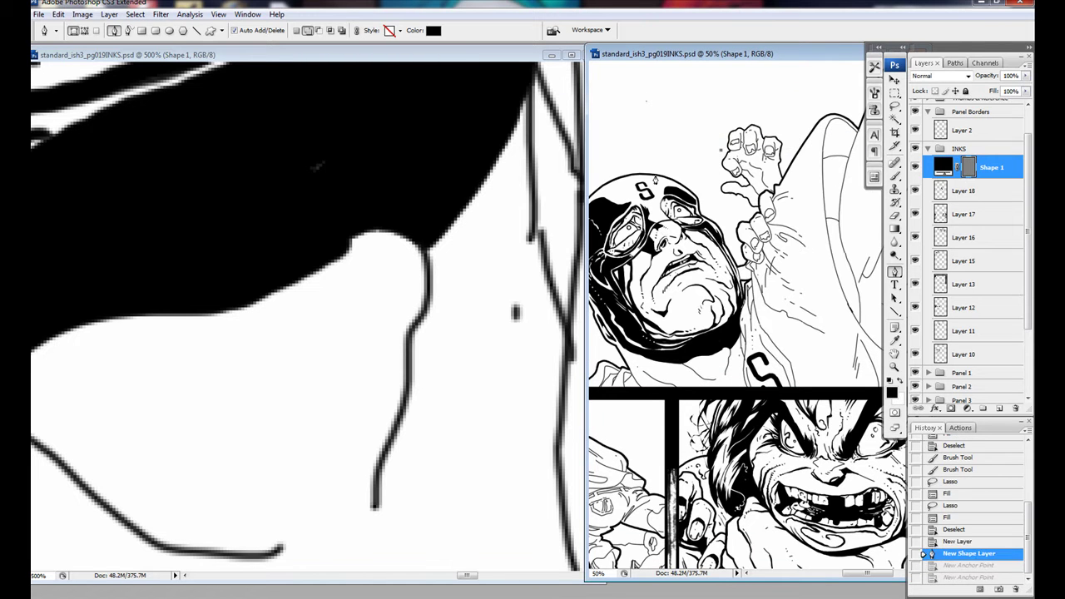
click(957, 553)
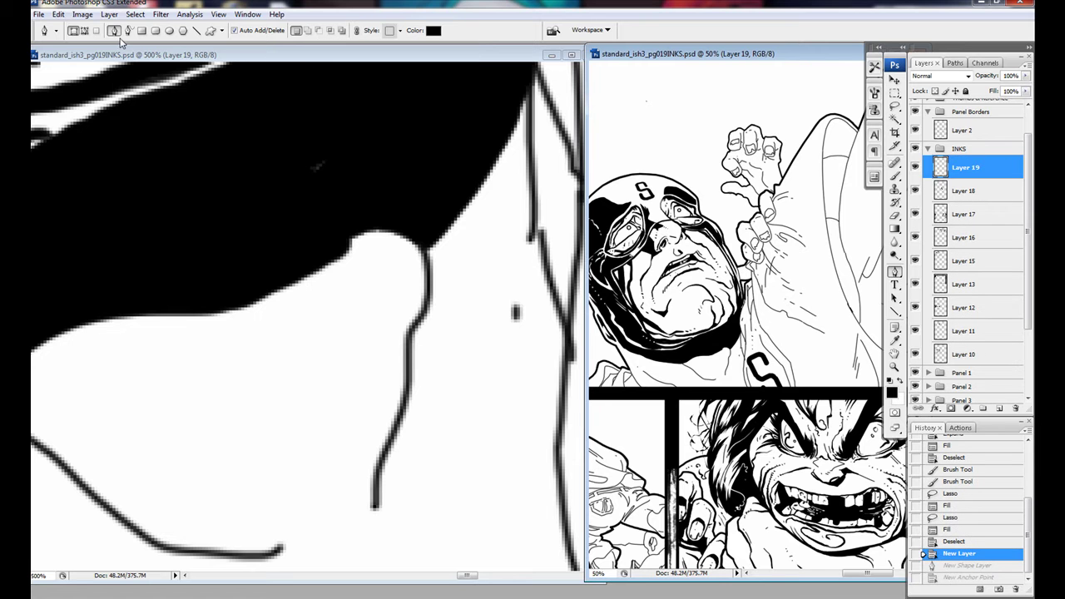
Switch the Pen to Paths mode and draw a path across the costume inks.
click(56, 31)
click(84, 30)
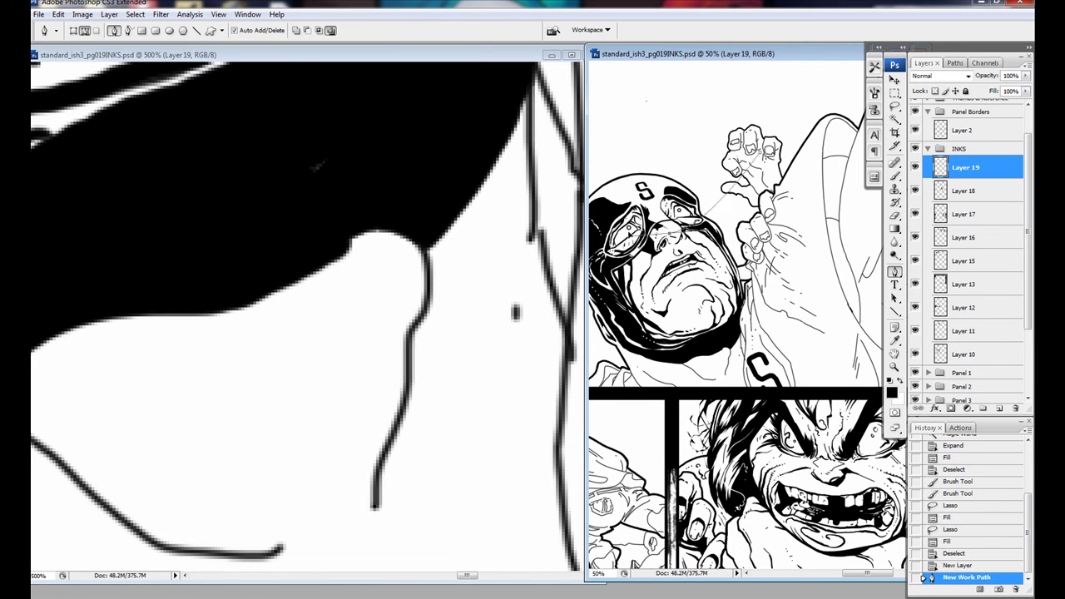
drag(684, 372, 579, 315)
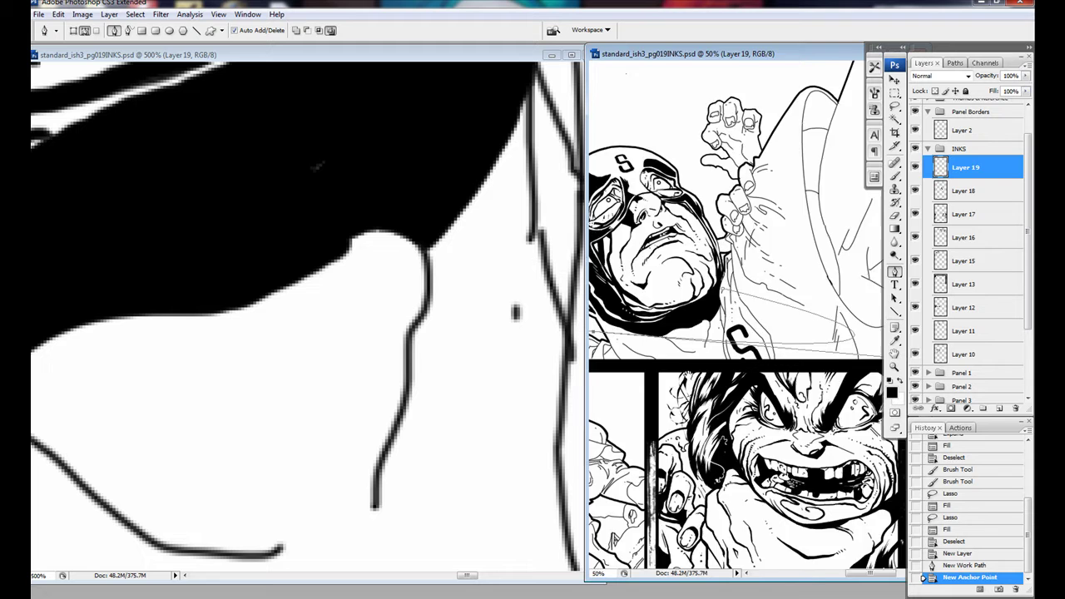
key(ctrl+minus)
key(ctrl+minus)
click(956, 553)
click(728, 306)
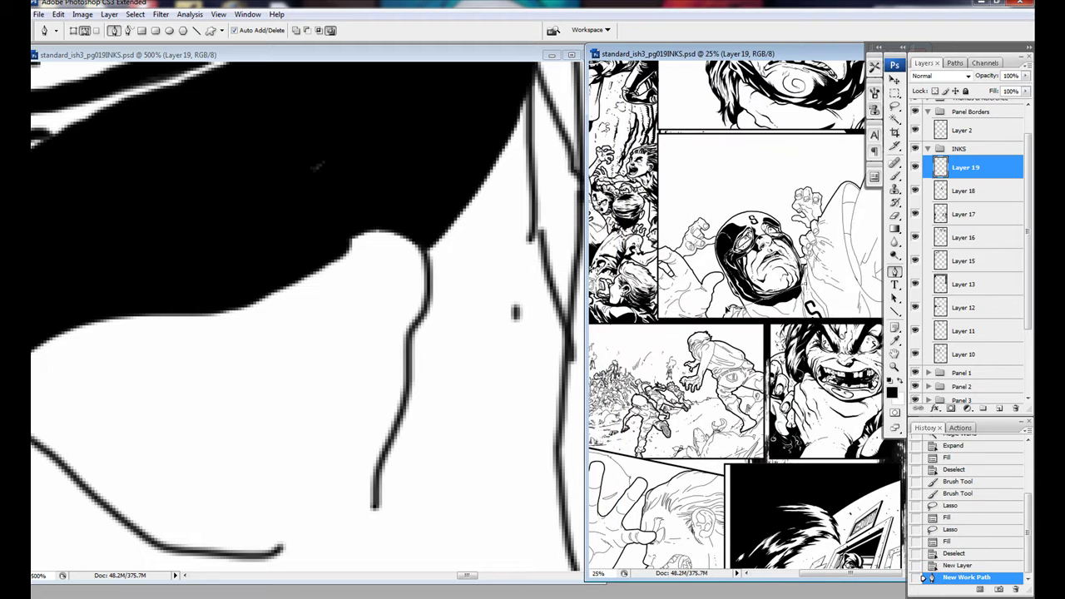
click(773, 280)
Stroke the path with the Pencil to make a thin, even line.
right_click(773, 280)
key(b)
right_click(759, 326)
key(Escape)
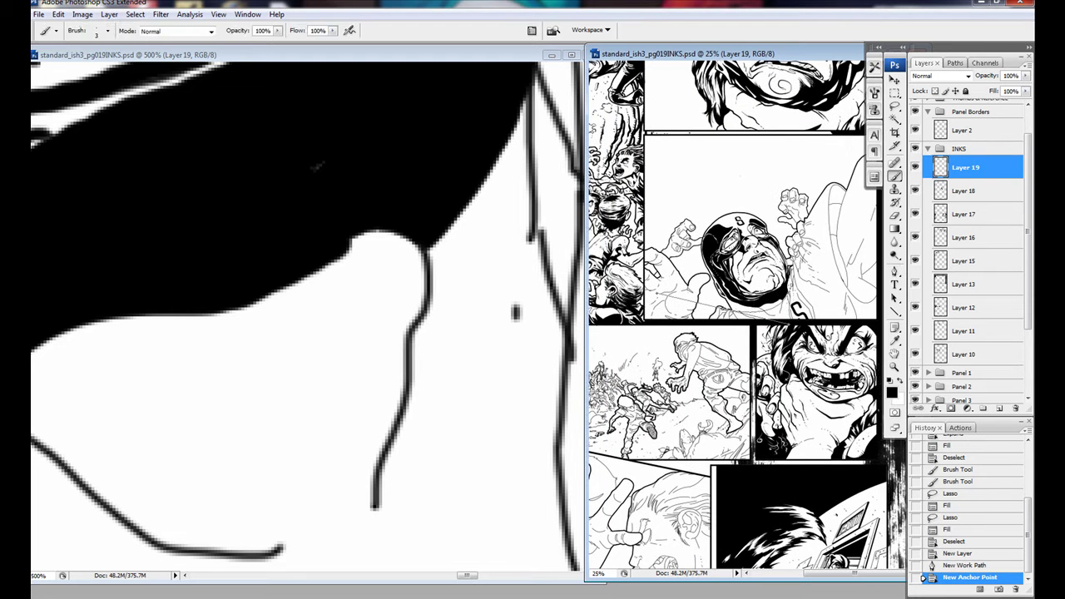
right_click(751, 304)
click(784, 395)
click(604, 203)
key(ctrl+plus)
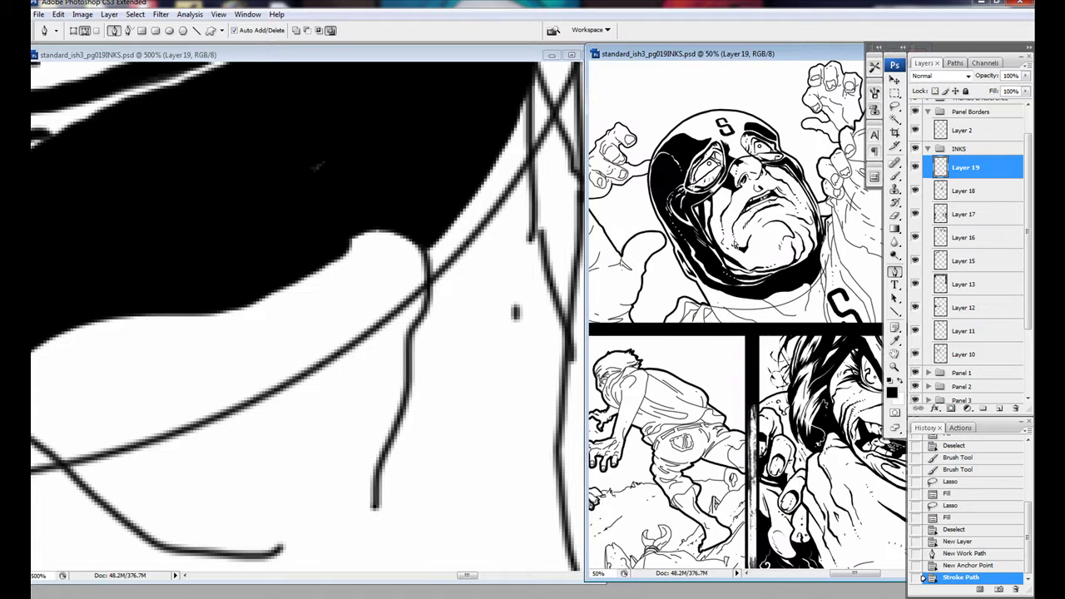
Erase the overshooting ends of the newly drawn ink line.
key(e)
drag(375, 296, 381, 333)
drag(275, 166, 258, 338)
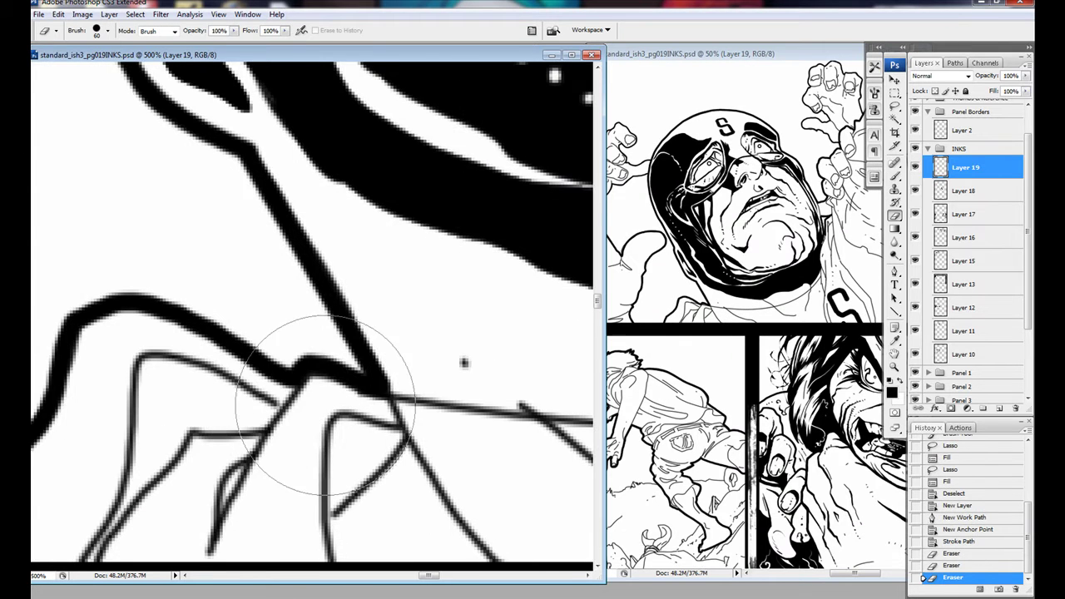
scroll(325, 407, up, 3)
Fill a lassoed costume area solid black and brush a stroke closing the shadow shape.
key(l)
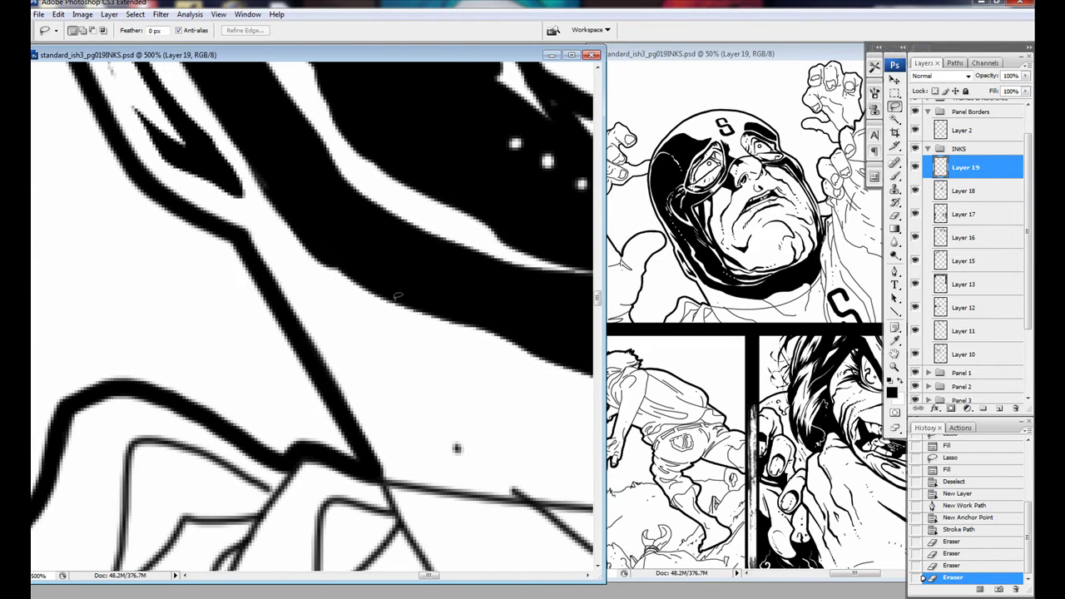
key(alt+BackSpace)
key(ctrl+d)
key(b)
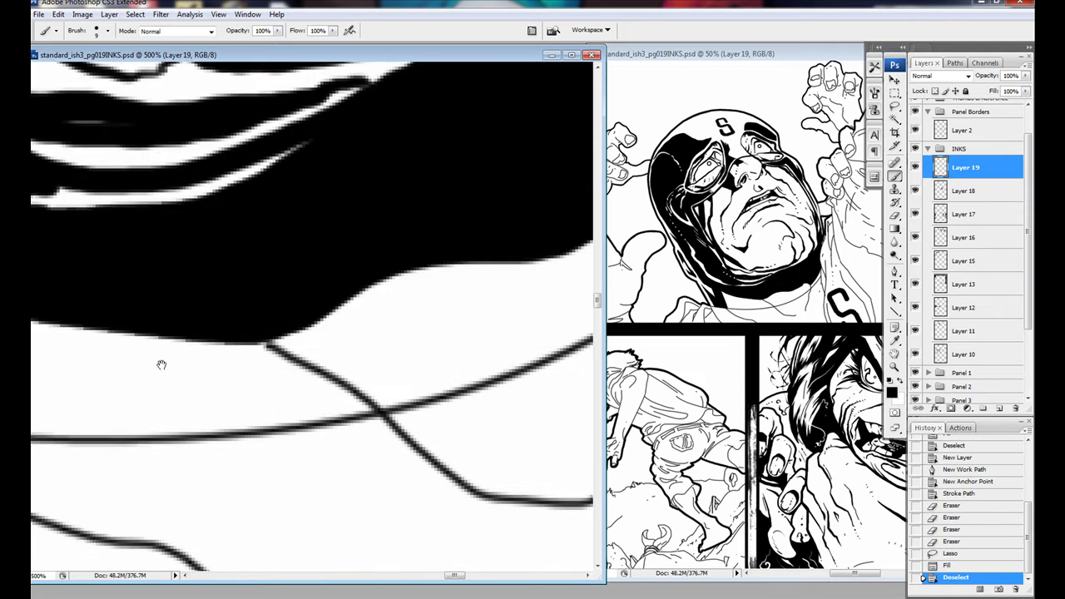
drag(227, 303, 292, 371)
Try a Magic Wand black fill on a white costume area, then undo it.
key(w)
click(323, 436)
key(F2)
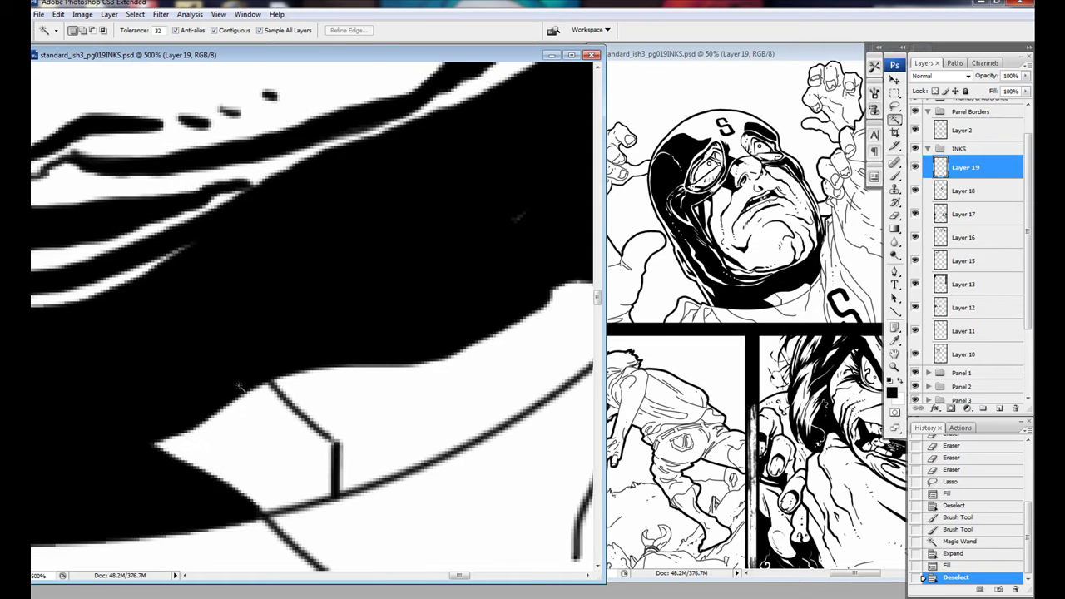
key(ctrl+alt+z)
key(ctrl+alt+z)
key(ctrl+d)
Fill the enclosed white shadow area solid black using an expanded selection.
click(290, 395)
key(F2)
key(alt+BackSpace)
key(ctrl+d)
key(b)
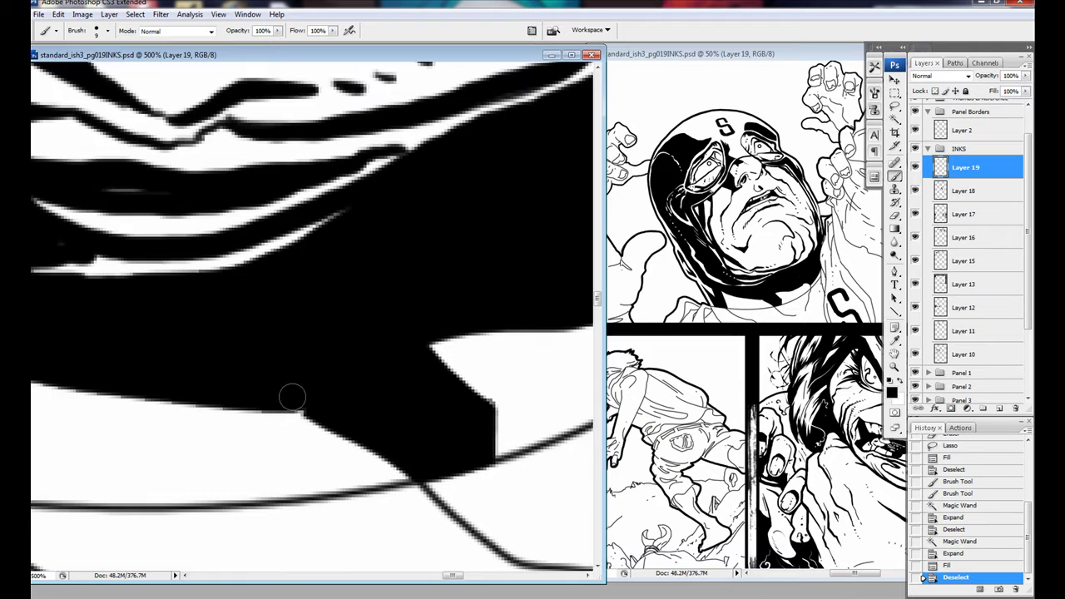
scroll(290, 394, right, 5)
Paint black brush strokes refining the costume shadow edges.
drag(354, 436, 430, 335)
scroll(420, 374, down, 3)
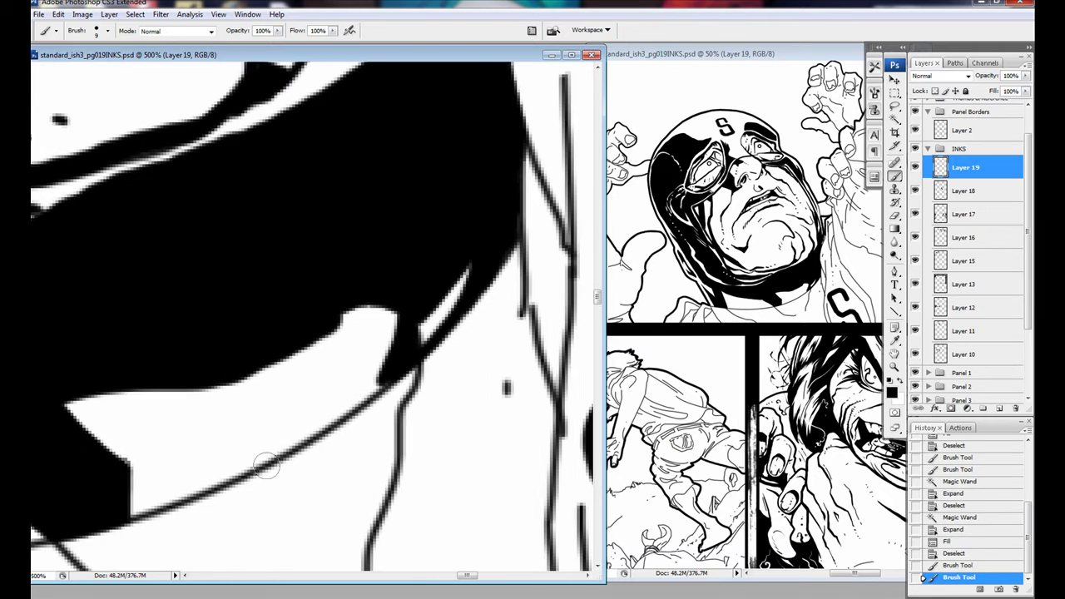
drag(261, 458, 408, 349)
scroll(423, 408, left, 3)
drag(238, 444, 345, 333)
Fill the white gap in the costume black and tidy the shadow edge.
key(w)
click(362, 406)
key(F2)
key(alt+BackSpace)
key(ctrl+d)
key(b)
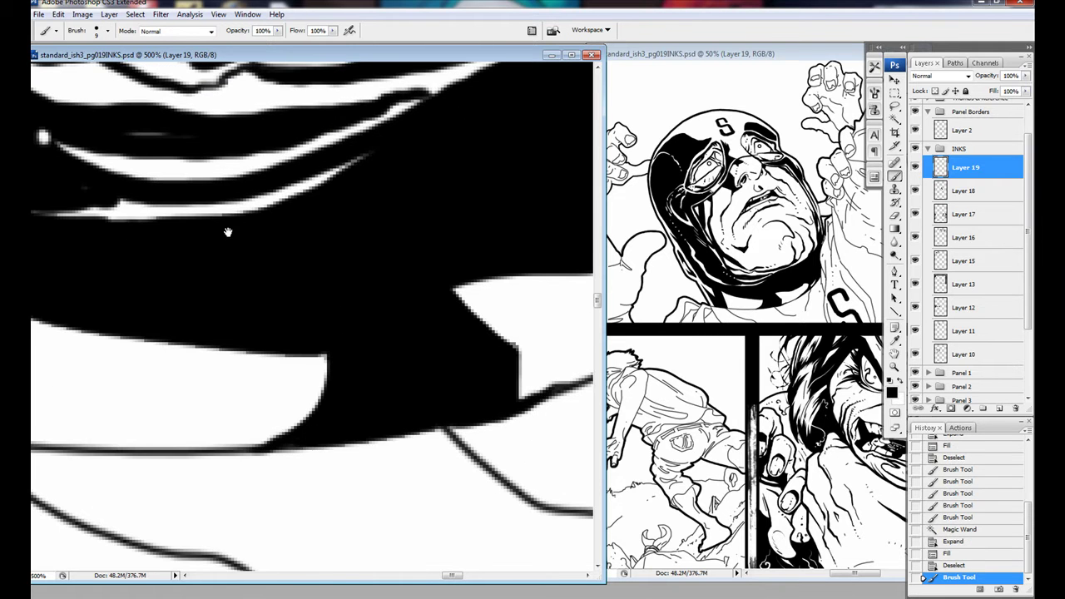
scroll(368, 438, up, 3)
drag(368, 437, 166, 449)
Dab three white stitch dots along the black costume band.
scroll(230, 387, up, 3)
scroll(221, 441, right, 5)
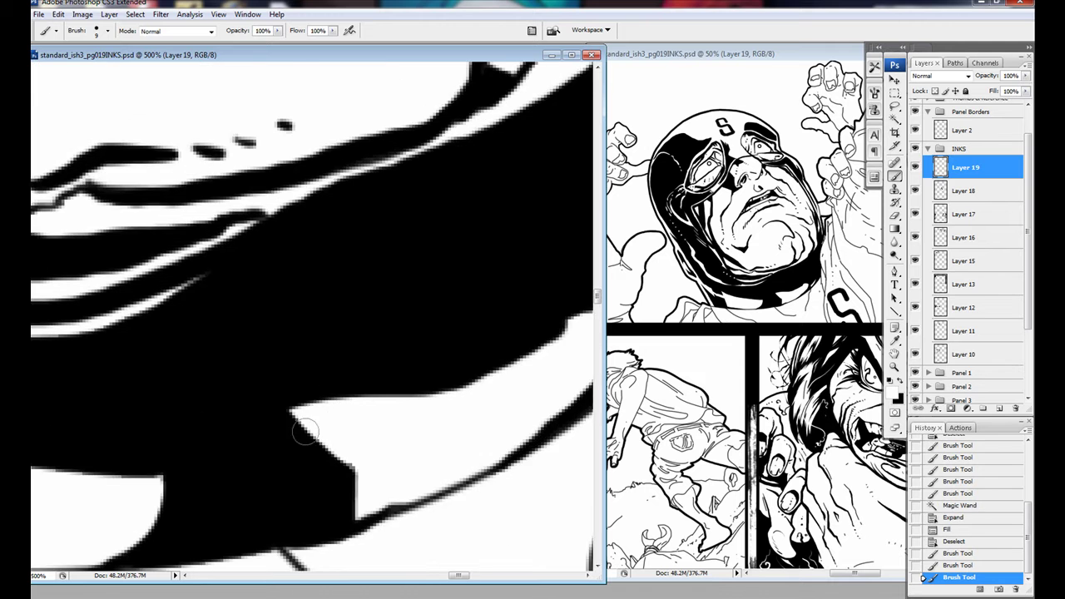
scroll(52, 485, up, 3)
click(52, 485)
click(375, 493)
click(217, 458)
scroll(161, 457, down, 3)
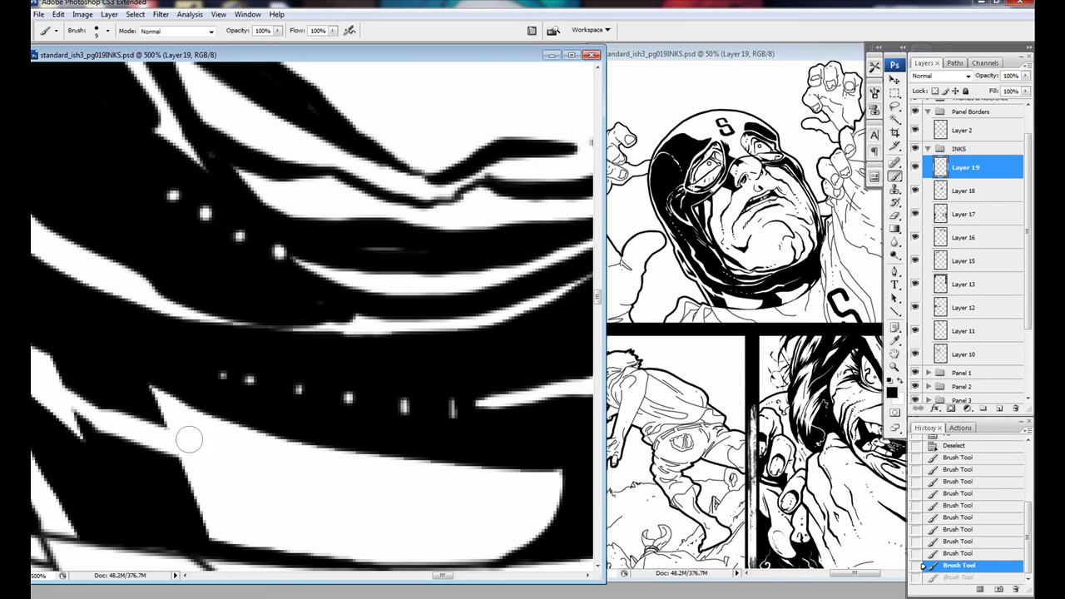
Fill a lassoed strip along the lower edge black and touch up the inks.
key(l)
mouse_move(161, 460)
mouse_down()
mouse_move(500, 521)
mouse_move(184, 492)
mouse_up()
key(alt+BackSpace)
scroll(285, 361, down, 5)
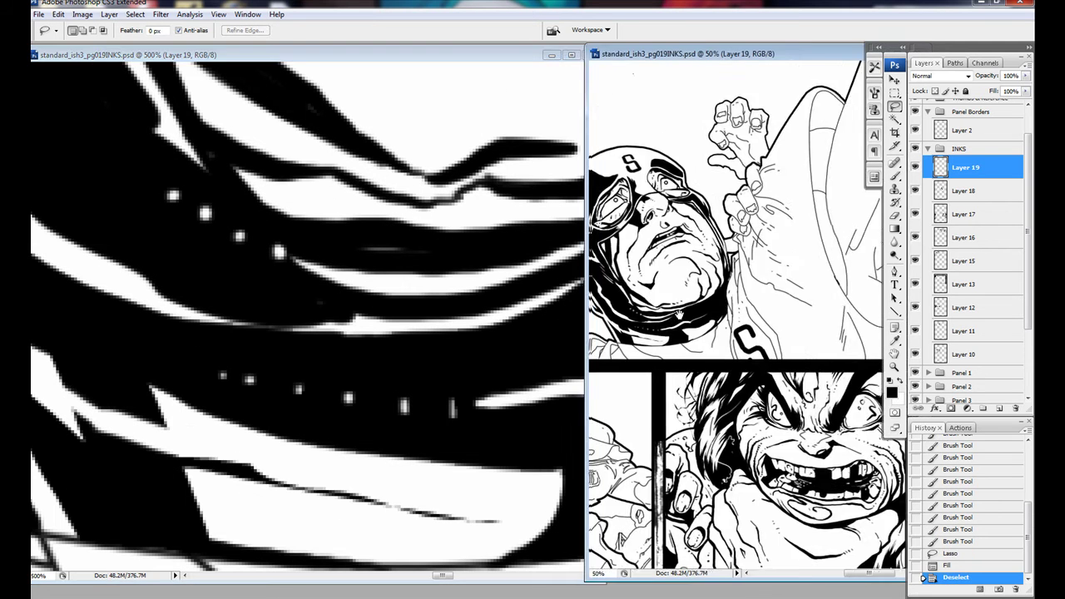
key(b)
click(416, 404)
Fill another white costume area solid black with an expanded Magic Wand selection.
key(w)
click(166, 301)
key(F2)
key(alt+BackSpace)
key(ctrl+d)
scroll(166, 301, left, 5)
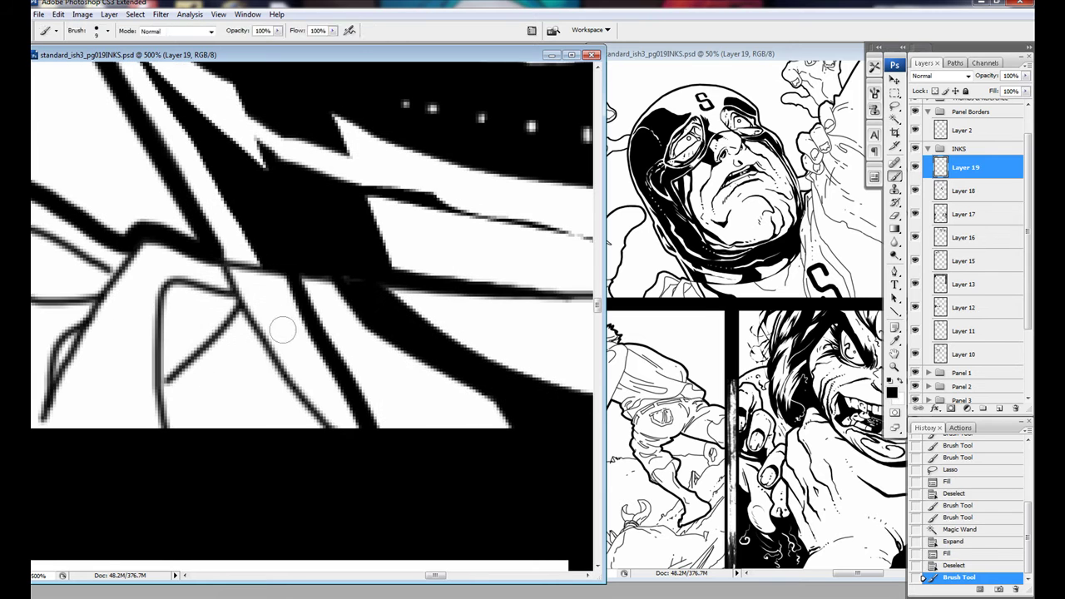
Paint black strokes along the shadow and fill the enclosed white shape black.
key(b)
drag(249, 264, 358, 424)
drag(217, 341, 184, 420)
key(w)
click(178, 346)
key(F2)
key(alt+BackSpace)
key(ctrl+d)
key(b)
Shape the shadow with three black strokes and fill the resulting enclosed shape black.
scroll(177, 346, up, 3)
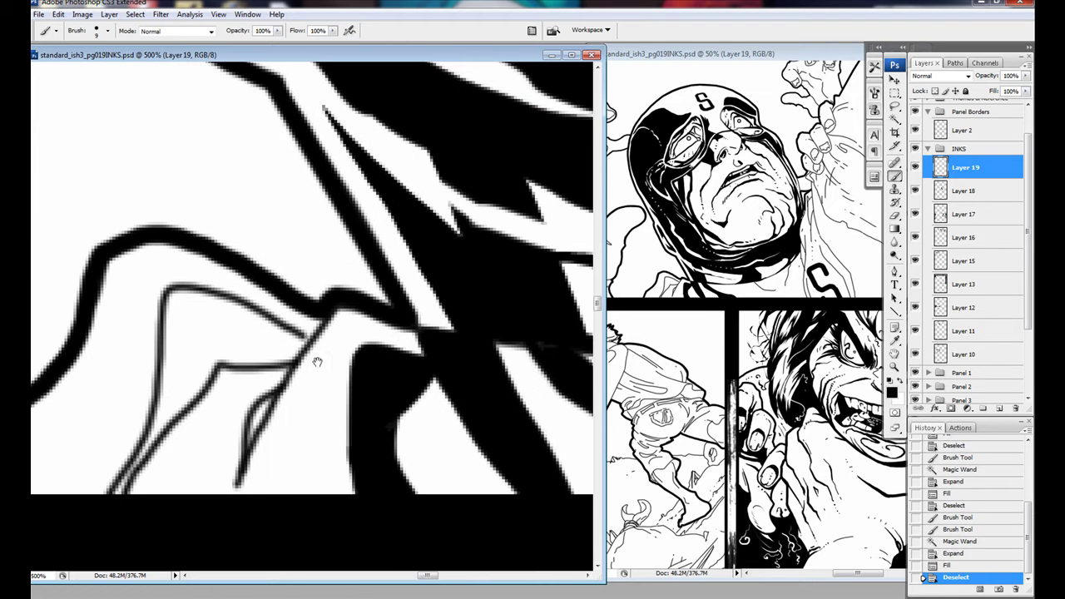
drag(245, 441, 283, 375)
drag(321, 316, 266, 391)
mouse_move(258, 287)
mouse_down()
mouse_move(316, 341)
mouse_move(274, 432)
mouse_up()
key(w)
click(230, 324)
key(F2)
key(alt+BackSpace)
key(ctrl+d)
key(b)
Fill another enclosed costume area solid black via an expanded selection.
scroll(249, 349, down, 3)
key(w)
click(291, 399)
key(F2)
key(alt+BackSpace)
key(ctrl+d)
key(b)
Paint out a black spike in white and fill a lassoed white area black.
drag(364, 321, 357, 342)
drag(544, 408, 390, 371)
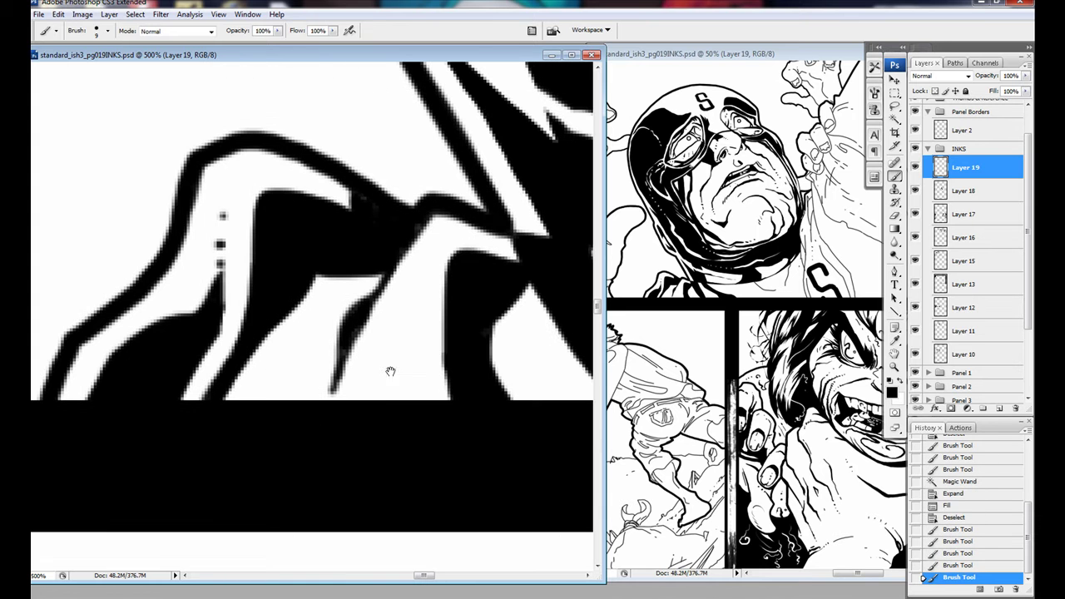
key(l)
drag(419, 308, 417, 309)
drag(391, 352, 390, 366)
key(alt+BackSpace)
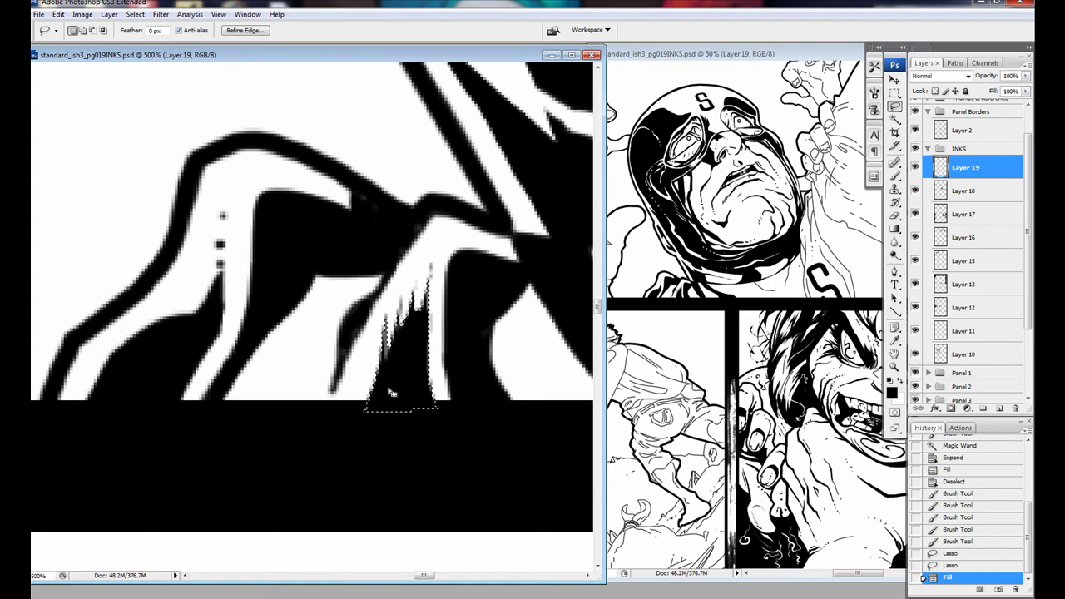
key(ctrl+d)
key(b)
Refine costume line weights with black brush strokes, undoing one stray stroke.
mouse_move(487, 311)
mouse_down()
mouse_move(352, 278)
mouse_move(375, 366)
mouse_up()
key(ctrl+z)
drag(327, 277, 356, 352)
drag(356, 353, 235, 274)
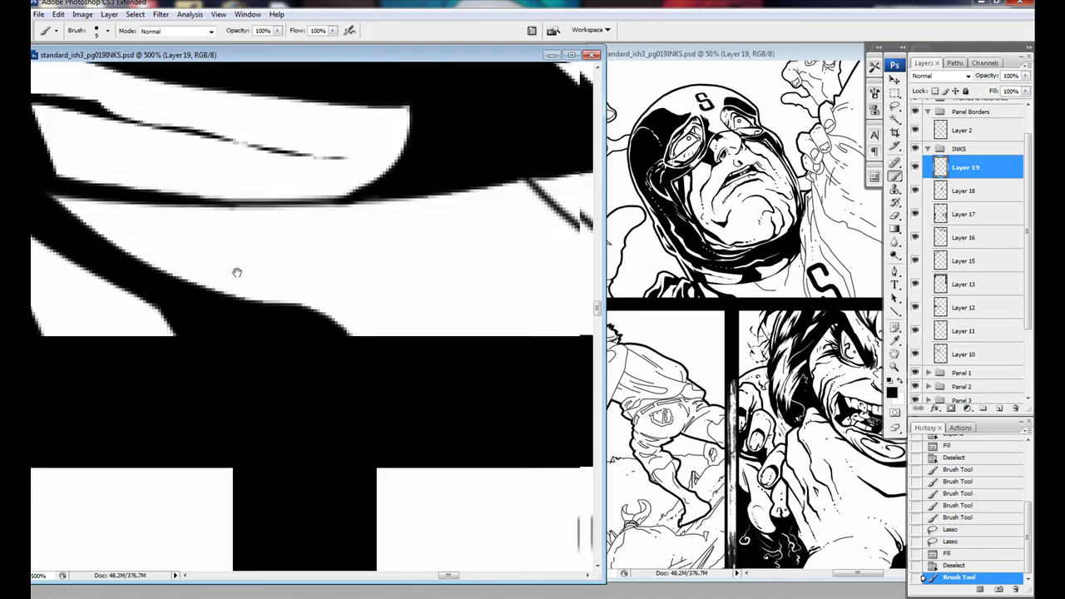
mouse_move(412, 273)
mouse_down()
mouse_move(388, 302)
mouse_move(167, 193)
mouse_up()
mouse_move(260, 249)
mouse_down()
mouse_move(257, 219)
mouse_move(237, 401)
mouse_up()
Thicken costume lines and paint a thin white highlight along the C emblem's lower curve.
drag(319, 225, 186, 300)
mouse_move(279, 166)
mouse_down()
mouse_move(233, 362)
mouse_move(237, 208)
mouse_up()
mouse_move(308, 241)
mouse_down()
mouse_move(250, 450)
mouse_move(279, 291)
mouse_up()
drag(428, 184, 344, 293)
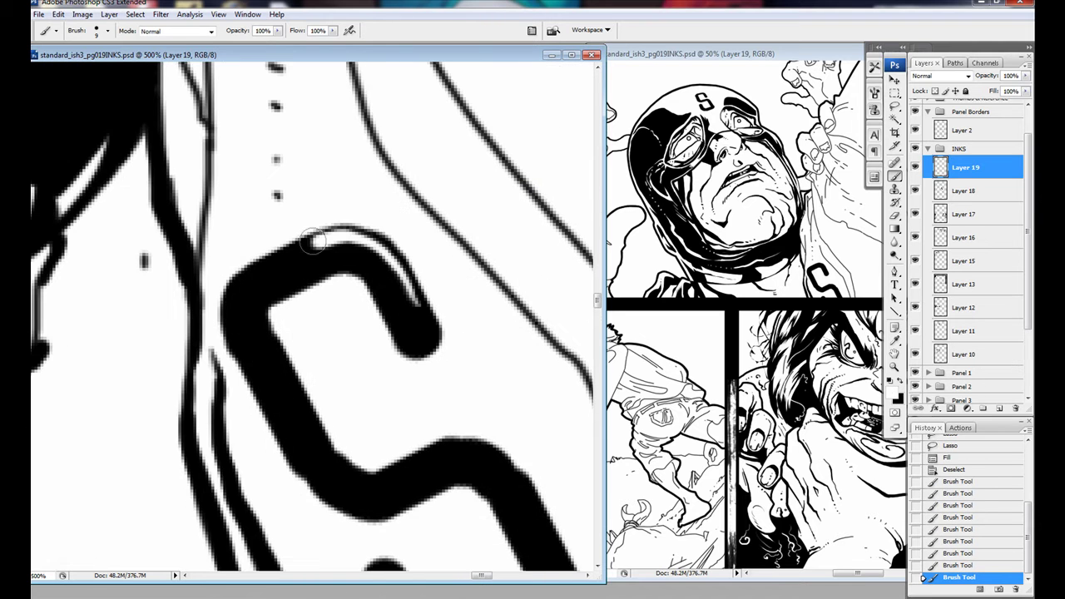
drag(248, 368, 165, 277)
drag(227, 337, 300, 396)
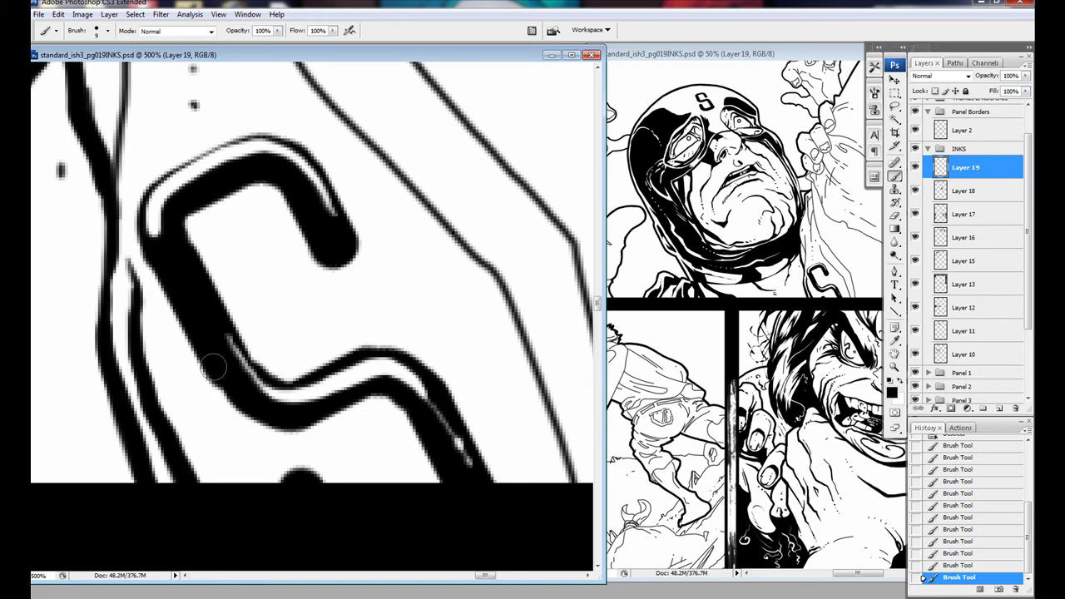
mouse_move(332, 343)
mouse_down()
mouse_move(202, 352)
mouse_move(178, 154)
mouse_move(333, 83)
mouse_move(377, 297)
mouse_move(349, 167)
mouse_up()
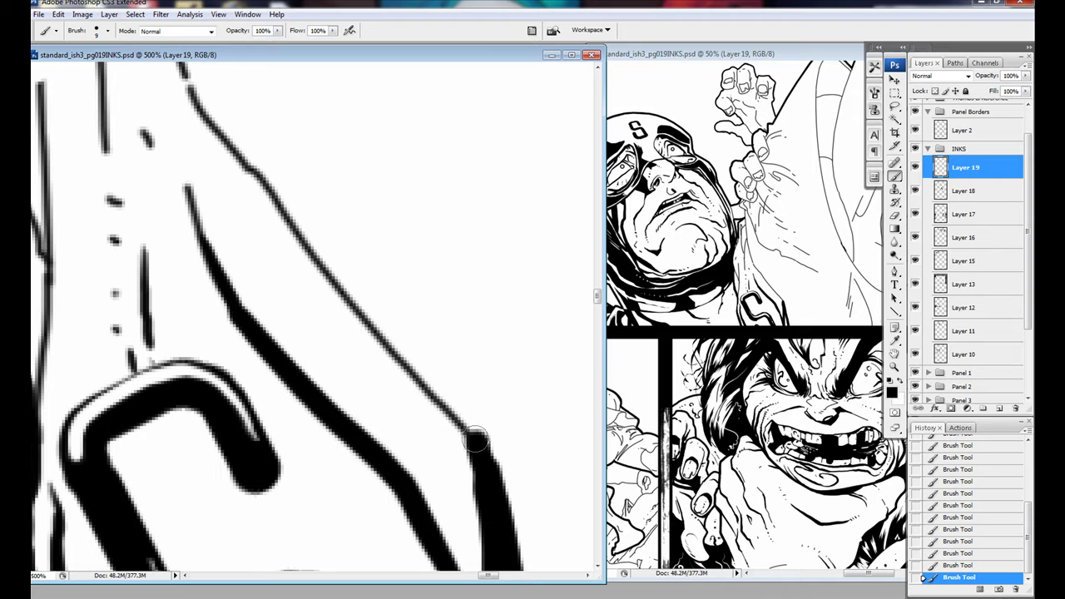
Paint long diagonal costume strokes and close the shadow beside the C-shaped curve.
drag(208, 133, 416, 449)
drag(316, 266, 453, 553)
mouse_move(216, 533)
mouse_down()
mouse_move(308, 391)
mouse_move(245, 292)
mouse_move(294, 333)
mouse_move(238, 493)
mouse_up()
drag(233, 432, 356, 580)
drag(208, 291, 258, 475)
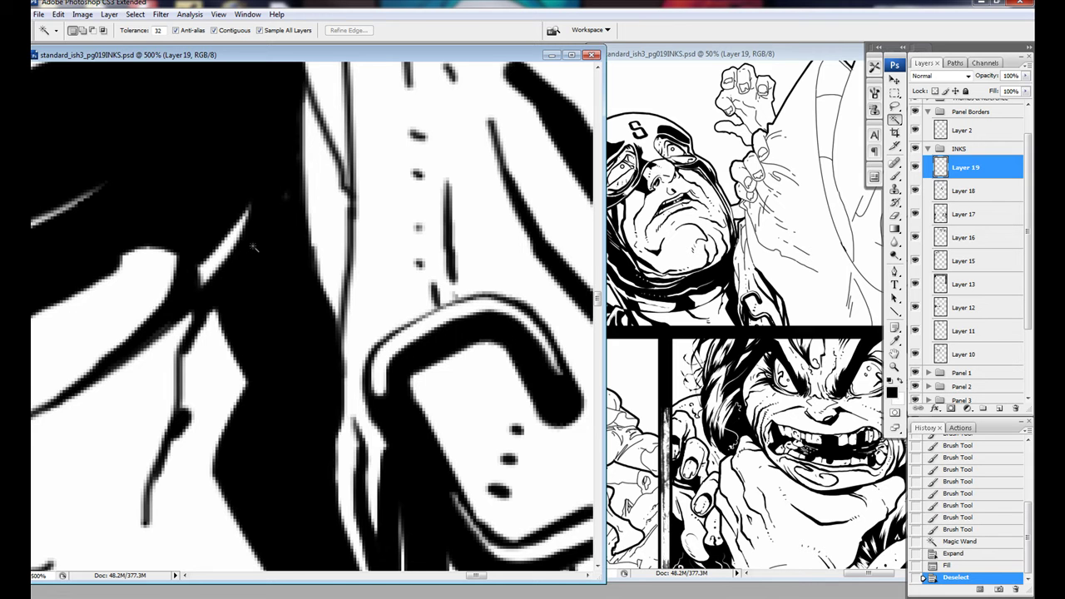
Paint a black stroke along the edge of the shadow beside the emblem.
drag(276, 313, 287, 391)
Tidy the filled costume shadow with brush strokes and ink dots, undoing an unwanted thick stroke.
key(b)
drag(333, 214, 312, 358)
mouse_move(341, 107)
mouse_down()
mouse_move(328, 114)
mouse_move(320, 500)
mouse_up()
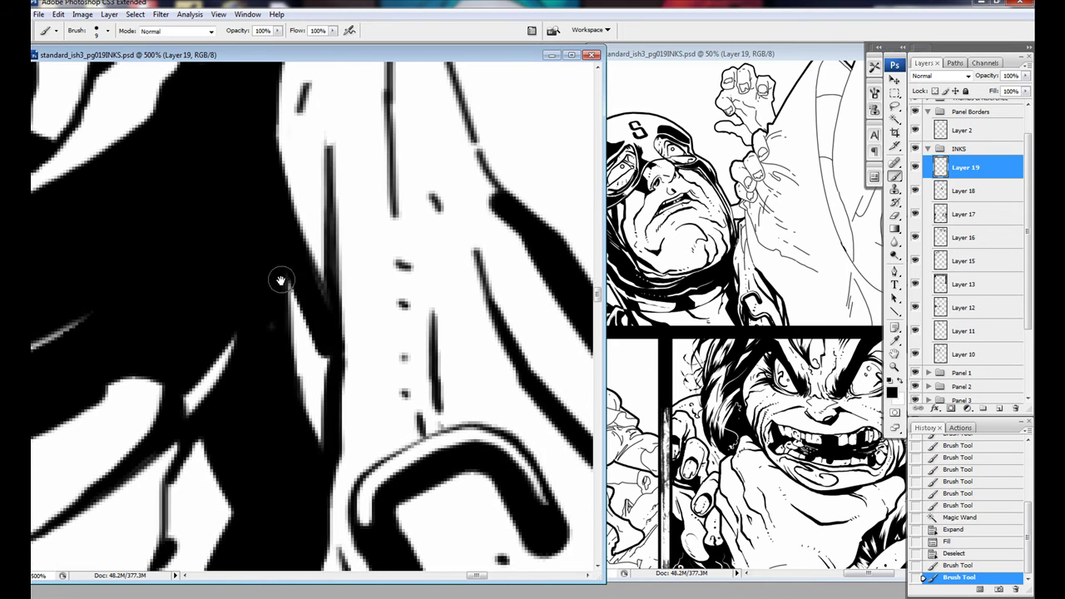
mouse_move(283, 283)
mouse_down()
mouse_move(293, 418)
mouse_move(285, 512)
mouse_up()
click(284, 485)
click(281, 511)
drag(301, 237, 301, 281)
drag(308, 349, 312, 320)
key(ctrl+z)
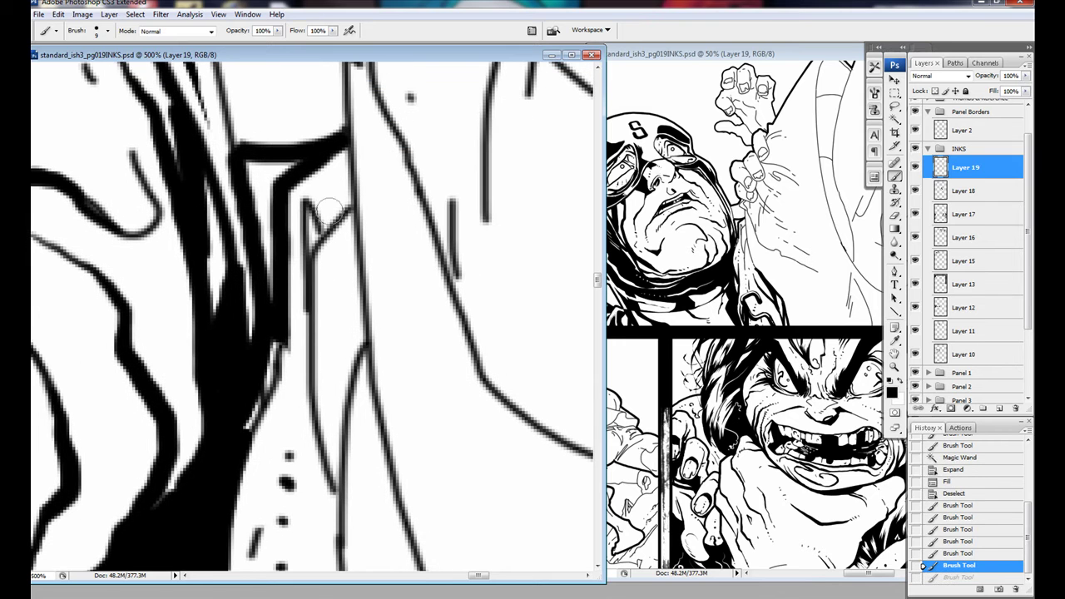
Fill the white gap between two ink lines with solid black using Magic Wand.
key(w)
click(337, 357)
key(F2)
key(b)
drag(319, 407, 298, 294)
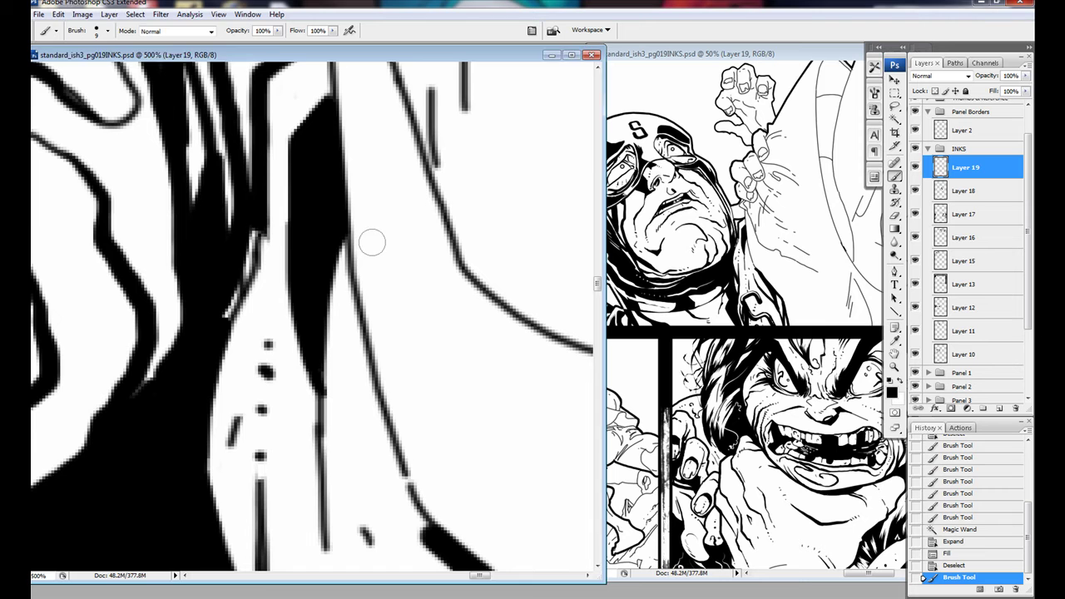
Thicken the finger outlines and the top-left of the fingertip oval.
drag(372, 242, 380, 339)
mouse_move(284, 233)
mouse_down()
mouse_move(208, 333)
mouse_move(391, 441)
mouse_move(407, 316)
mouse_up()
drag(280, 297, 263, 238)
mouse_move(295, 297)
mouse_down()
mouse_move(486, 316)
mouse_move(387, 149)
mouse_up()
mouse_move(333, 166)
mouse_down()
mouse_move(230, 386)
mouse_move(416, 275)
mouse_move(333, 453)
mouse_up()
drag(306, 345, 381, 301)
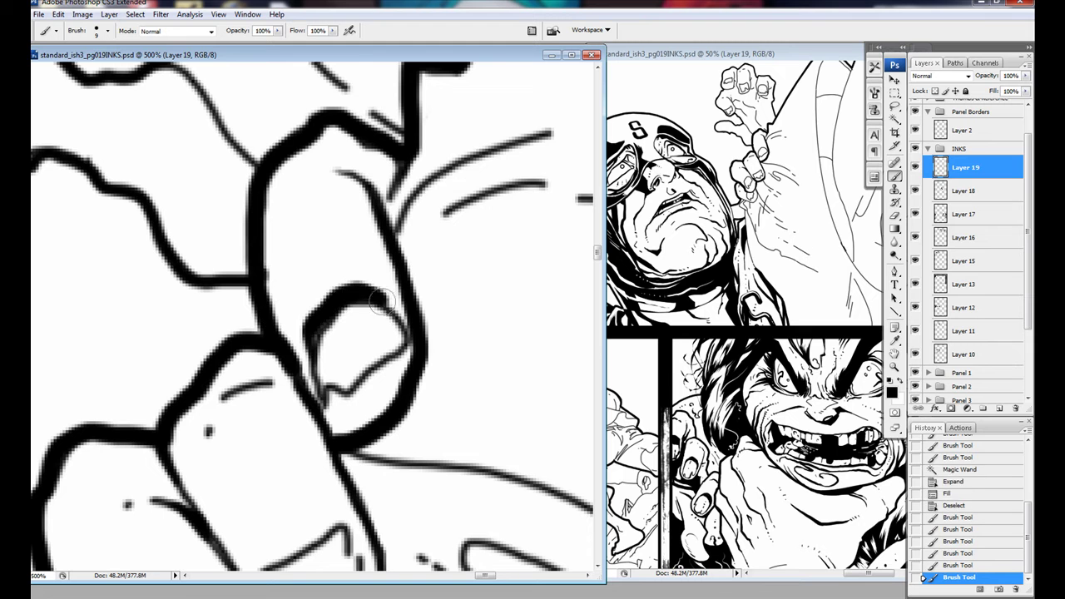
drag(349, 383, 441, 258)
drag(445, 432, 426, 387)
drag(426, 470, 454, 395)
Ink short weighted strokes along each finger of the hand.
drag(391, 371, 295, 441)
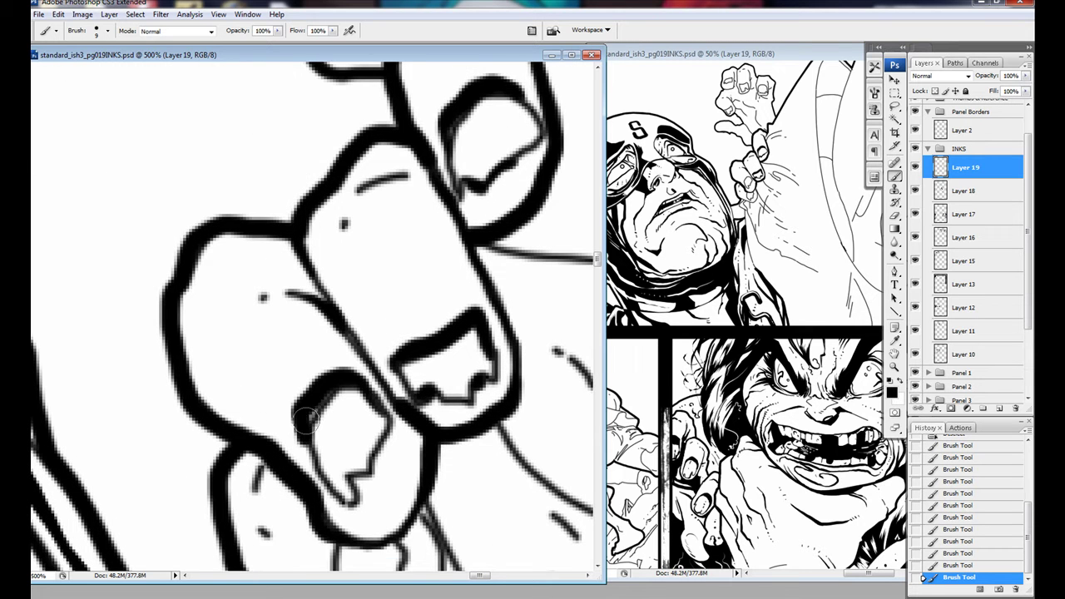
drag(300, 391, 329, 449)
drag(332, 450, 283, 416)
drag(274, 375, 283, 183)
drag(466, 320, 449, 420)
drag(354, 399, 478, 465)
mouse_move(299, 457)
mouse_down()
mouse_move(401, 413)
mouse_move(309, 228)
mouse_up()
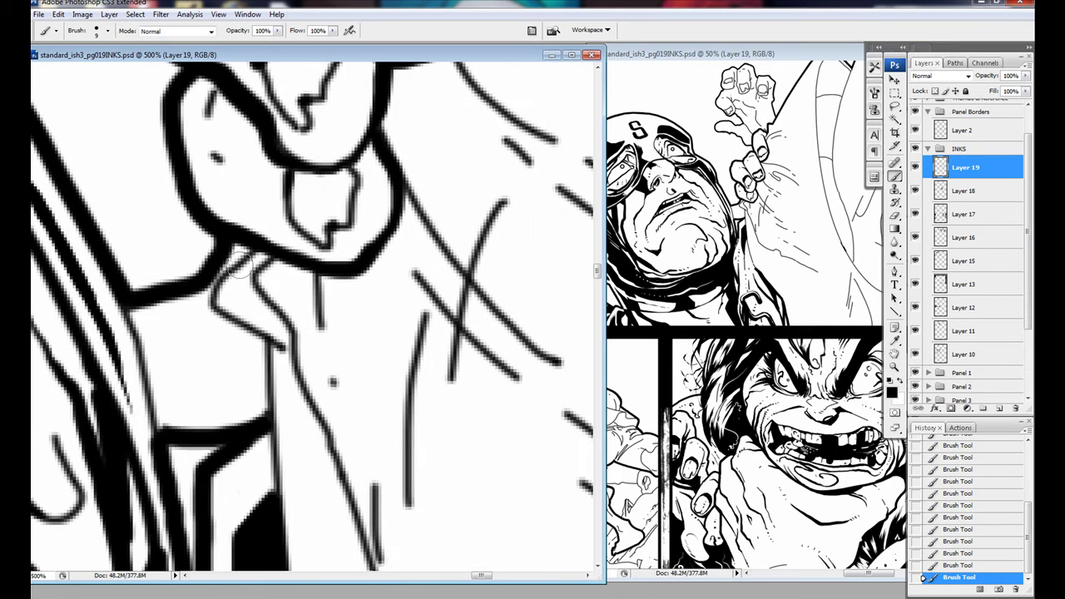
drag(276, 344, 292, 440)
drag(326, 406, 366, 300)
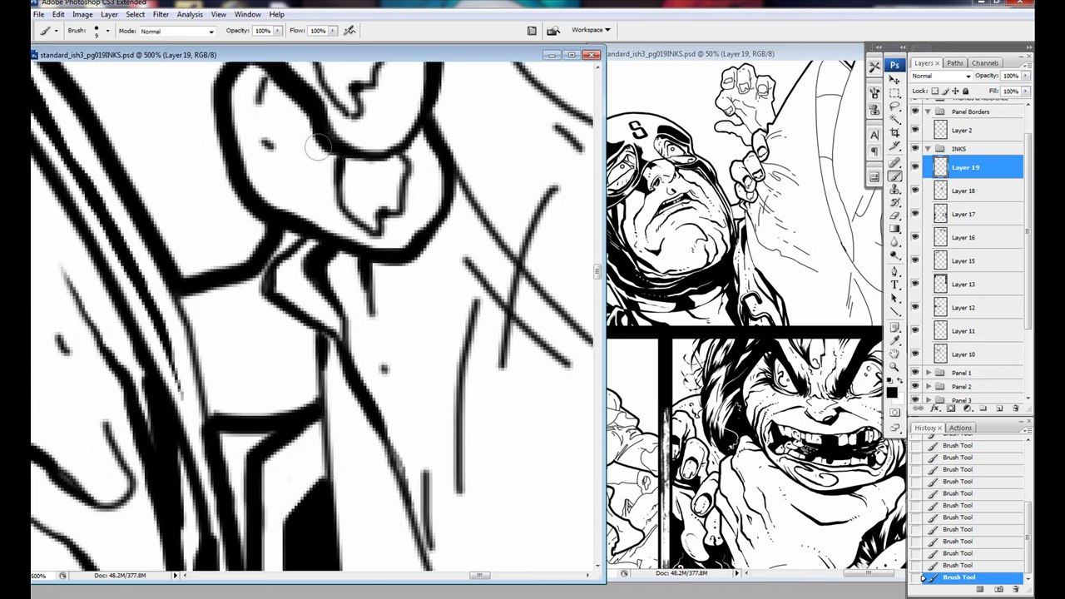
Add short ink strokes at centre-left and three thin hatching strokes lower-left.
mouse_move(358, 349)
mouse_down()
mouse_move(275, 208)
mouse_move(175, 408)
mouse_up()
drag(262, 167, 179, 366)
mouse_move(275, 274)
mouse_down()
mouse_move(243, 193)
mouse_move(178, 191)
mouse_move(186, 373)
mouse_up()
drag(120, 304, 225, 441)
drag(158, 420, 250, 503)
drag(192, 487, 228, 498)
Thicken the fingernail's right edge and nearby finger outlines by the diagonal line.
drag(358, 287, 466, 349)
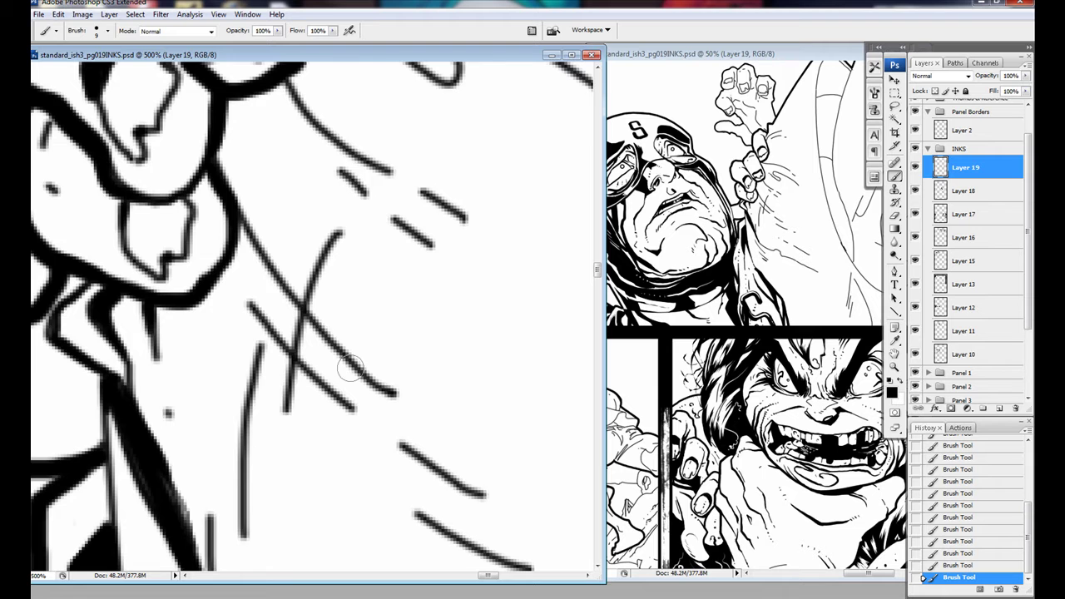
drag(350, 250, 245, 378)
drag(391, 466, 440, 499)
drag(237, 308, 378, 412)
mouse_move(341, 274)
mouse_down()
mouse_move(439, 330)
mouse_move(232, 404)
mouse_move(330, 185)
mouse_move(204, 268)
mouse_up()
mouse_move(204, 268)
mouse_down()
mouse_move(305, 340)
mouse_move(373, 308)
mouse_up()
mouse_move(372, 308)
mouse_down()
mouse_move(351, 301)
mouse_move(202, 421)
mouse_move(274, 380)
mouse_move(283, 333)
mouse_up()
drag(408, 453, 387, 293)
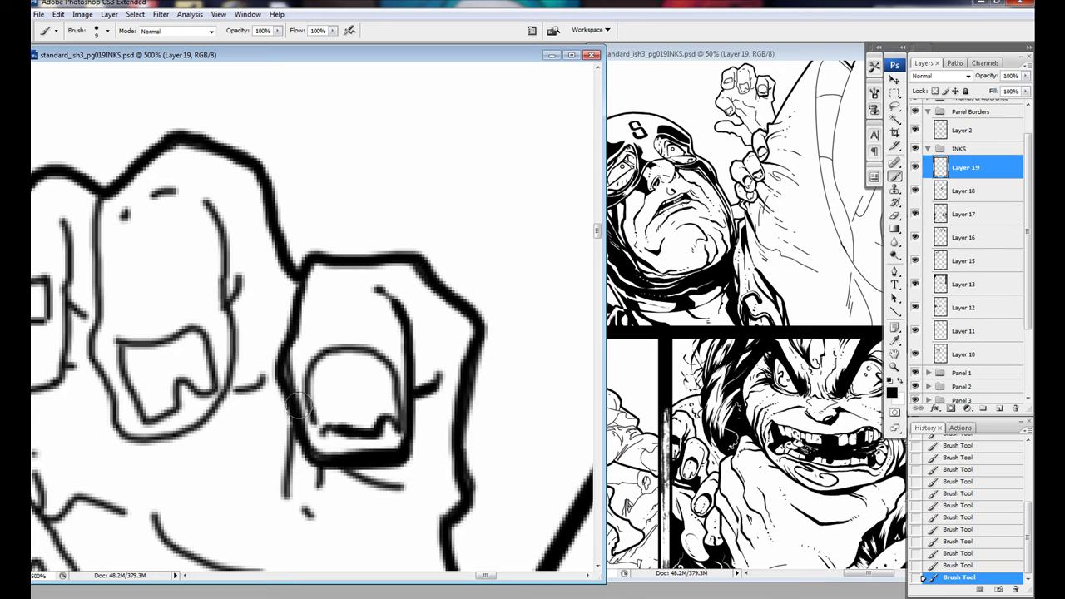
drag(299, 406, 349, 341)
drag(349, 341, 464, 371)
Thicken the middle fingernail's top edge and the lower finger outlines.
mouse_move(358, 249)
mouse_down()
mouse_move(237, 482)
mouse_move(208, 221)
mouse_move(302, 191)
mouse_up()
drag(267, 304, 157, 393)
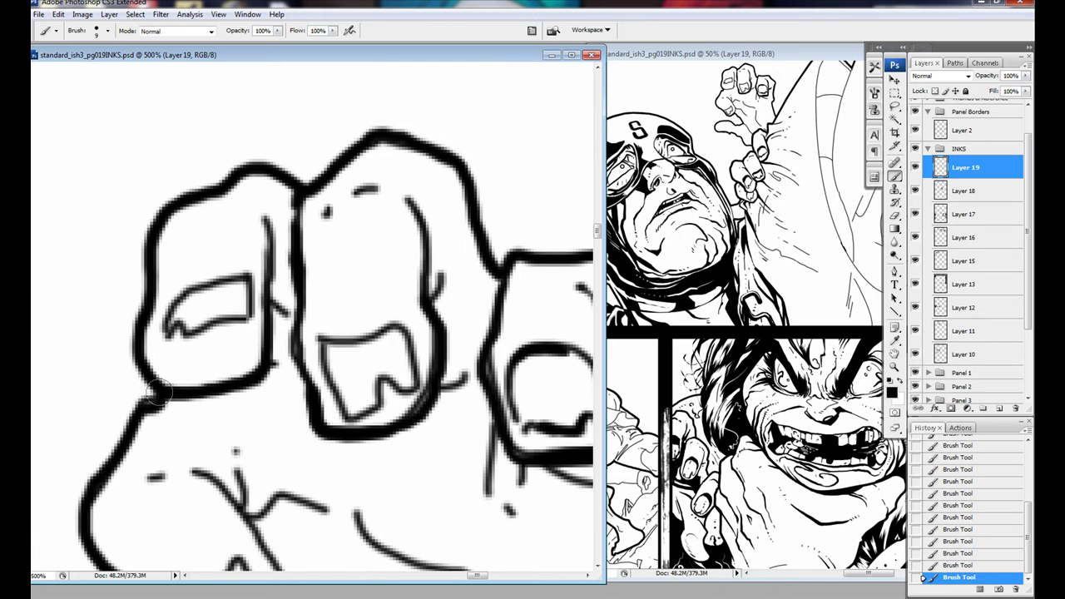
drag(319, 336, 406, 333)
mouse_move(185, 475)
mouse_down()
mouse_move(195, 511)
mouse_move(279, 312)
mouse_up()
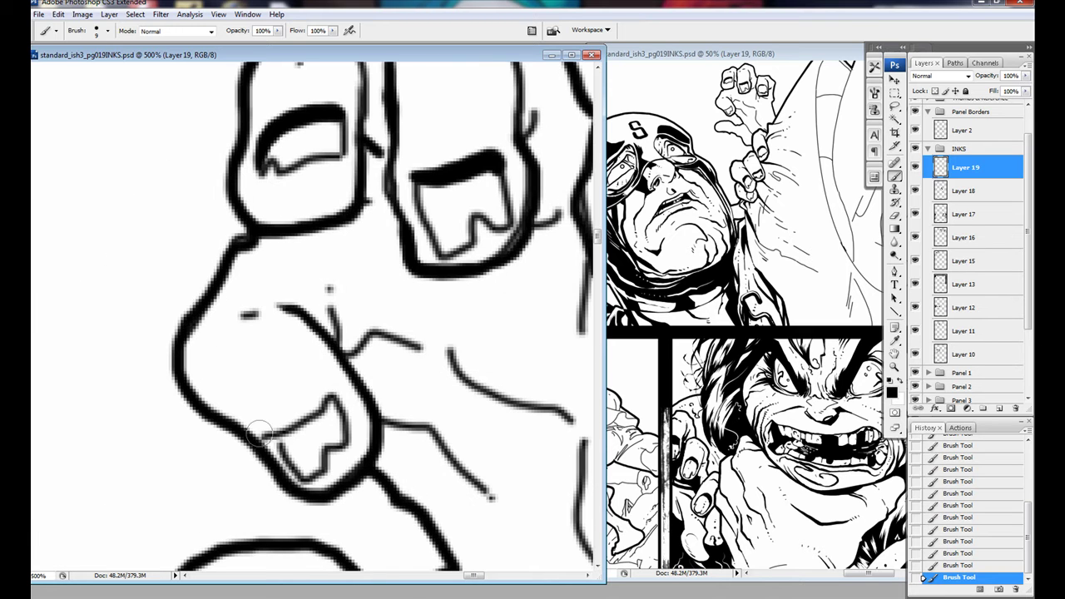
drag(258, 433, 349, 367)
drag(358, 416, 196, 341)
drag(216, 416, 358, 333)
Ink weighted strokes along the remaining finger outlines.
drag(333, 400, 395, 499)
drag(399, 499, 287, 399)
drag(200, 250, 333, 433)
drag(307, 408, 412, 516)
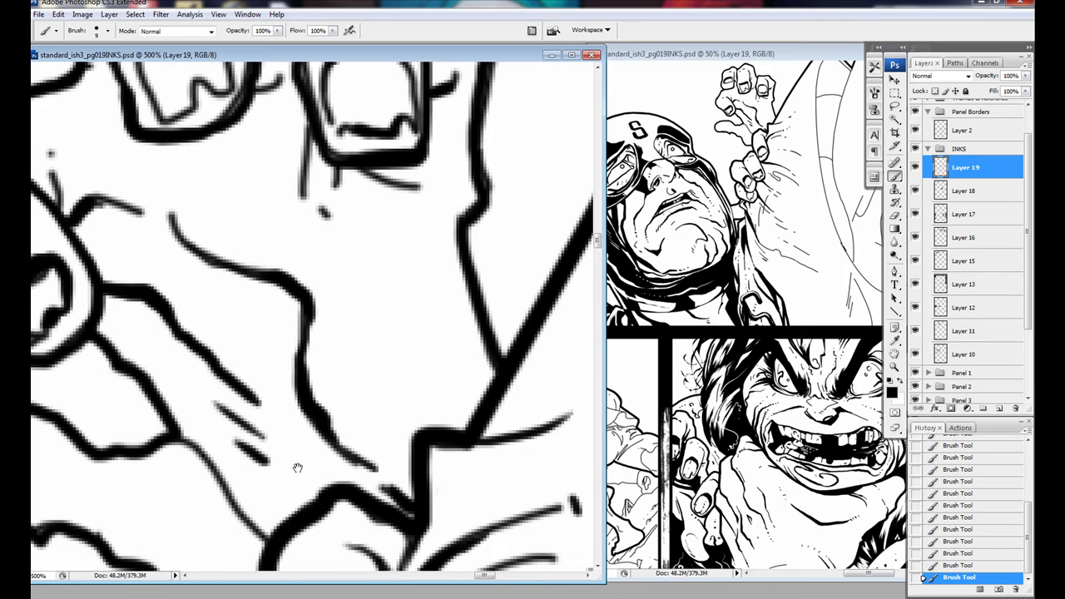
mouse_move(297, 467)
mouse_down()
mouse_move(352, 381)
mouse_move(410, 460)
mouse_up()
drag(391, 432, 421, 436)
drag(245, 419, 185, 371)
drag(275, 466, 206, 418)
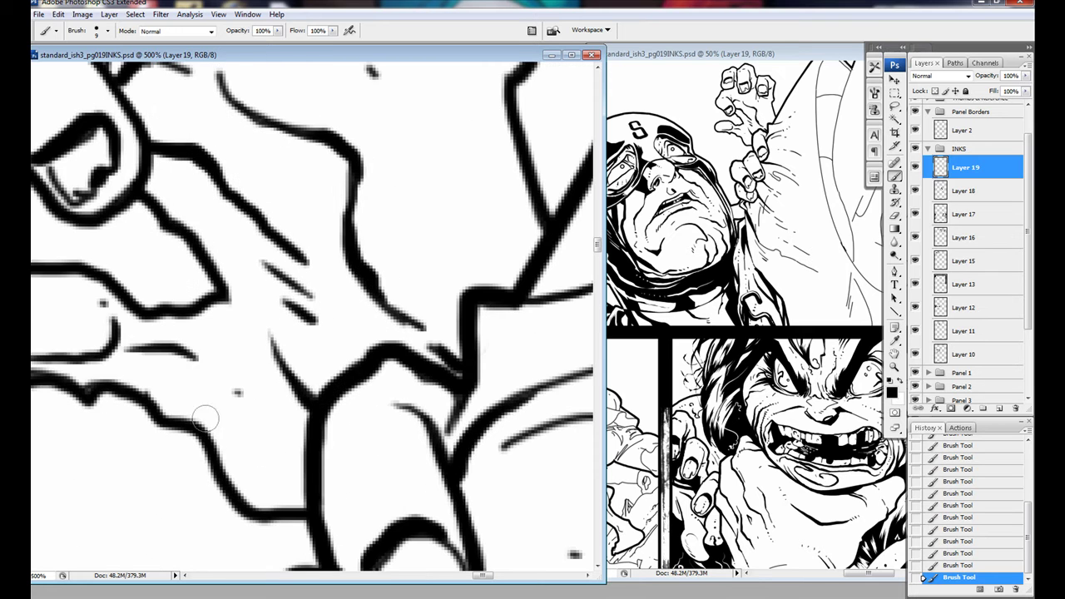
drag(255, 293, 258, 499)
drag(748, 208, 807, 321)
Ink thin strokes near the nail and thicken the curved line.
drag(332, 349, 191, 361)
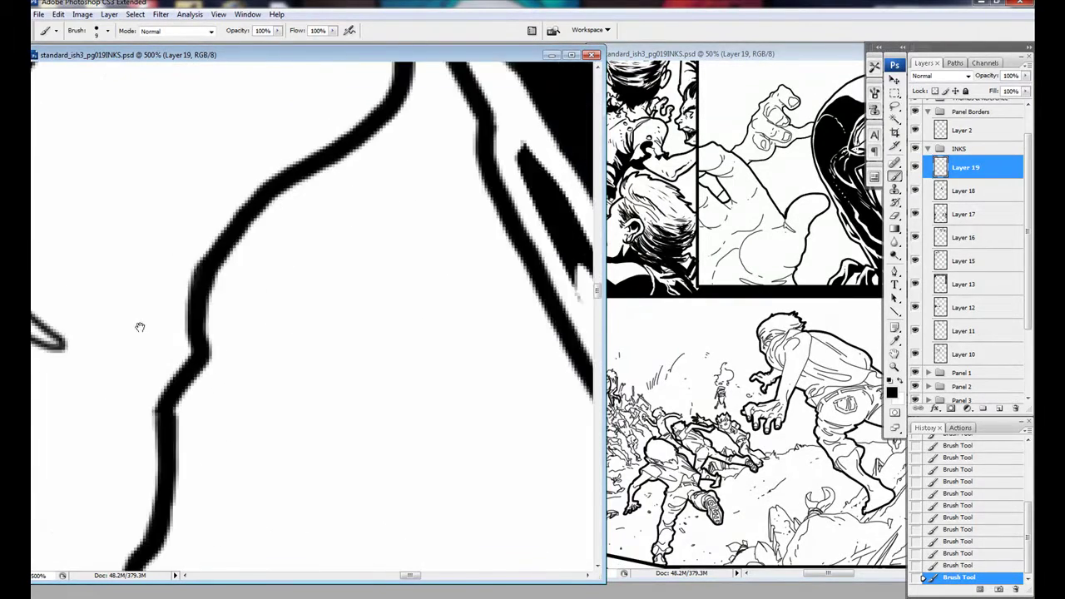
drag(138, 325, 250, 316)
mouse_move(275, 325)
mouse_down()
mouse_move(353, 389)
mouse_move(266, 464)
mouse_move(299, 474)
mouse_move(361, 408)
mouse_up()
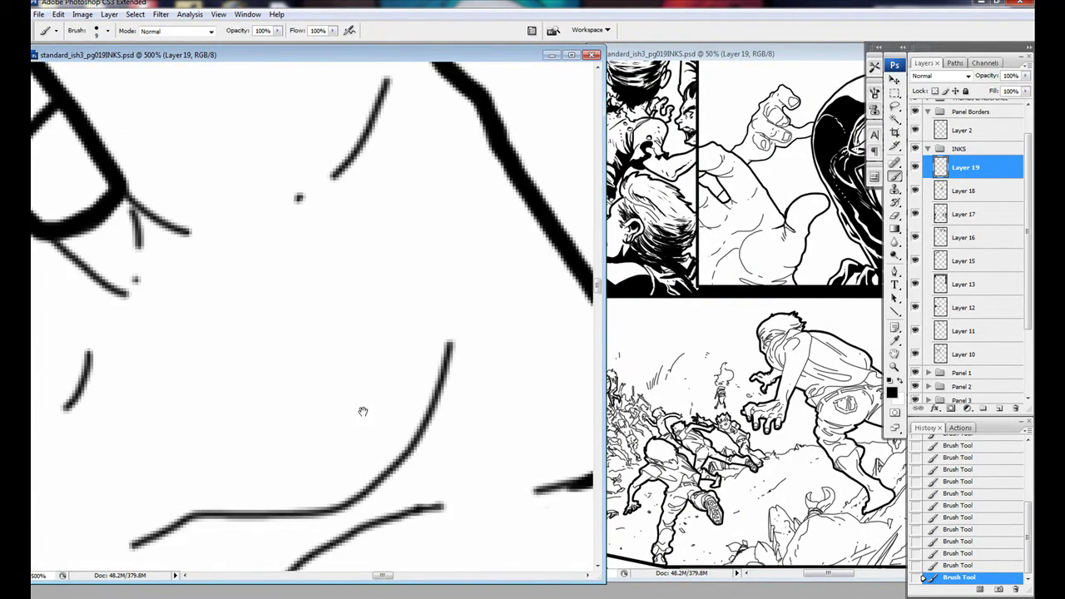
mouse_move(433, 450)
mouse_down()
mouse_move(509, 306)
mouse_move(293, 450)
mouse_up()
drag(154, 492, 274, 391)
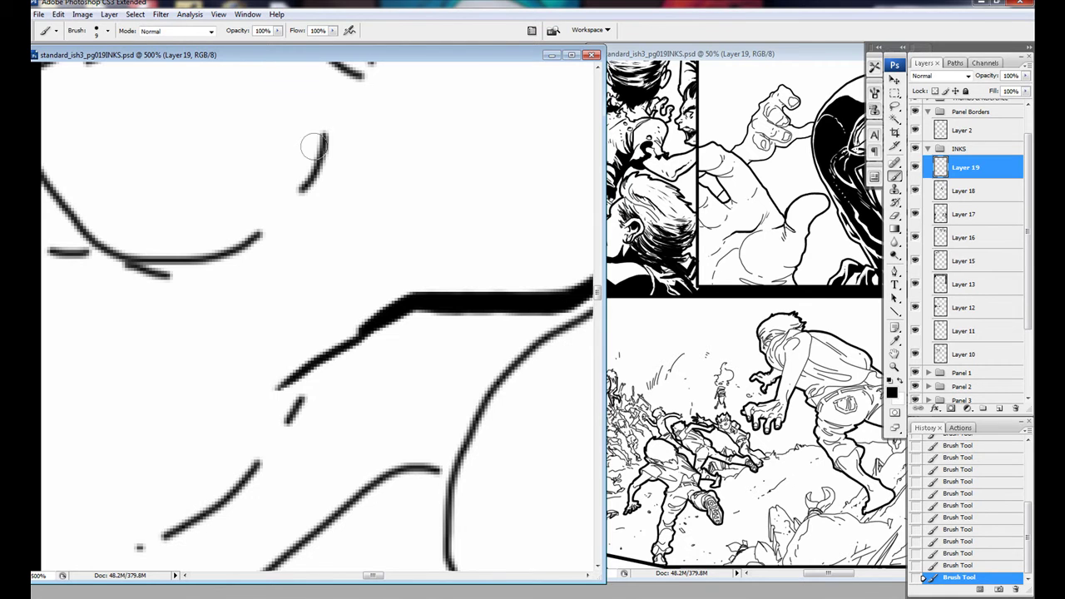
Ink two thick strokes beside the panel border plus a short and a curved stroke.
drag(315, 147, 371, 231)
drag(141, 424, 245, 383)
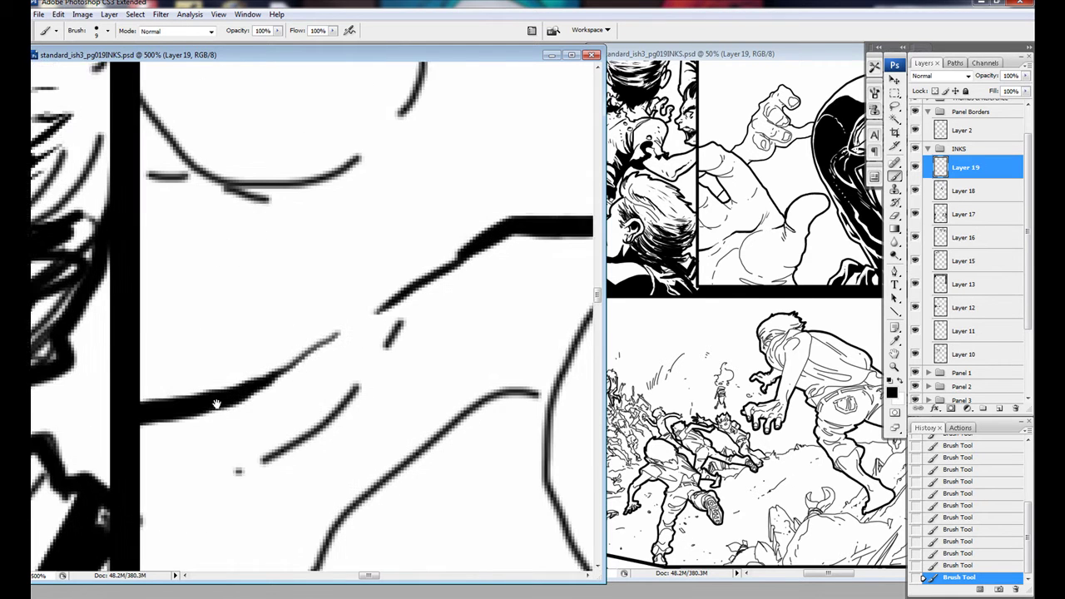
mouse_move(158, 457)
mouse_down()
mouse_move(324, 391)
mouse_move(203, 388)
mouse_move(255, 308)
mouse_move(238, 424)
mouse_up()
mouse_move(237, 425)
mouse_down()
mouse_move(178, 231)
mouse_move(149, 316)
mouse_up()
mouse_move(150, 316)
mouse_down()
mouse_move(316, 200)
mouse_move(357, 250)
mouse_up()
mouse_move(358, 249)
mouse_down()
mouse_move(236, 434)
mouse_move(214, 352)
mouse_move(216, 275)
mouse_up()
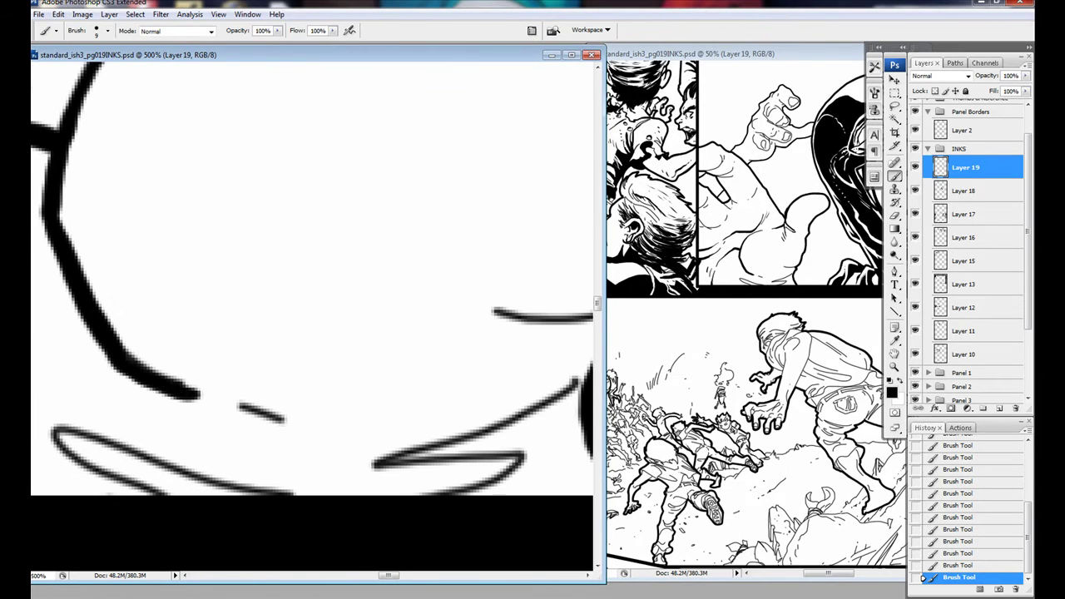
Add short strokes and three vertical hatch marks along the large curved outline.
drag(164, 413, 280, 444)
mouse_move(458, 525)
mouse_down()
mouse_move(178, 499)
mouse_move(229, 415)
mouse_up()
mouse_move(229, 416)
mouse_down()
mouse_move(330, 425)
mouse_move(222, 385)
mouse_move(206, 428)
mouse_up()
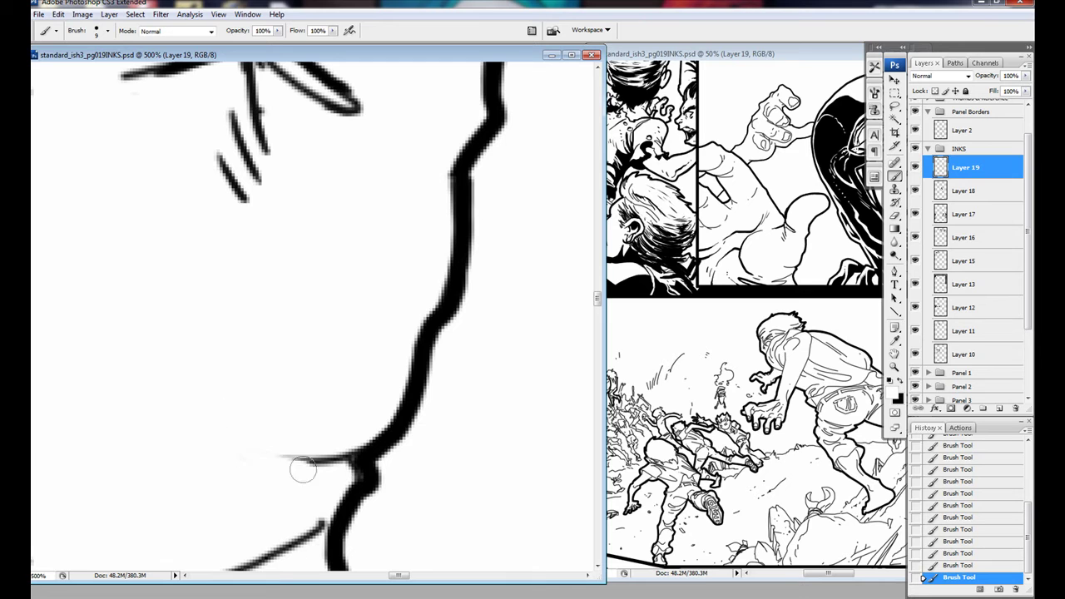
mouse_move(348, 444)
mouse_down()
mouse_move(277, 416)
mouse_move(418, 385)
mouse_move(297, 571)
mouse_move(251, 209)
mouse_move(274, 367)
mouse_up()
drag(337, 318, 331, 248)
drag(365, 292, 359, 221)
mouse_move(319, 338)
mouse_down()
mouse_move(308, 288)
mouse_move(344, 131)
mouse_up()
Ink the finger outline, a long horizontal line, and small curves at the top.
mouse_move(399, 412)
mouse_down()
mouse_move(409, 421)
mouse_move(432, 399)
mouse_up()
mouse_move(74, 290)
mouse_down()
mouse_move(258, 265)
mouse_move(190, 408)
mouse_up()
drag(280, 358, 186, 423)
drag(243, 553, 219, 428)
mouse_move(320, 536)
mouse_down()
mouse_move(150, 433)
mouse_move(237, 399)
mouse_up()
mouse_move(254, 418)
mouse_down()
mouse_move(384, 412)
mouse_move(267, 328)
mouse_up()
drag(399, 299, 359, 258)
drag(276, 333, 439, 325)
drag(309, 117, 337, 171)
drag(158, 287, 339, 182)
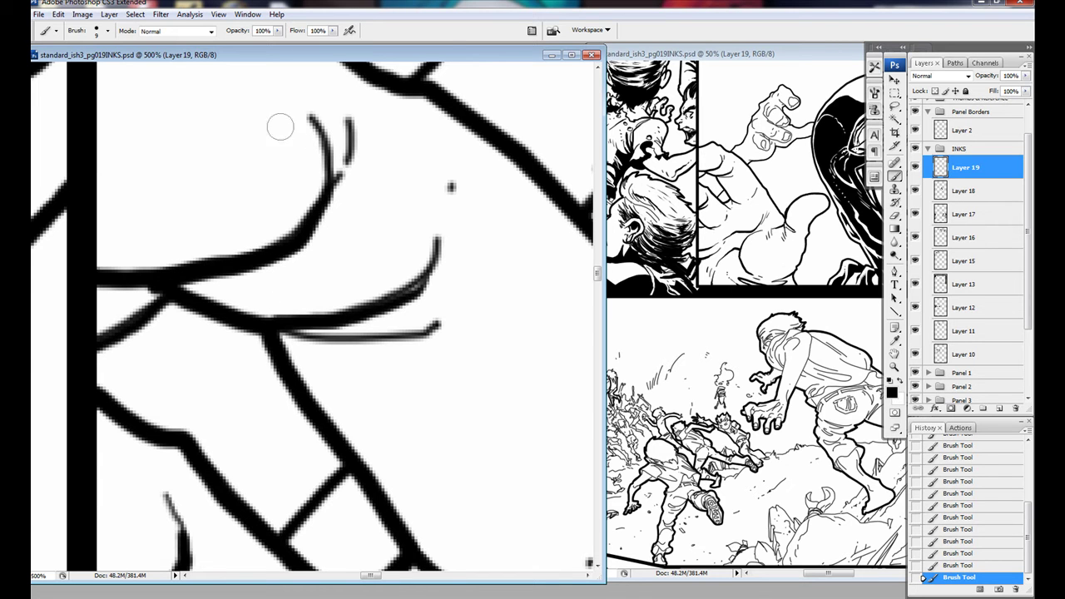
Add a curved stroke, an ink dot, and extend the thick diagonal stroke rightward.
drag(376, 329, 296, 269)
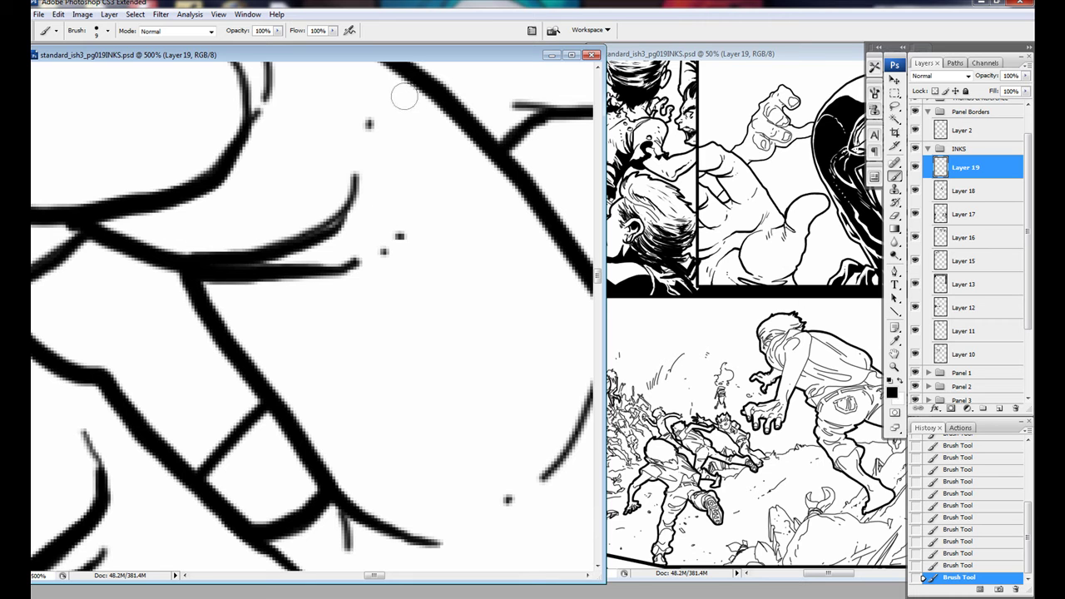
drag(405, 204, 200, 155)
mouse_move(339, 428)
mouse_down()
mouse_move(389, 323)
mouse_move(377, 305)
mouse_up()
drag(350, 252, 358, 264)
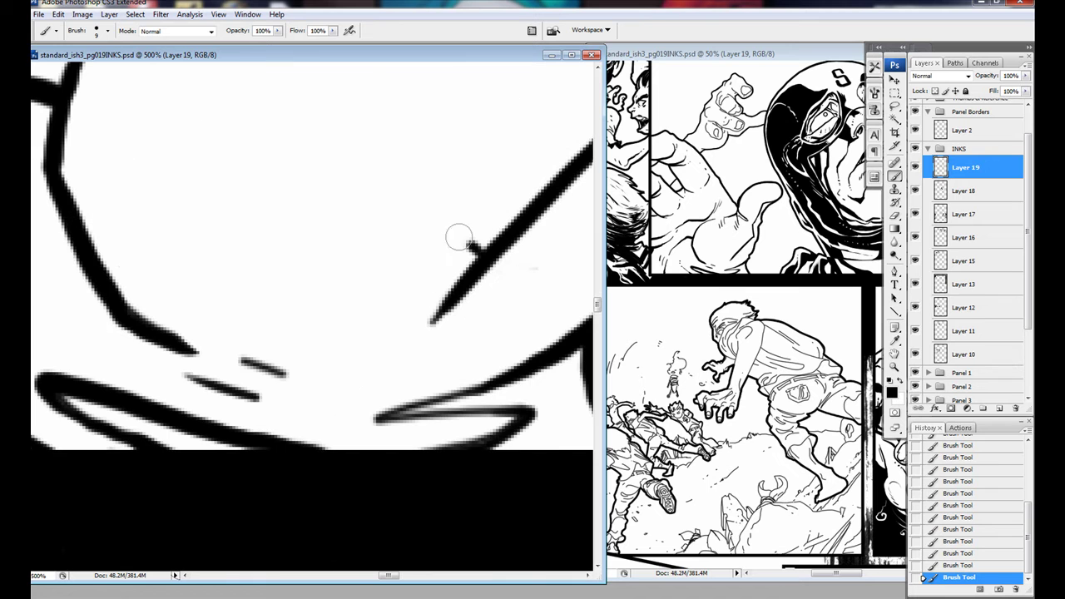
drag(459, 233, 150, 274)
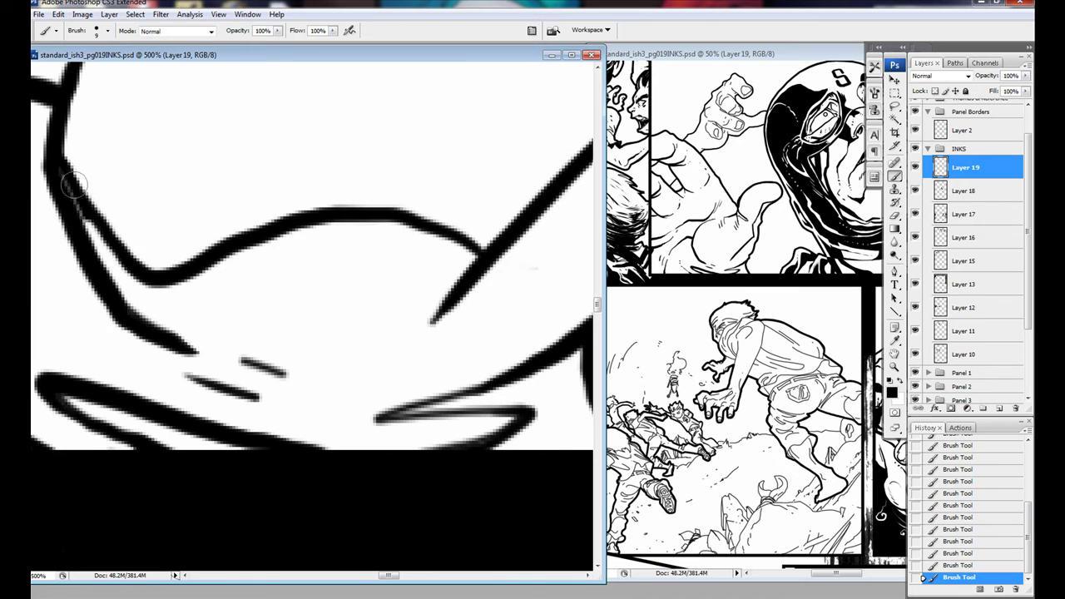
mouse_move(50, 150)
mouse_down()
mouse_move(158, 329)
mouse_move(209, 305)
mouse_up()
drag(241, 328, 316, 345)
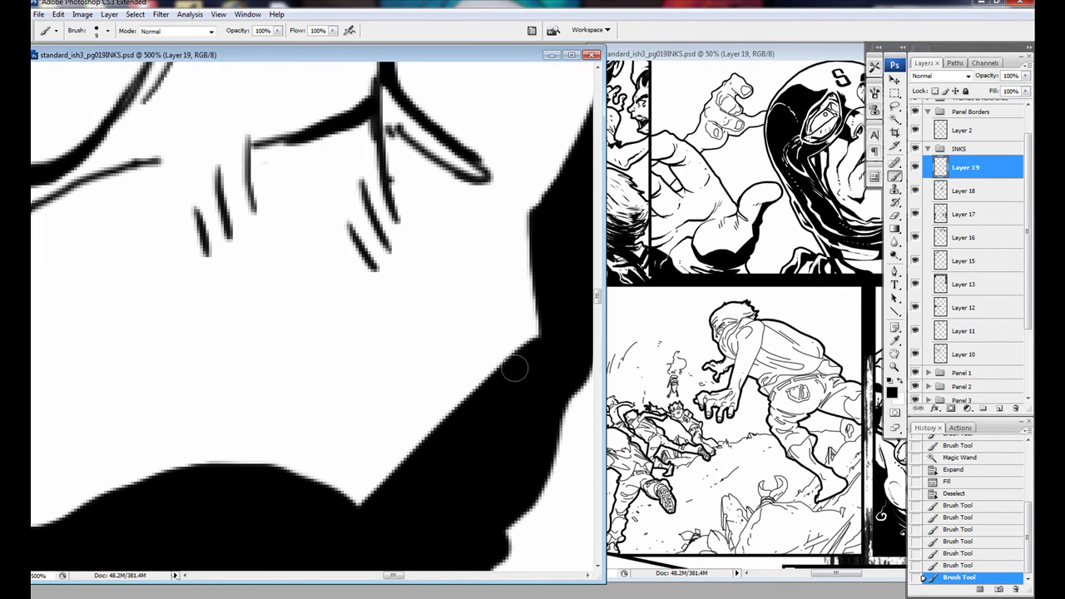
On a new layer, lasso a shadow area and fill it with diagonal hatch lines.
key(ctrl+shift+alt+n)
key(l)
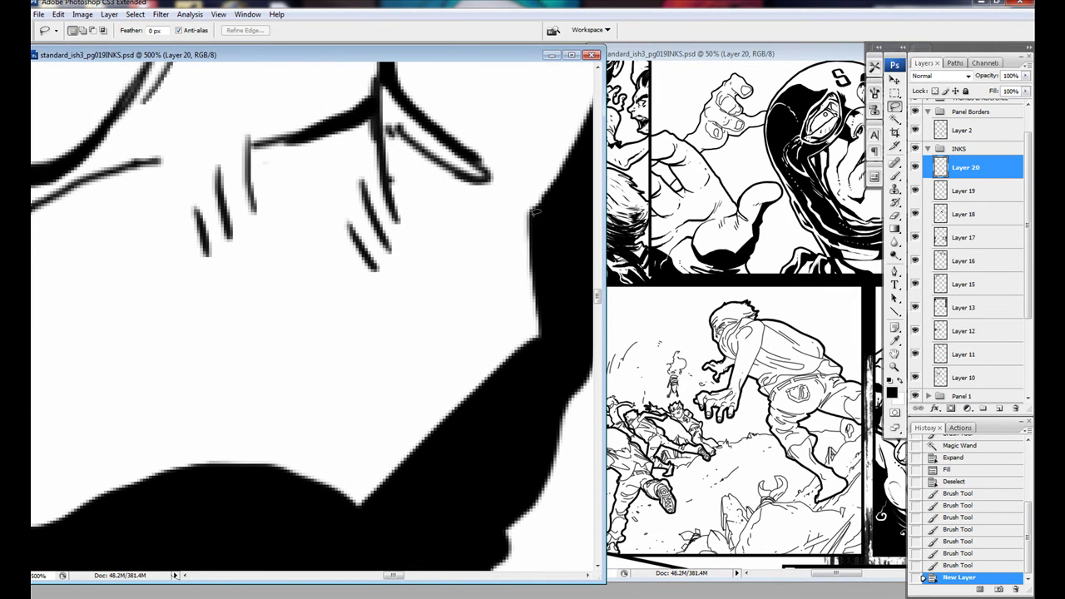
drag(549, 344, 545, 348)
key(b)
drag(283, 465, 533, 233)
drag(274, 479, 536, 249)
drag(292, 449, 516, 241)
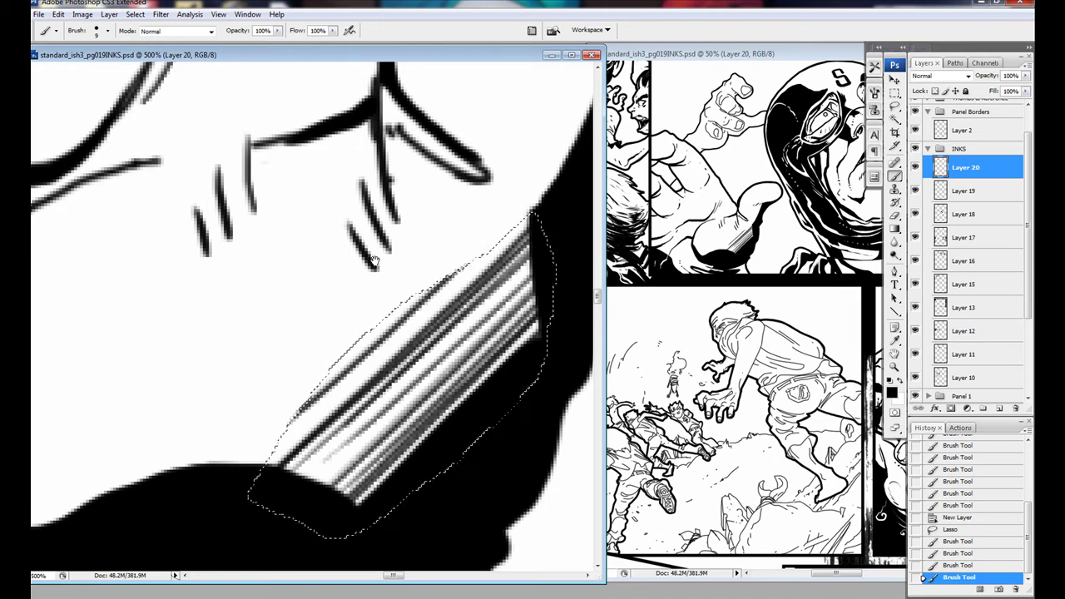
key(ctrl+d)
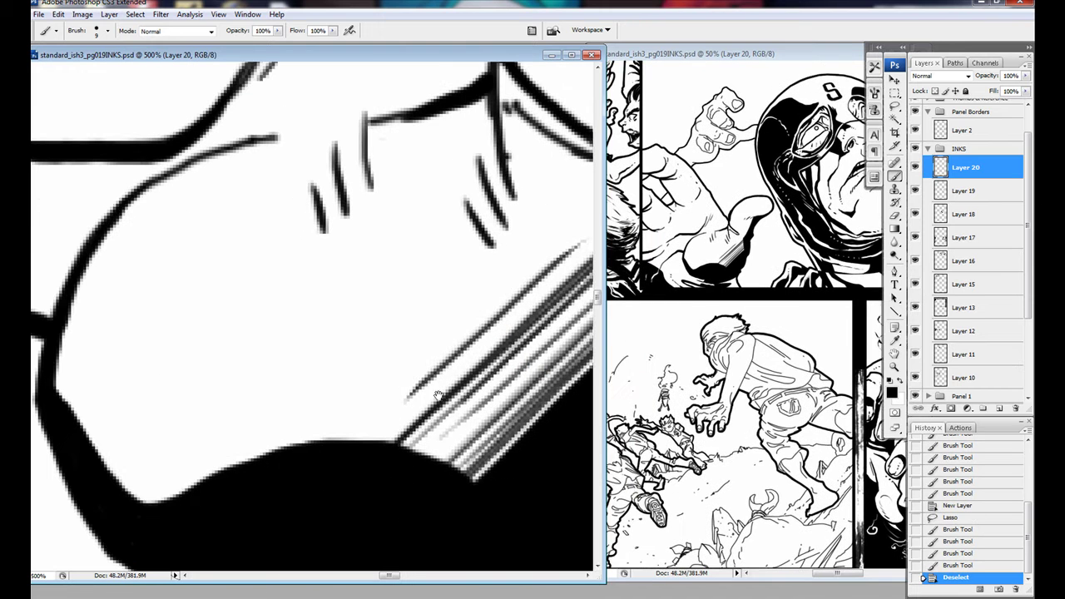
Try crossing hatch strokes over the hatched area, then step back to remove them.
drag(306, 306, 507, 471)
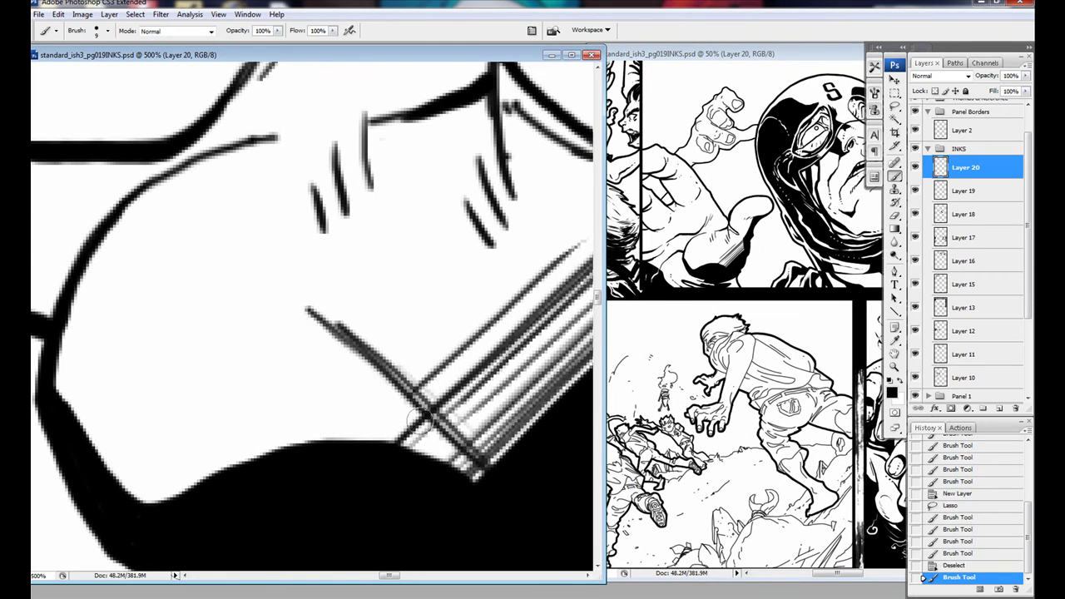
drag(238, 298, 478, 481)
drag(234, 326, 376, 462)
key(ctrl+alt+z)
key(ctrl+alt+z)
key(ctrl+alt+z)
key(ctrl+alt+z)
key(ctrl+alt+z)
key(ctrl+alt+z)
key(ctrl+alt+z)
key(ctrl+alt+z)
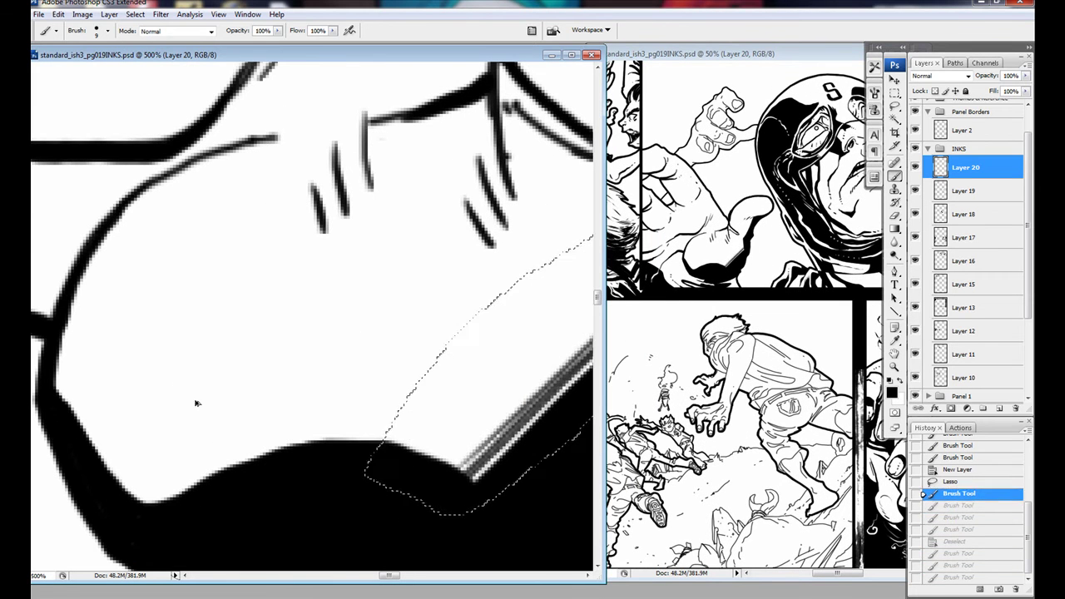
key(ctrl+d)
Paint new hatch strokes, ink dots, and a long ink stroke on the figure.
drag(90, 383, 83, 336)
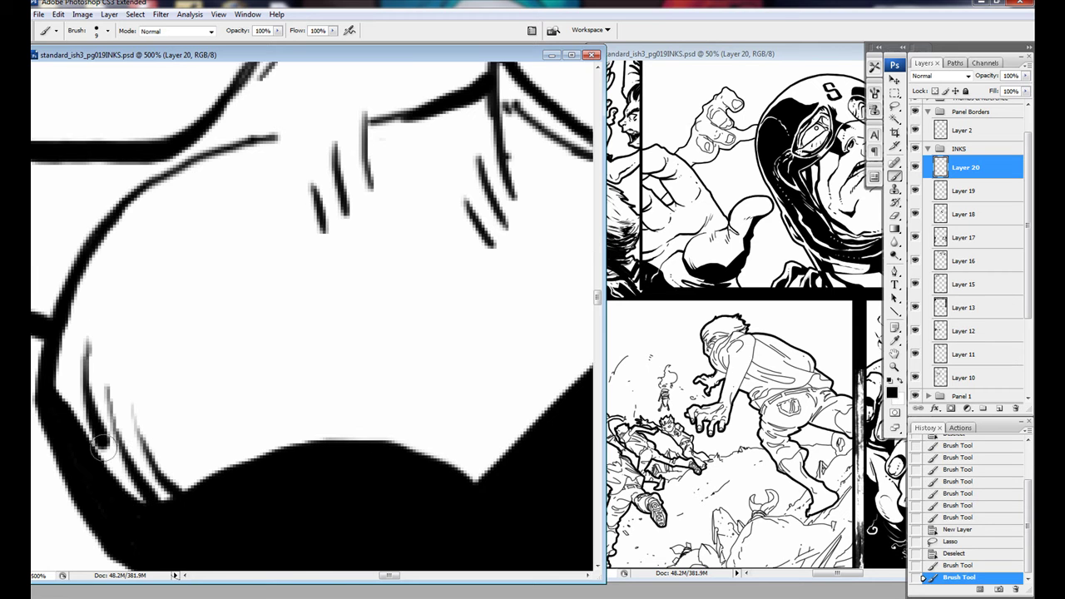
drag(104, 436, 124, 495)
drag(95, 283, 186, 374)
click(173, 444)
click(217, 455)
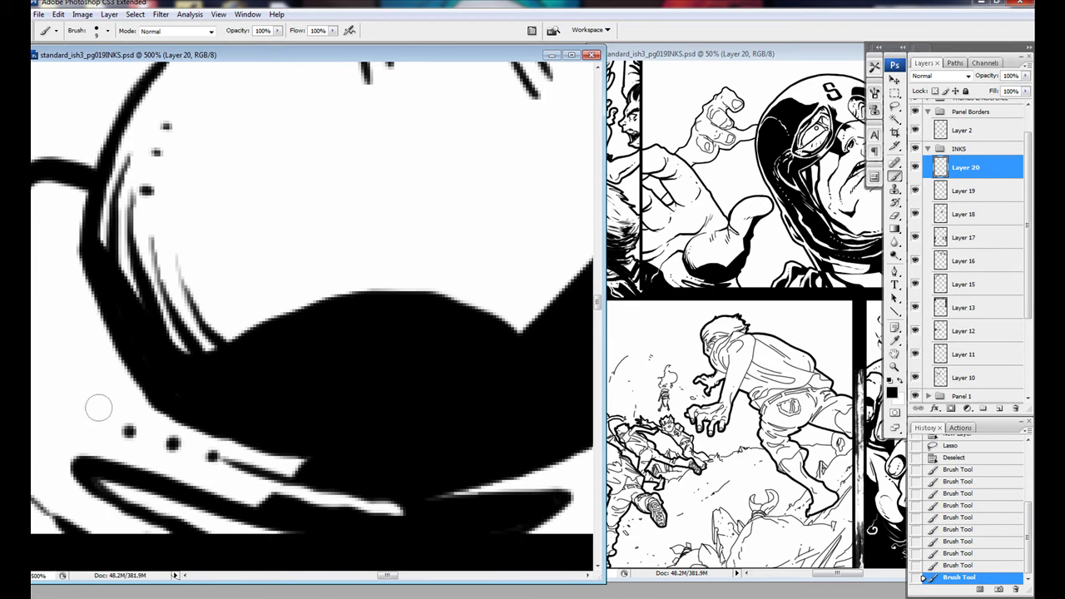
drag(316, 470, 395, 499)
drag(312, 293, 104, 264)
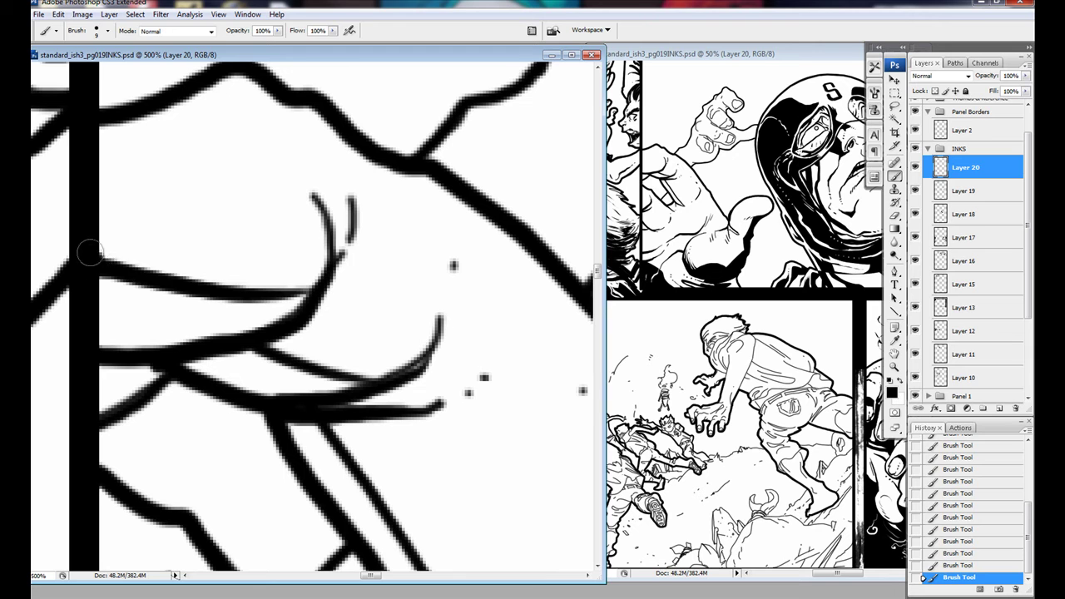
Fill two enclosed regions solid black using Magic Wand with an expanded selection.
key(w)
click(206, 343)
key(shift+F5)
key(ctrl+d)
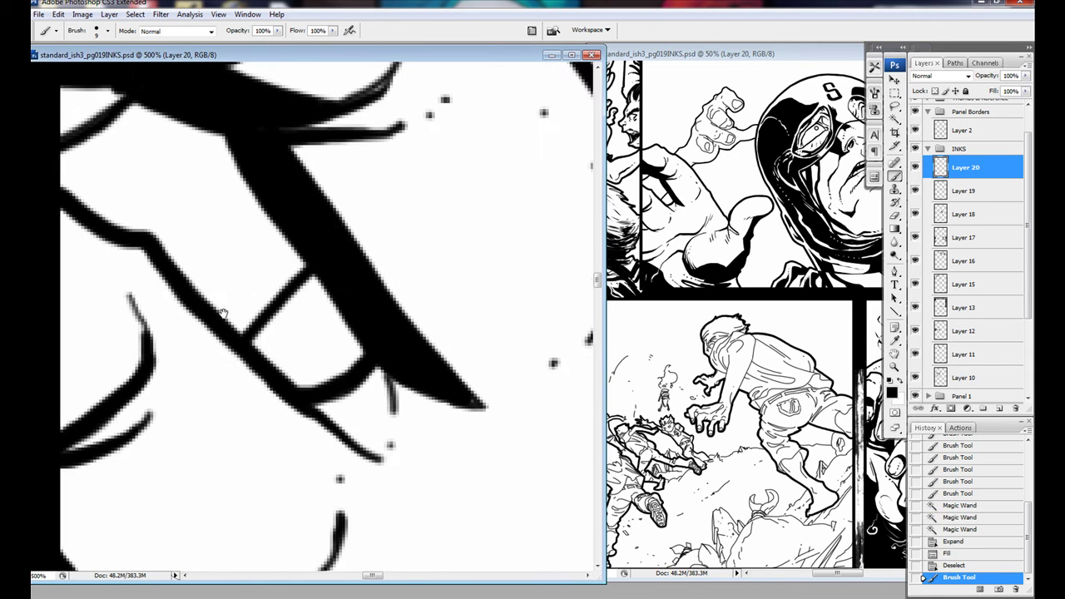
mouse_move(250, 349)
mouse_down()
mouse_move(350, 271)
mouse_move(203, 238)
mouse_move(284, 447)
mouse_move(325, 325)
mouse_move(378, 357)
mouse_move(288, 380)
mouse_up()
key(w)
click(202, 238)
key(shift+F5)
key(ctrl+d)
key(b)
Paint fresh weighted ink strokes on the figure and around the hand.
mouse_move(354, 376)
mouse_down()
mouse_move(259, 401)
mouse_move(279, 225)
mouse_move(480, 466)
mouse_move(281, 340)
mouse_up()
drag(287, 258, 291, 320)
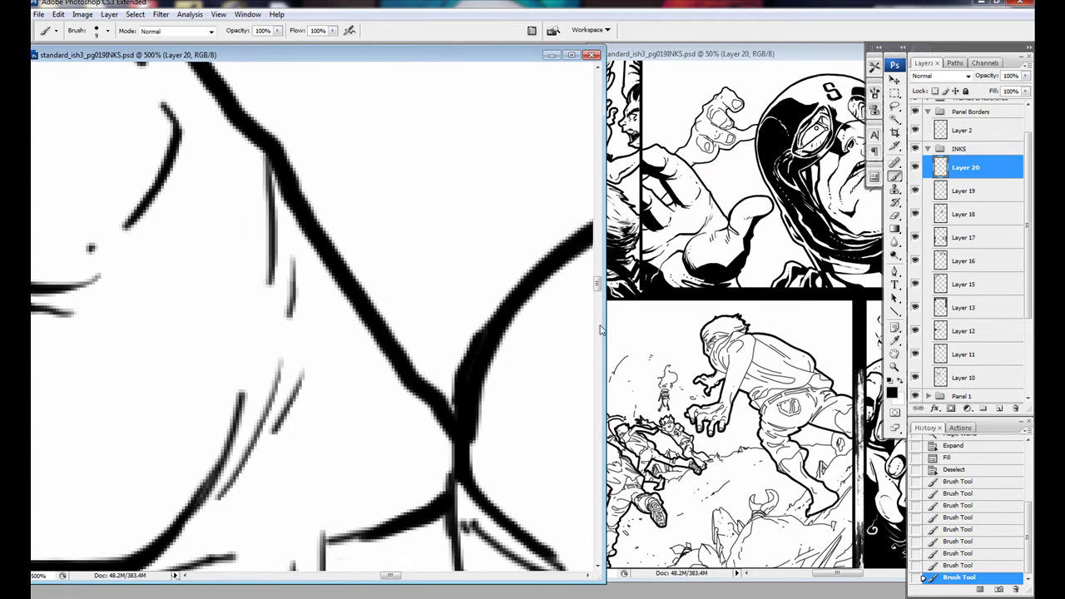
drag(721, 428, 759, 463)
drag(532, 399, 456, 321)
mouse_move(392, 106)
mouse_down()
mouse_move(332, 275)
mouse_move(275, 350)
mouse_up()
Ink the outline strokes along the fingers, redoing the finger stroke after undoing two strokes.
drag(283, 390, 173, 449)
key(ctrl+alt+z)
key(ctrl+alt+z)
mouse_move(294, 426)
mouse_down()
mouse_move(365, 410)
mouse_move(179, 391)
mouse_up()
drag(416, 332, 258, 337)
drag(221, 379, 366, 350)
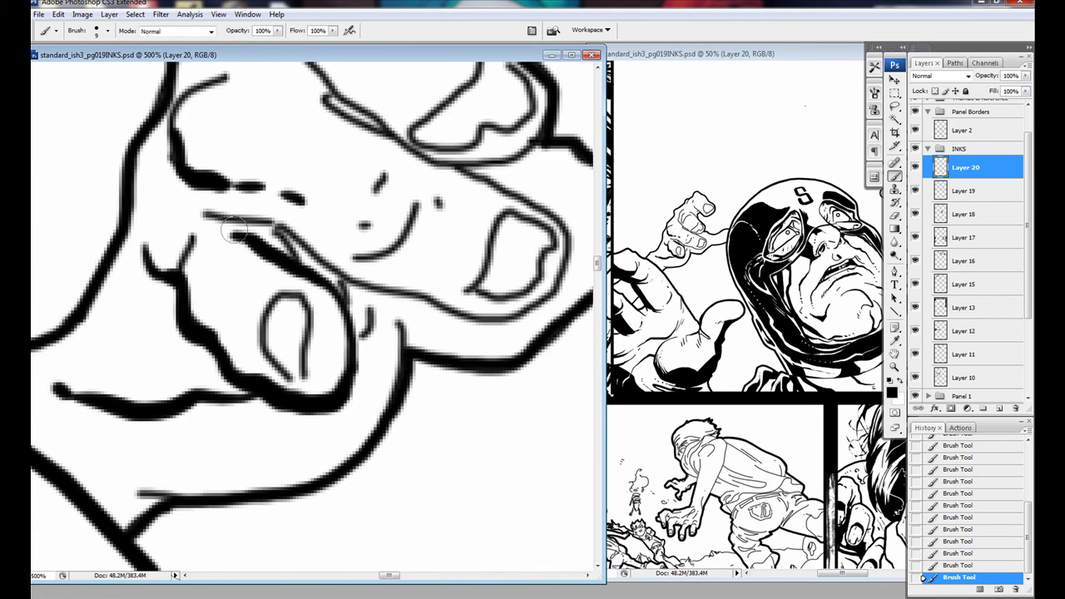
drag(333, 250, 279, 316)
mouse_move(125, 274)
mouse_down()
mouse_move(183, 283)
mouse_move(391, 391)
mouse_up()
drag(317, 283, 475, 208)
Outline the fingertip edge and ink loops around the two fingernails.
drag(229, 120, 292, 295)
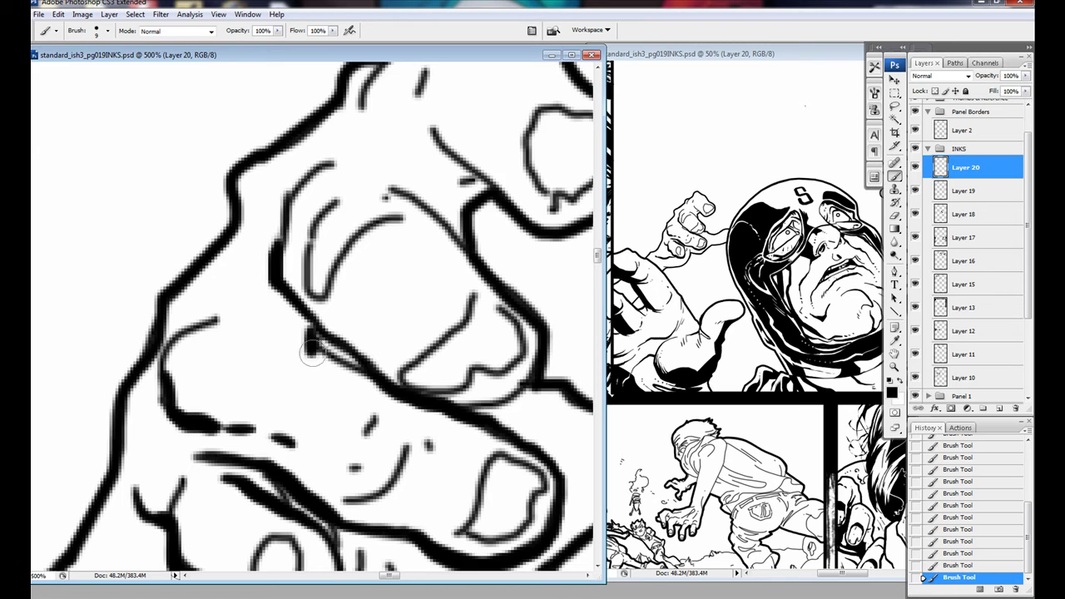
drag(312, 354, 196, 470)
drag(233, 287, 333, 341)
mouse_move(274, 208)
mouse_down()
mouse_move(397, 296)
mouse_move(504, 249)
mouse_up()
drag(346, 407, 429, 299)
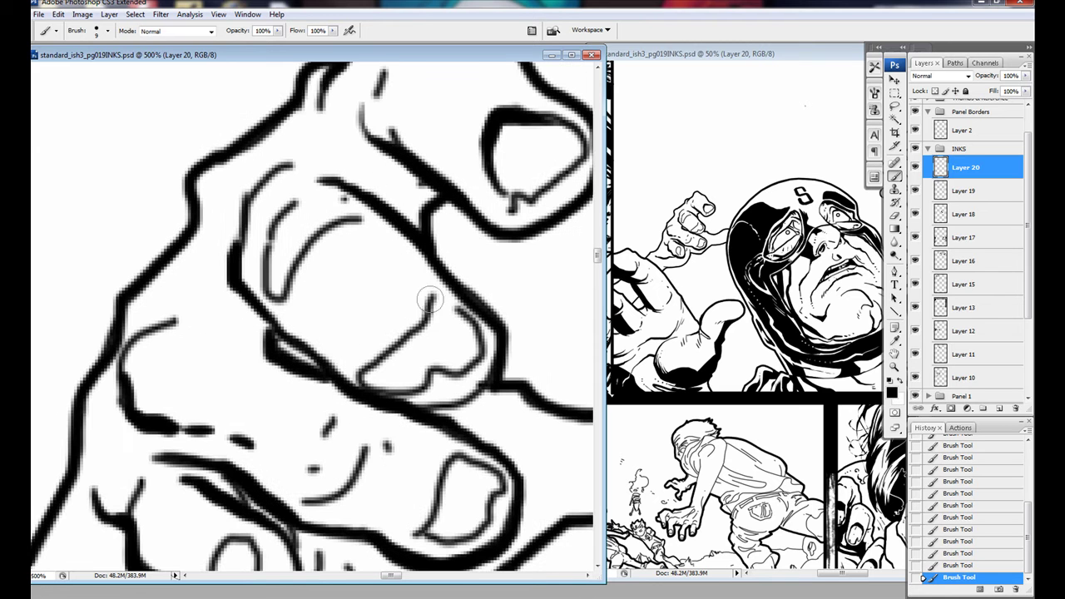
drag(396, 383, 462, 316)
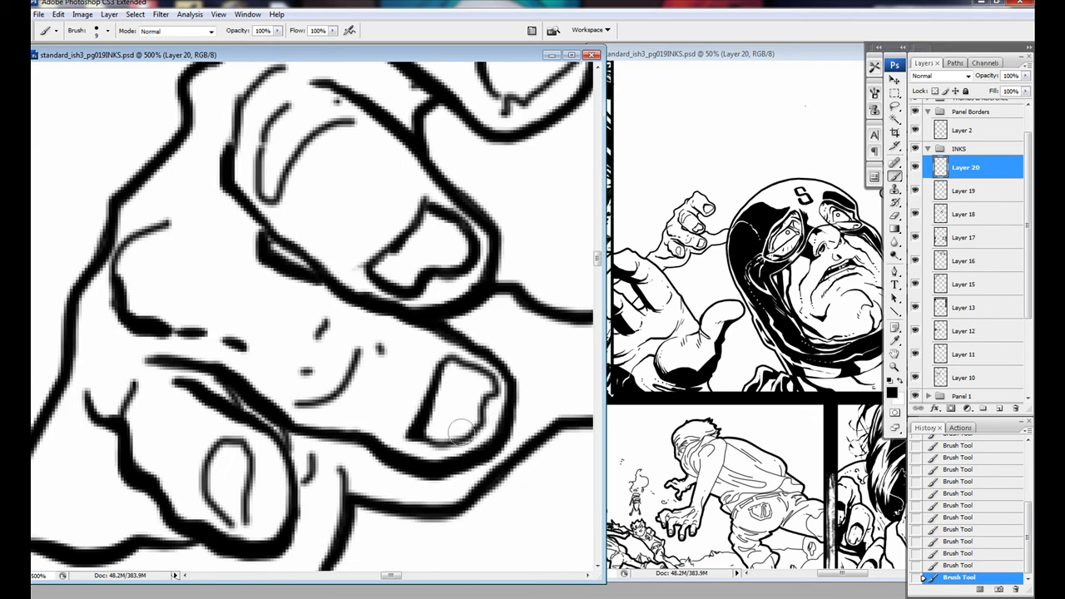
drag(287, 370, 326, 385)
Erase a stray mark on the hand with the Eraser.
scroll(205, 252, down, 3)
scroll(205, 251, up, 1)
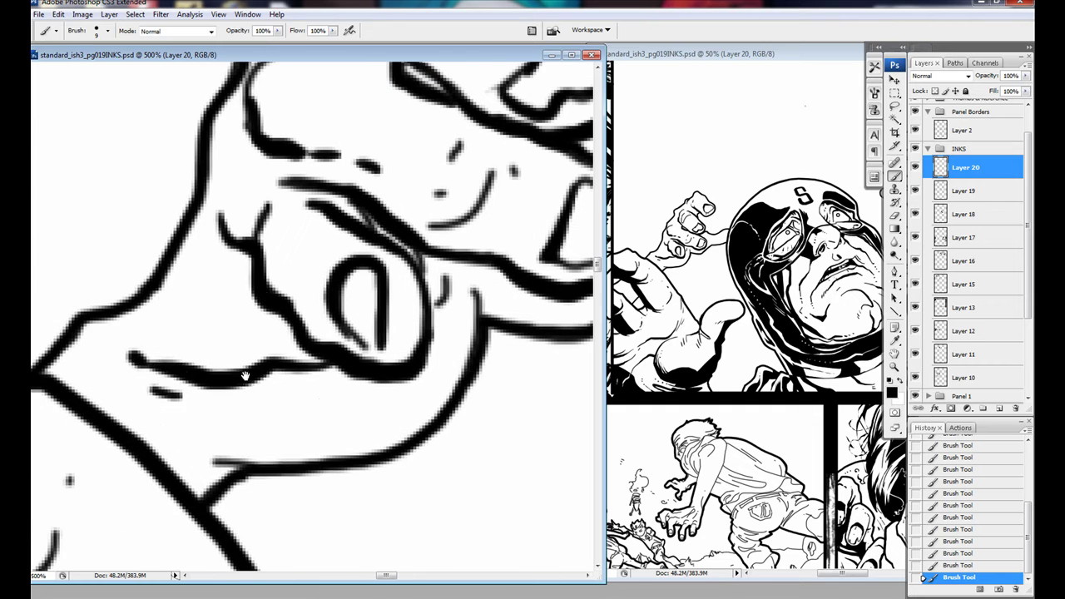
scroll(206, 251, left, 1)
key(e)
click(231, 375)
Ink long thin lines into the two gaps in the hand outline.
scroll(296, 178, up, 2)
scroll(295, 178, left, 2)
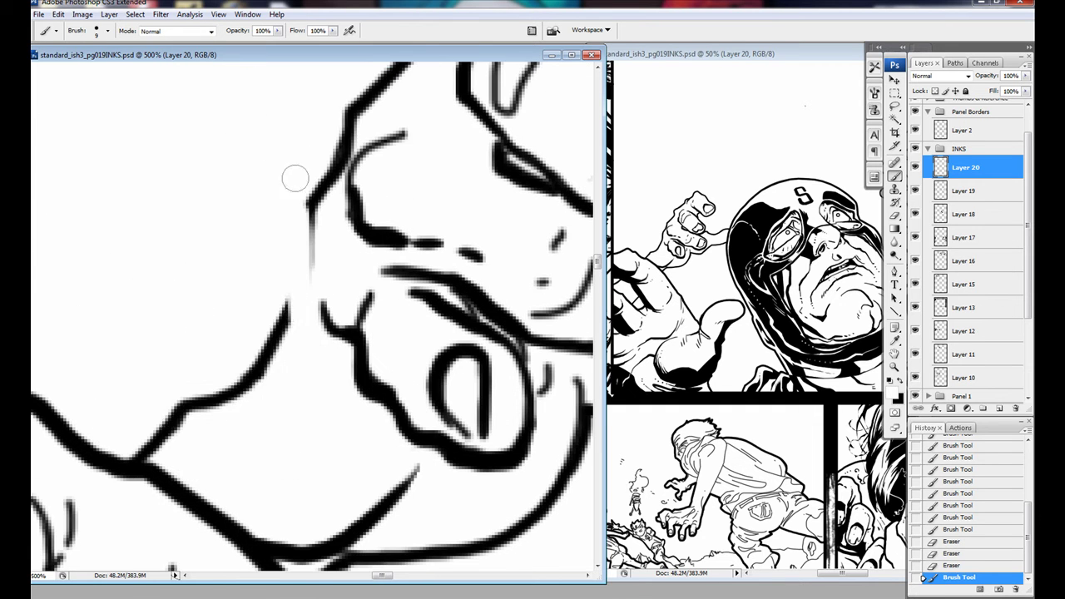
scroll(353, 172, left, 2)
drag(391, 143, 190, 452)
scroll(166, 508, down, 3)
scroll(166, 509, left, 1)
drag(326, 154, 248, 316)
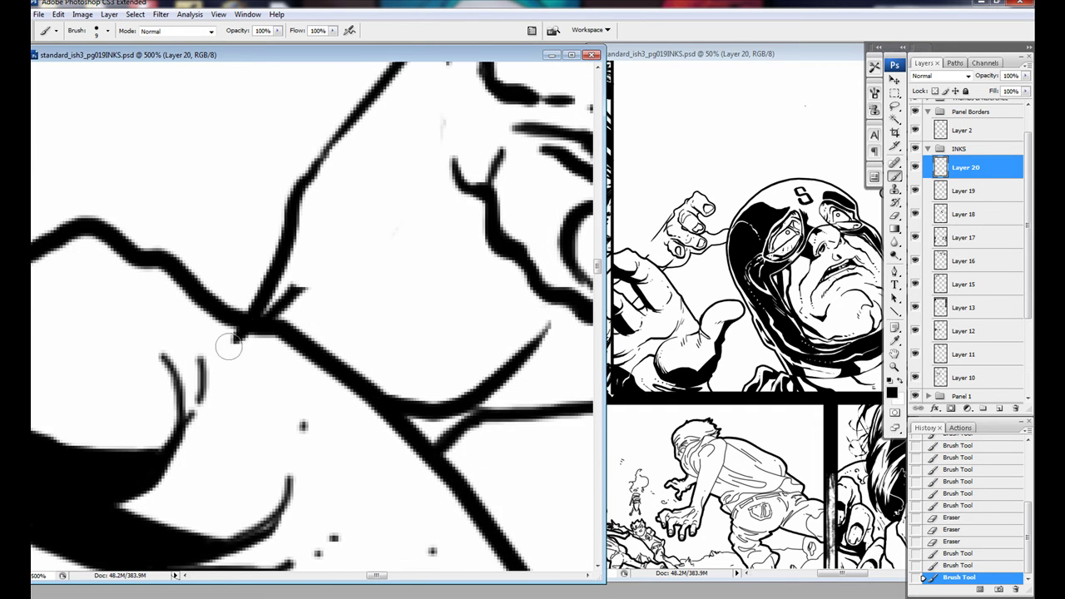
scroll(345, 259, up, 1)
scroll(345, 259, right, 3)
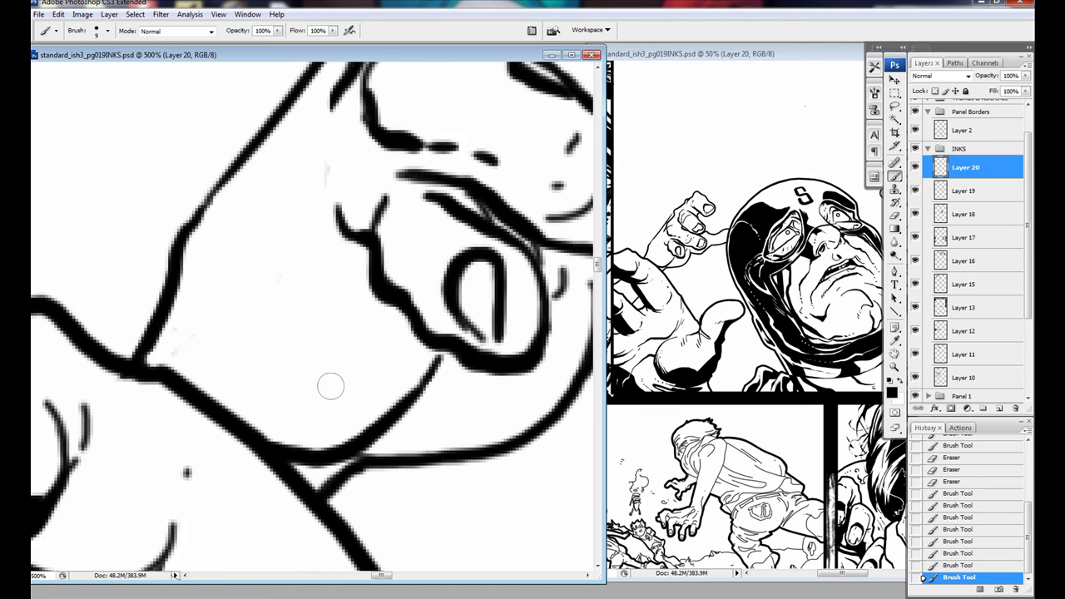
scroll(310, 286, up, 1)
scroll(310, 286, right, 2)
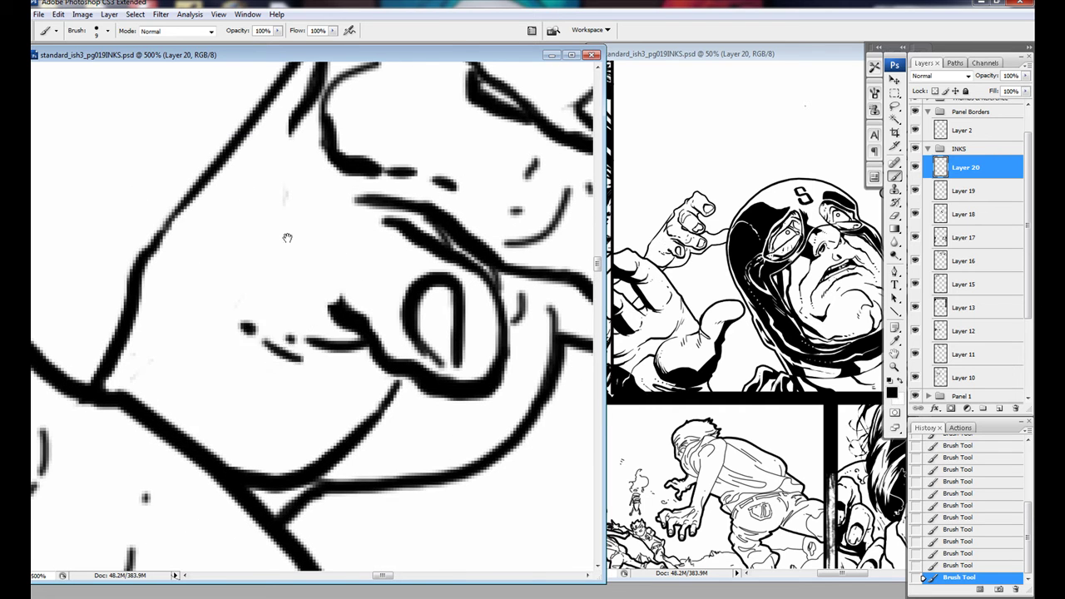
scroll(287, 238, up, 2)
scroll(287, 238, right, 1)
Add several short dark ink strokes to finish the hand.
drag(68, 495, 167, 433)
scroll(167, 433, down, 3)
scroll(166, 432, right, 2)
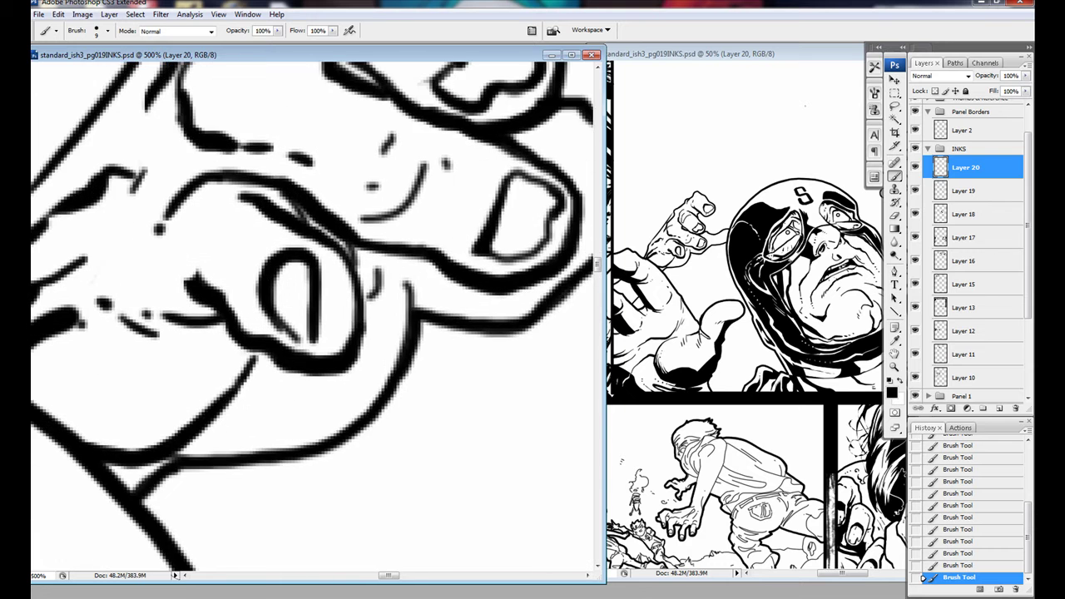
scroll(288, 400, up, 4)
scroll(286, 369, right, 7)
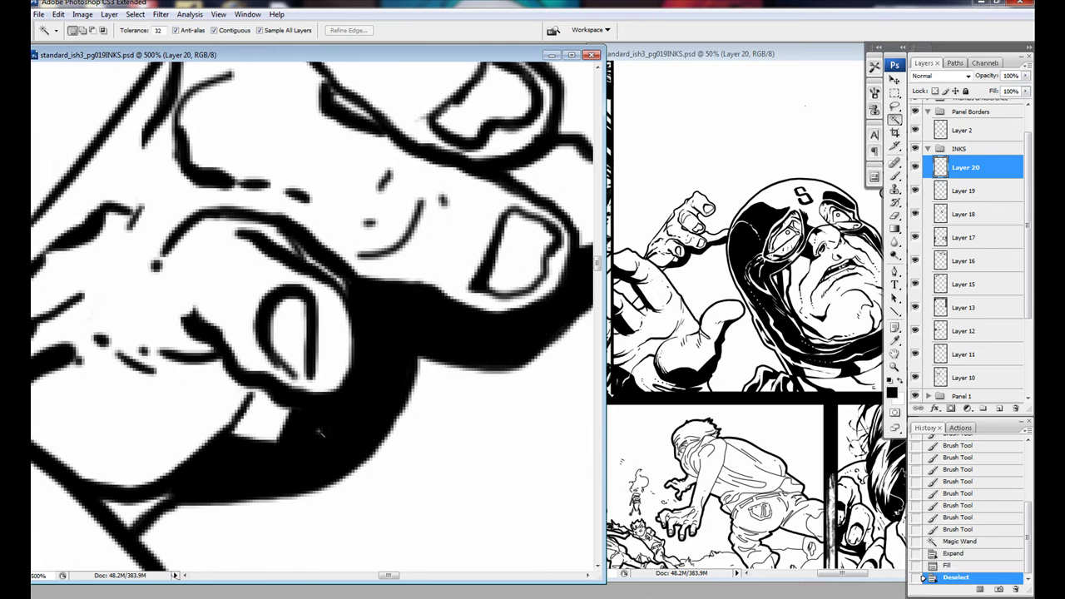
scroll(137, 519, down, 3)
drag(395, 478, 424, 452)
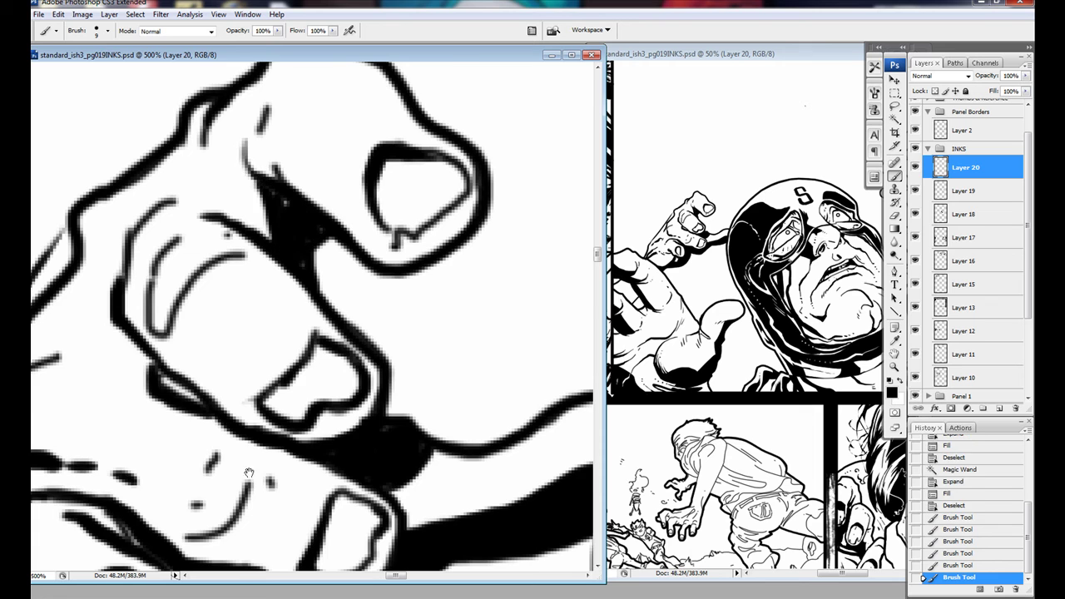
drag(248, 472, 413, 317)
drag(326, 397, 358, 343)
mouse_move(358, 343)
mouse_down()
mouse_move(261, 195)
mouse_move(162, 242)
mouse_move(268, 239)
mouse_move(300, 208)
mouse_move(333, 250)
mouse_move(506, 285)
mouse_up()
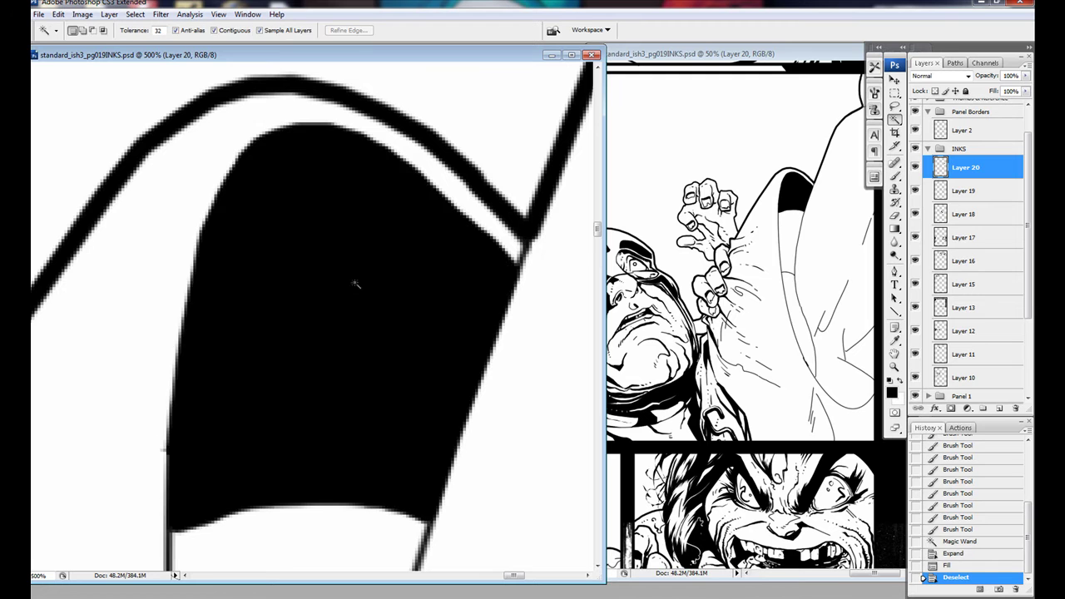
Brush small ink dabs and diagonal strokes along the sleeve edge and black area.
key(b)
mouse_move(355, 284)
mouse_down()
mouse_move(269, 475)
mouse_move(285, 336)
mouse_move(340, 362)
mouse_up()
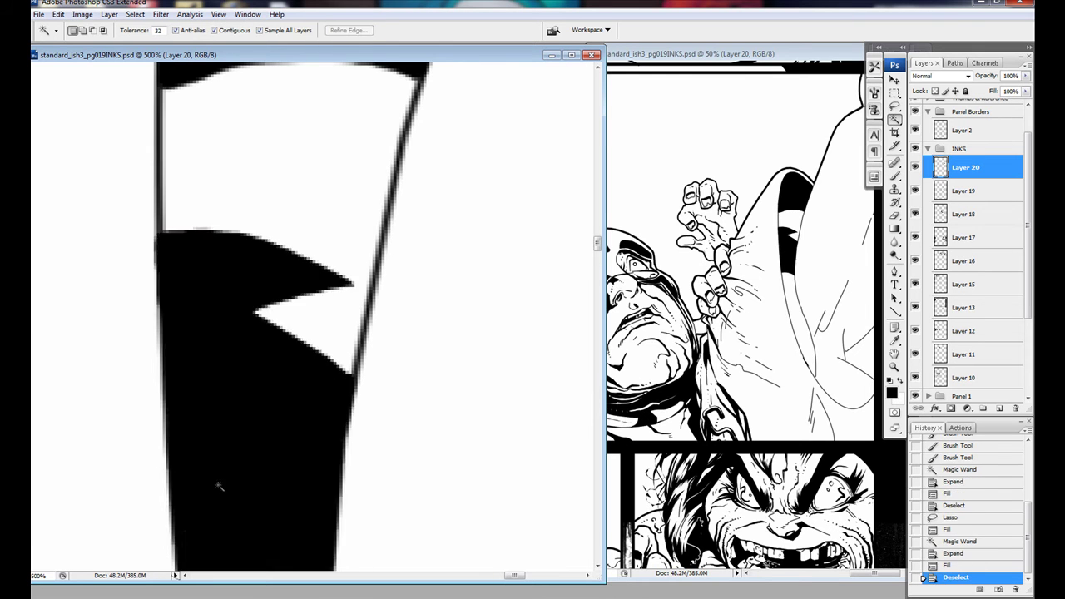
key(b)
drag(240, 381, 243, 393)
drag(260, 398, 263, 413)
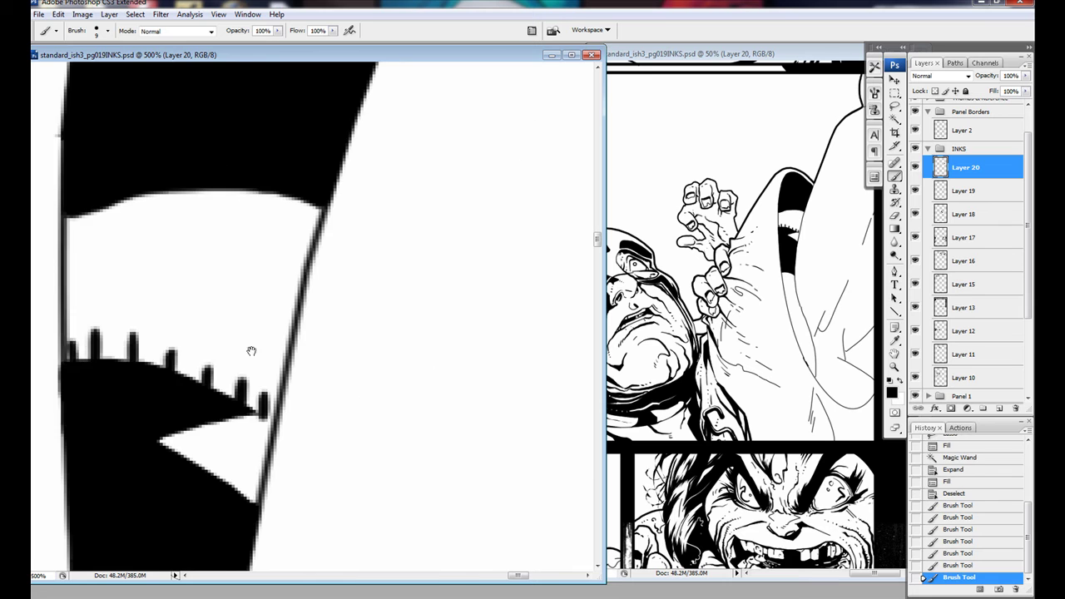
drag(252, 351, 411, 379)
drag(284, 237, 243, 301)
drag(430, 496, 361, 441)
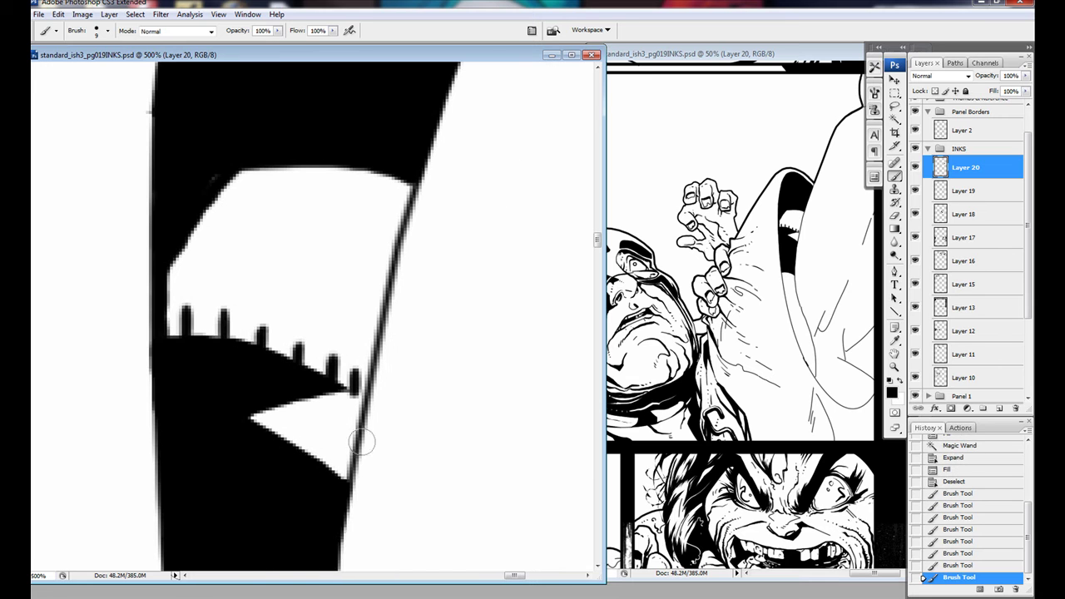
drag(396, 242, 420, 167)
mouse_move(420, 166)
mouse_down()
mouse_move(312, 357)
mouse_move(348, 260)
mouse_up()
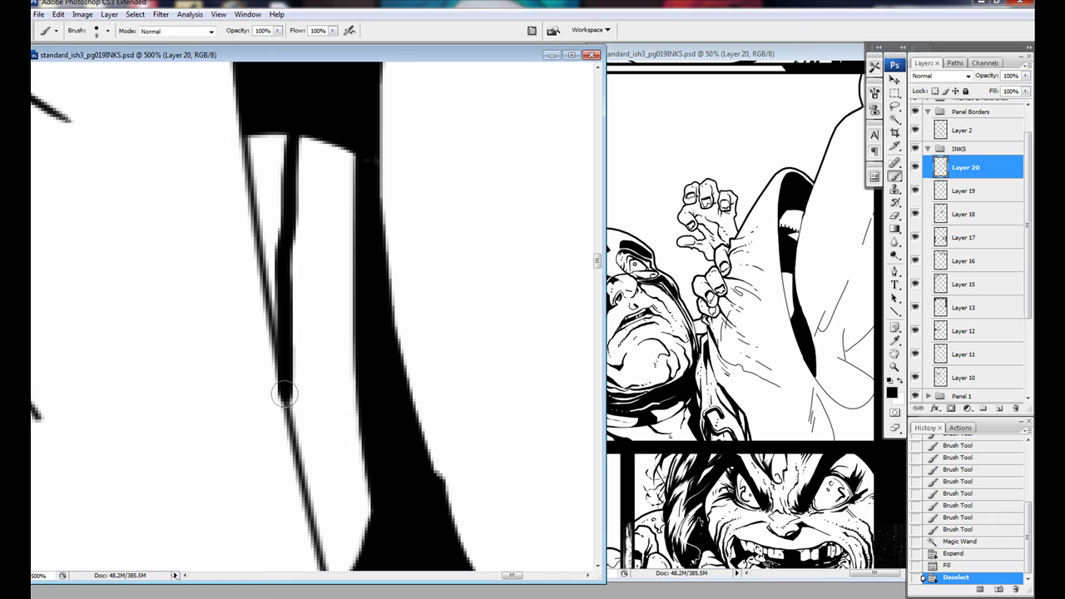
drag(287, 142, 265, 221)
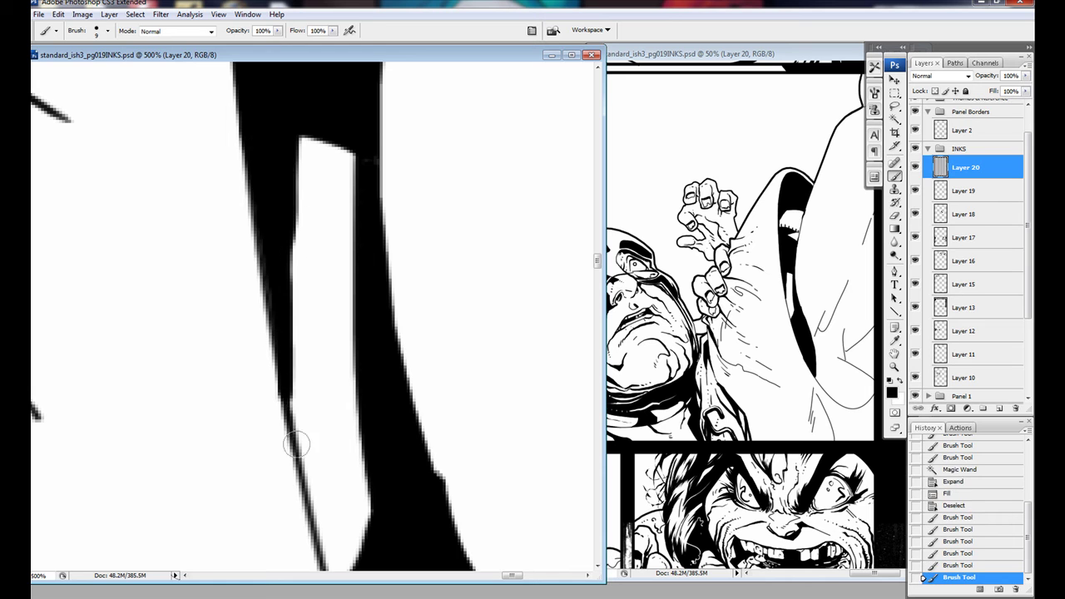
Lasso a costume shadow shape, fill it black, then ink long strokes beside it.
key(l)
mouse_move(137, 404)
mouse_down()
mouse_move(385, 526)
mouse_move(276, 138)
mouse_up()
key(alt+BackSpace)
drag(428, 408, 292, 374)
drag(481, 389, 262, 291)
key(alt+BackSpace)
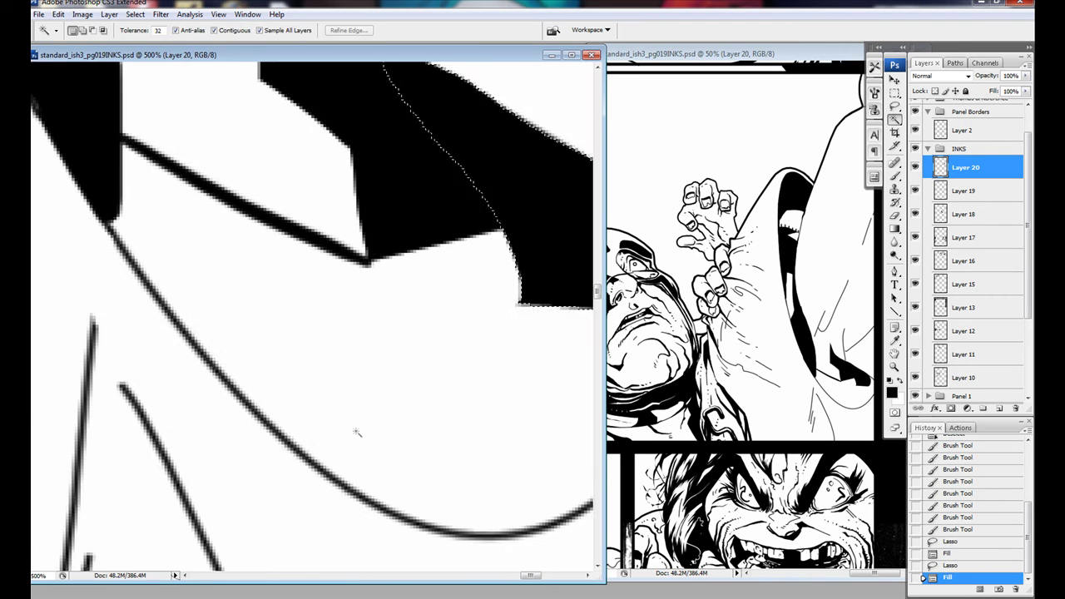
key(ctrl+d)
key(b)
drag(145, 566, 361, 98)
mouse_move(254, 518)
mouse_down()
mouse_move(345, 161)
mouse_move(244, 238)
mouse_move(388, 200)
mouse_up()
mouse_move(388, 199)
mouse_down()
mouse_move(318, 316)
mouse_move(331, 217)
mouse_up()
drag(189, 246, 153, 310)
Magic Wand a costume region and fill it black, whiten part of it, and ink more strokes.
key(w)
click(225, 321)
key(alt+BackSpace)
key(ctrl+d)
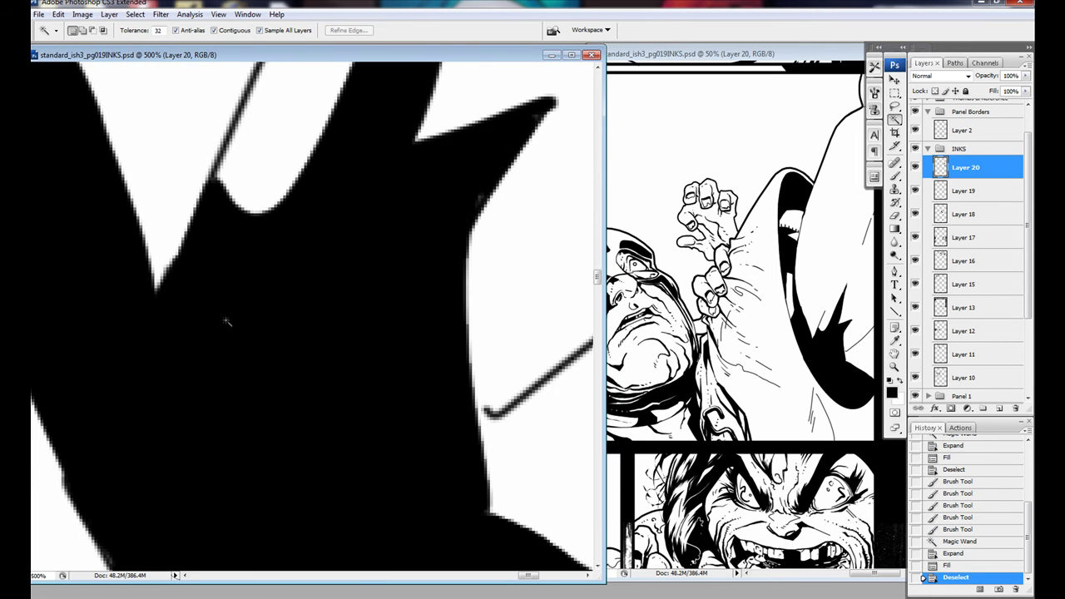
key(ctrl+BackSpace)
mouse_move(329, 236)
mouse_down()
mouse_move(328, 254)
mouse_move(131, 471)
mouse_move(262, 466)
mouse_up()
key(b)
mouse_move(263, 466)
mouse_down()
mouse_move(309, 290)
mouse_move(456, 296)
mouse_up()
mouse_move(167, 316)
mouse_down()
mouse_move(165, 301)
mouse_move(166, 457)
mouse_move(304, 235)
mouse_move(337, 297)
mouse_move(366, 449)
mouse_up()
Fill another costume region solid black with the Magic Wand and brush in more black ink.
key(w)
click(161, 304)
key(alt+BackSpace)
key(ctrl+d)
key(b)
mouse_move(366, 449)
mouse_down()
mouse_move(111, 321)
mouse_move(361, 345)
mouse_move(391, 399)
mouse_up()
mouse_move(391, 400)
mouse_down()
mouse_move(352, 289)
mouse_move(260, 196)
mouse_up()
Switch to a 3 px brush and add fine ink lines and hatching, closing the outline gap.
right_click(260, 196)
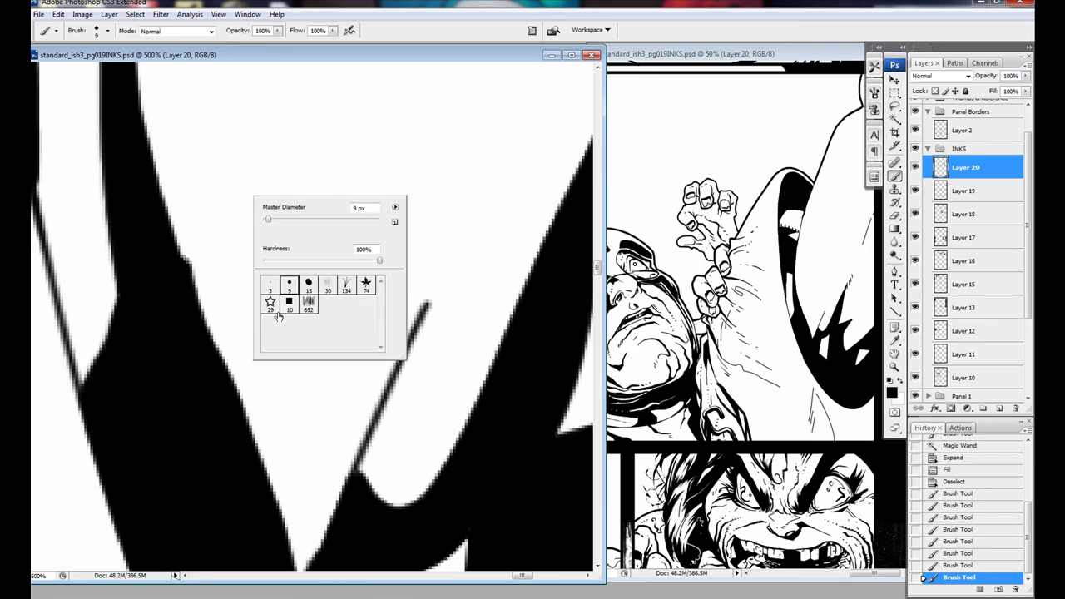
key(Return)
mouse_move(199, 266)
space+mouse_down()
mouse_move(178, 248)
mouse_move(309, 191)
mouse_move(304, 268)
mouse_move(142, 570)
mouse_move(213, 571)
space+mouse_up()
drag(333, 571, 138, 154)
space+drag(124, 108, 192, 109)
drag(216, 571, 188, 485)
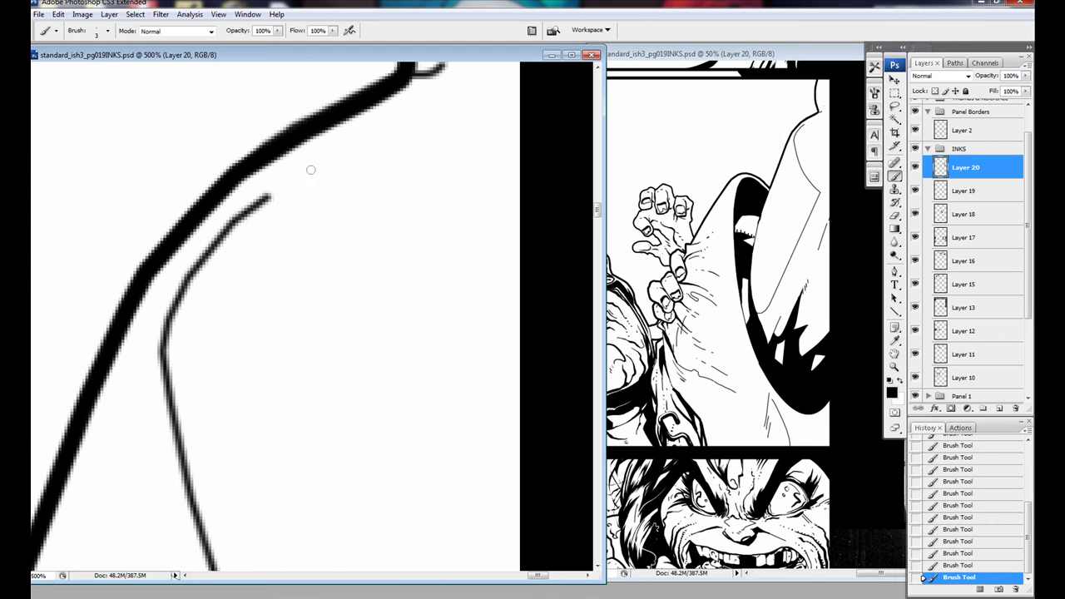
mouse_move(496, 142)
mouse_down()
mouse_move(371, 205)
mouse_move(357, 425)
mouse_move(280, 552)
mouse_up()
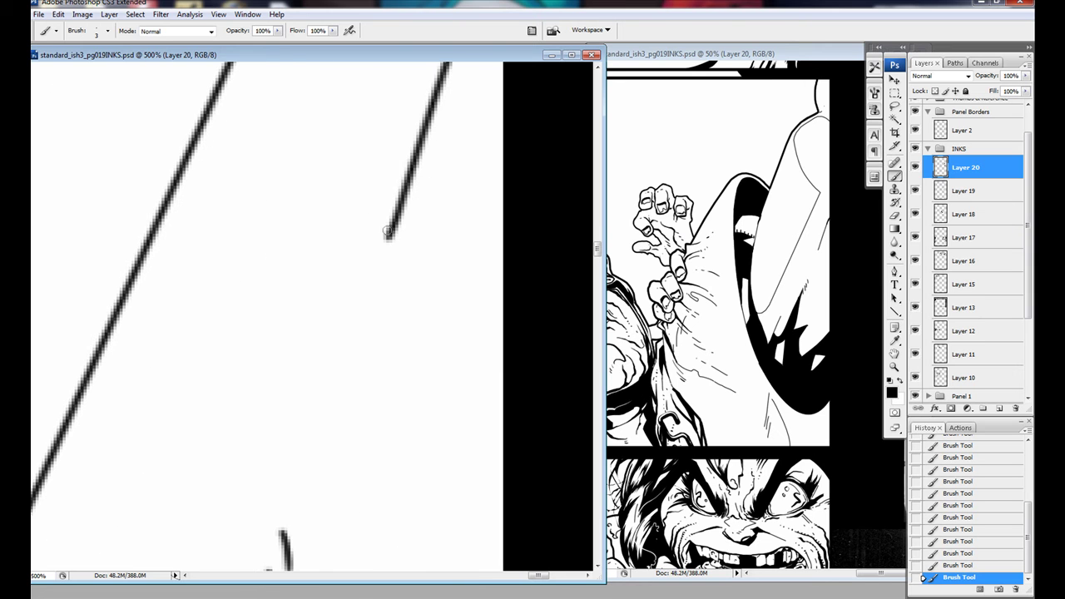
mouse_move(350, 362)
mouse_down()
mouse_move(307, 392)
mouse_move(337, 244)
mouse_move(406, 151)
mouse_up()
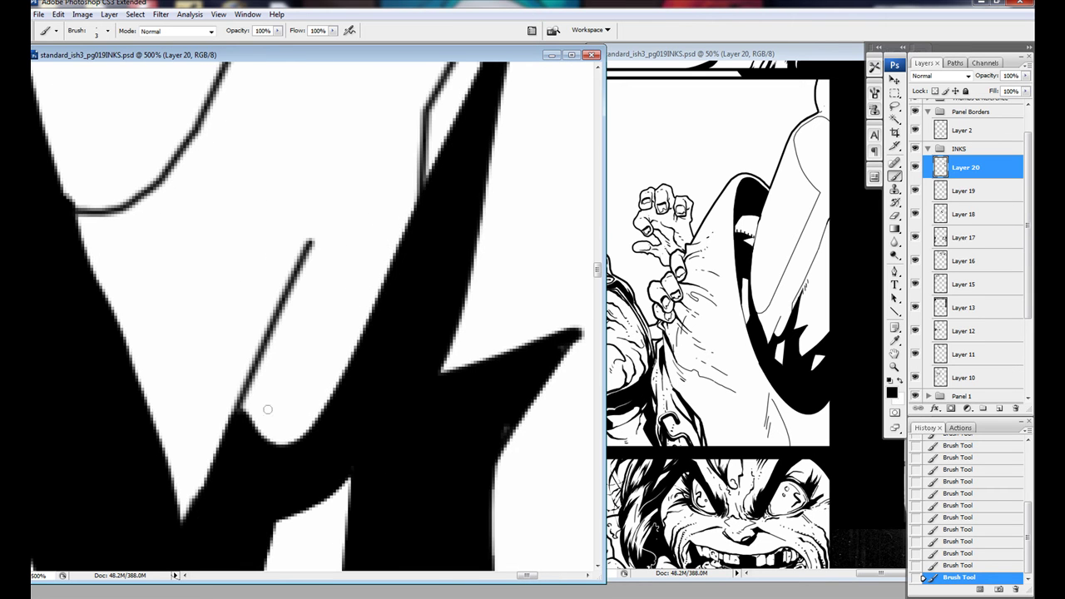
drag(316, 342, 233, 412)
Select the large enclosed white area with the Magic Wand, fill it solid black, and deselect.
key(w)
click(208, 309)
key(shift+F5)
key(Return)
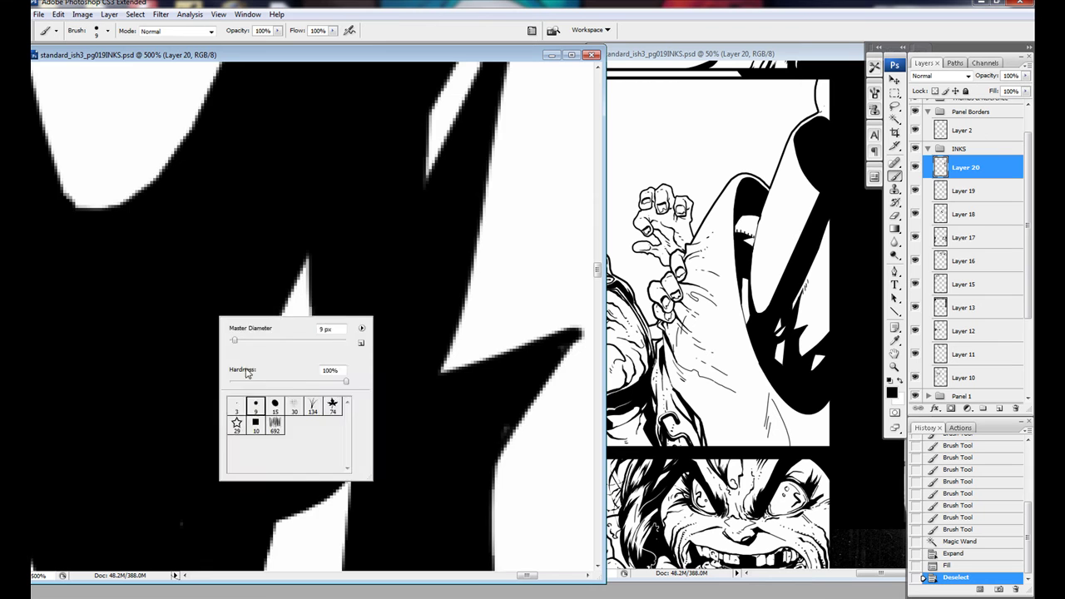
key(ctrl+d)
Ink strokes along the edge and lasso-fill another shadow shape solid black.
mouse_move(269, 174)
space+mouse_down()
mouse_move(148, 419)
mouse_move(225, 482)
space+mouse_up()
drag(200, 241, 142, 499)
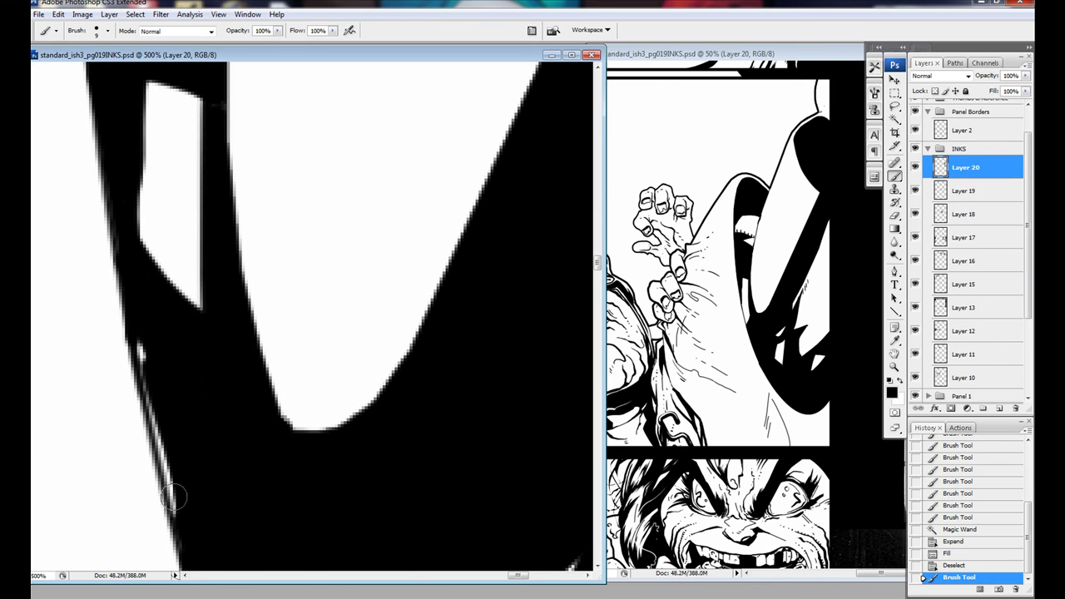
drag(183, 341, 141, 519)
mouse_move(142, 520)
space+mouse_down()
mouse_move(197, 302)
mouse_move(430, 375)
mouse_move(482, 291)
space+mouse_up()
key(l)
mouse_move(488, 102)
mouse_down()
mouse_move(253, 545)
mouse_move(489, 102)
mouse_up()
key(alt+BackSpace)
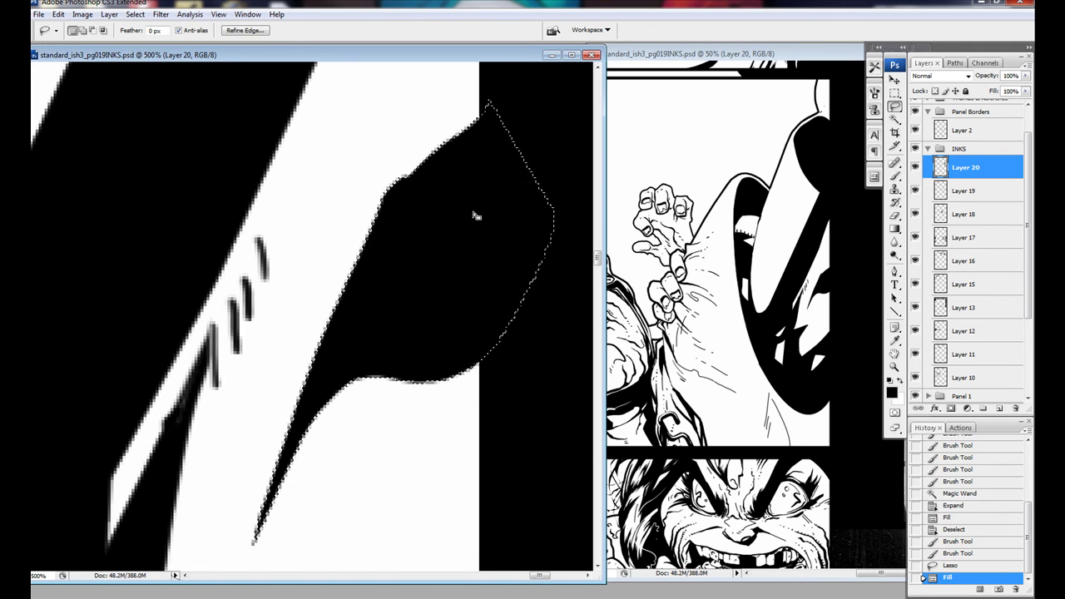
Ink two diagonal fold lines and a short fold stroke on the costume.
space+drag(367, 211, 287, 354)
drag(357, 235, 414, 273)
drag(384, 220, 406, 198)
mouse_move(406, 198)
space+mouse_down()
mouse_move(577, 143)
mouse_move(386, 490)
space+mouse_up()
mouse_move(476, 263)
space+mouse_down()
mouse_move(333, 513)
mouse_move(416, 466)
space+mouse_up()
drag(481, 323, 374, 549)
drag(451, 298, 357, 466)
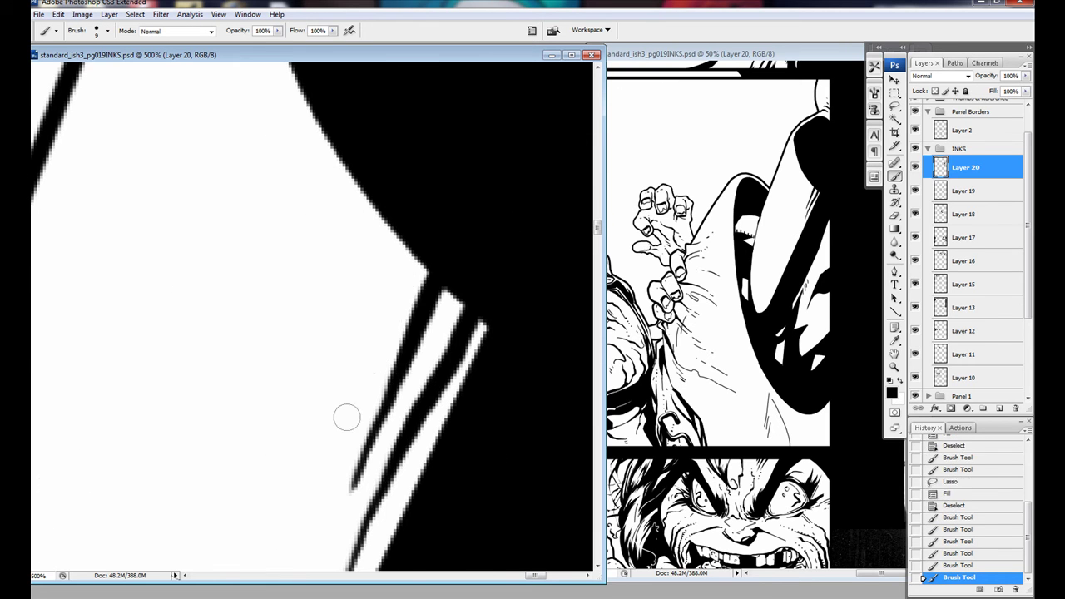
space+drag(359, 213, 366, 275)
mouse_move(333, 366)
mouse_down()
mouse_move(308, 290)
mouse_move(387, 319)
mouse_up()
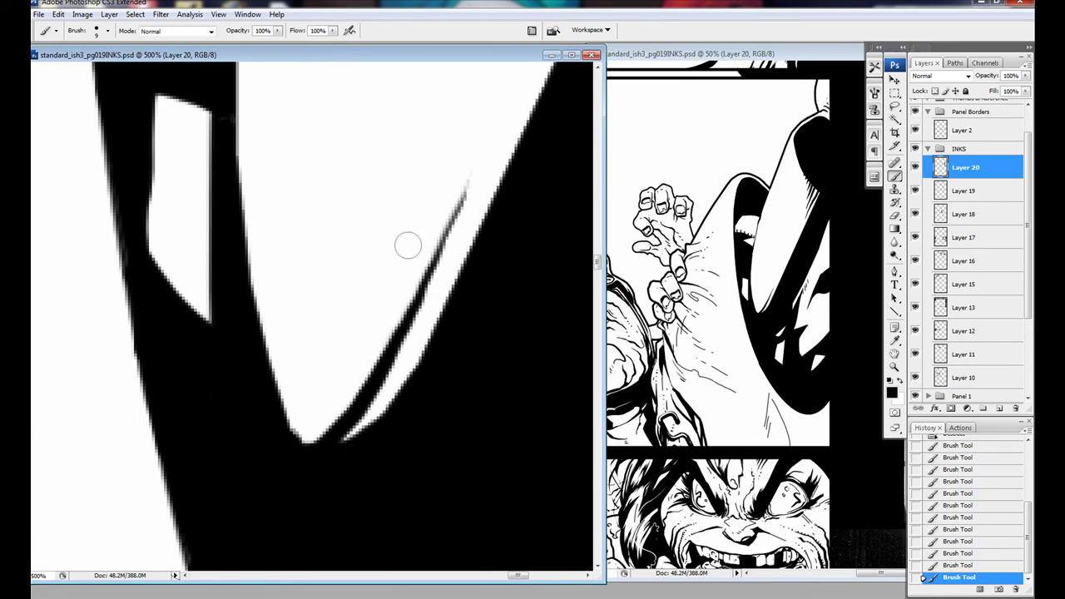
Thicken the diagonal ink line with two heavier brush strokes.
mouse_move(264, 398)
mouse_down()
mouse_move(208, 383)
mouse_move(277, 408)
mouse_up()
drag(319, 243, 309, 422)
right_click(309, 421)
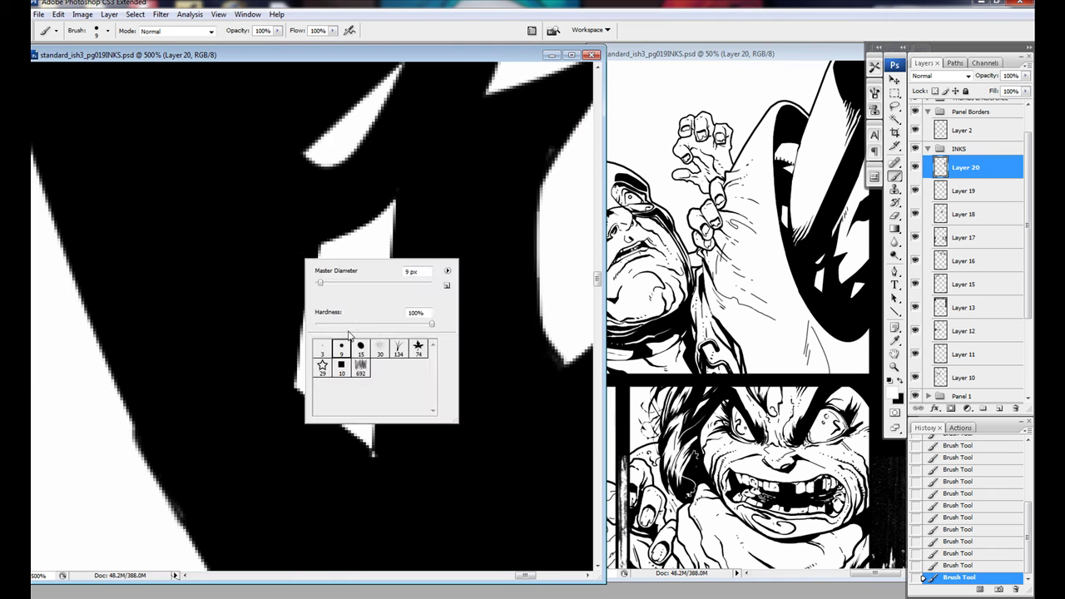
key(Escape)
space+drag(368, 436, 352, 239)
space+drag(508, 279, 537, 321)
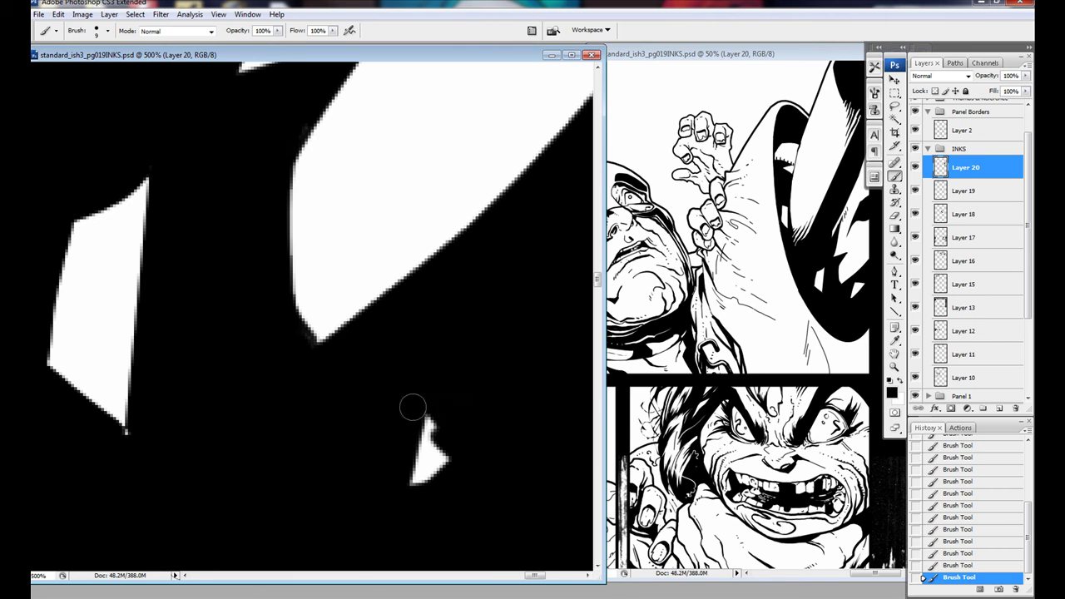
space+drag(138, 439, 286, 290)
drag(216, 91, 391, 524)
drag(274, 192, 416, 524)
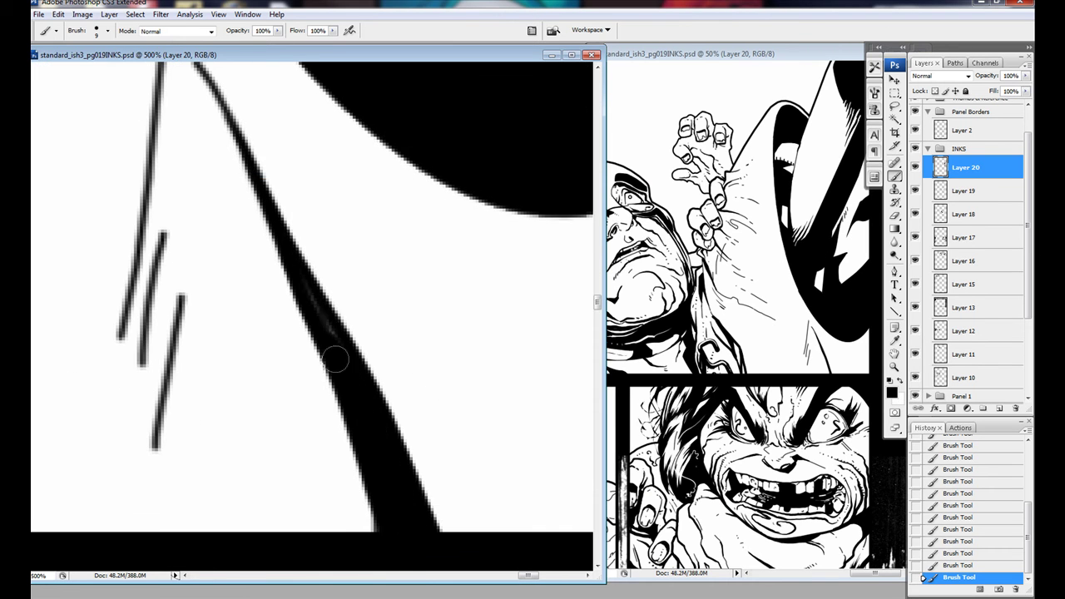
mouse_move(333, 356)
space+mouse_down()
mouse_move(418, 397)
mouse_move(199, 242)
mouse_move(323, 350)
mouse_move(368, 366)
mouse_move(327, 327)
mouse_move(275, 208)
space+mouse_up()
Magic Wand the enclosed area, fill it solid black, and deselect.
key(w)
click(299, 249)
key(alt+BackSpace)
key(ctrl+d)
key(b)
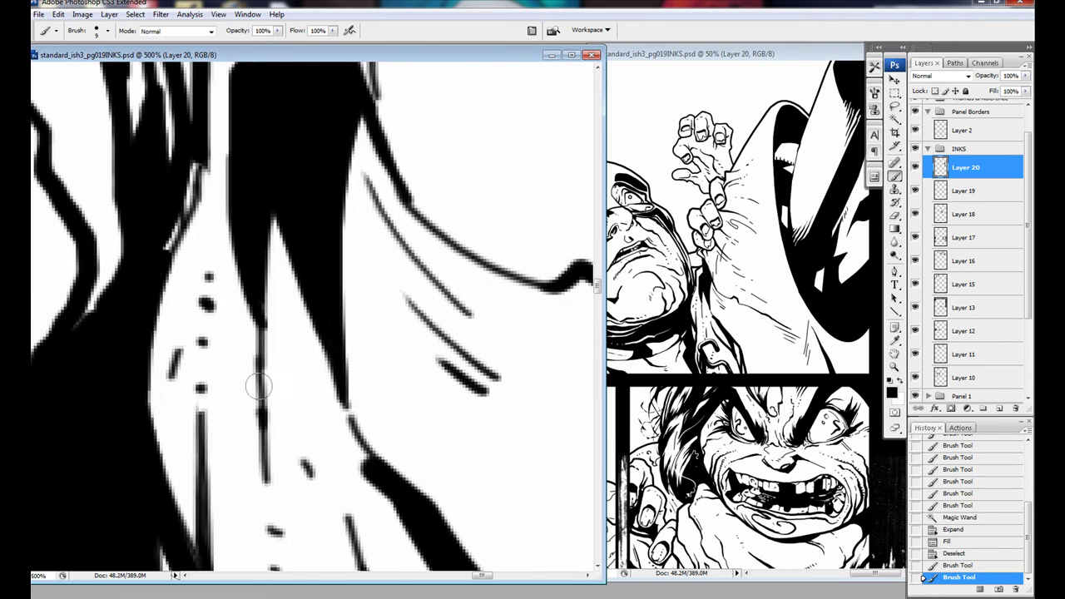
Ink thick weight lines on the fingers and shading strokes beside the knuckles.
drag(249, 258, 291, 407)
mouse_move(250, 250)
space+mouse_down()
mouse_move(290, 430)
mouse_move(286, 263)
mouse_move(374, 391)
space+mouse_up()
drag(375, 391, 371, 299)
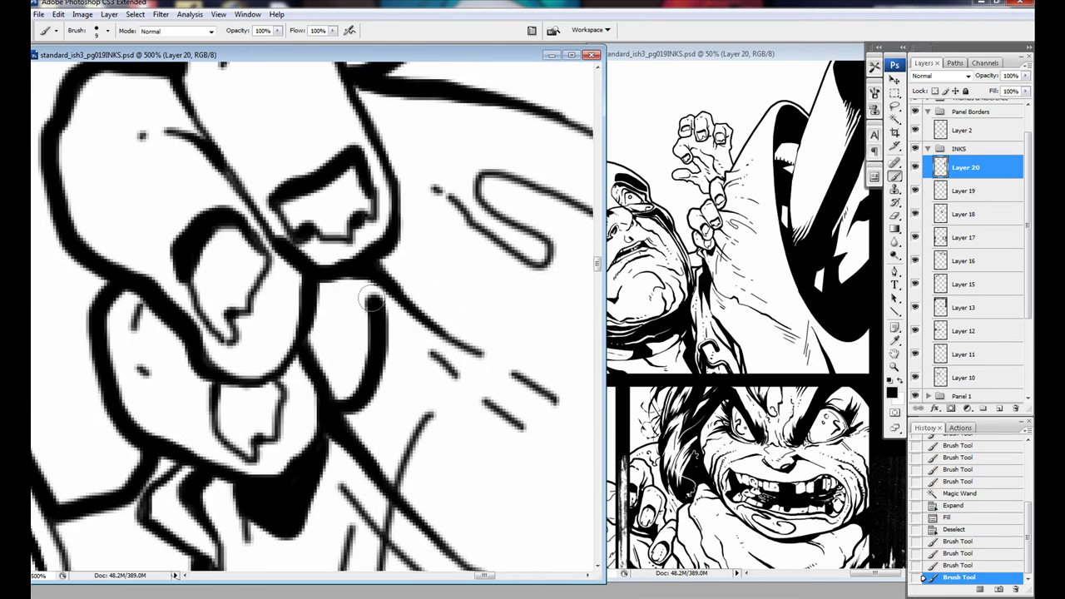
drag(341, 401, 321, 287)
mouse_move(321, 287)
space+mouse_down()
mouse_move(297, 302)
mouse_move(328, 420)
space+mouse_up()
mouse_move(329, 420)
mouse_down()
mouse_move(282, 274)
mouse_move(391, 416)
mouse_up()
drag(391, 416, 299, 184)
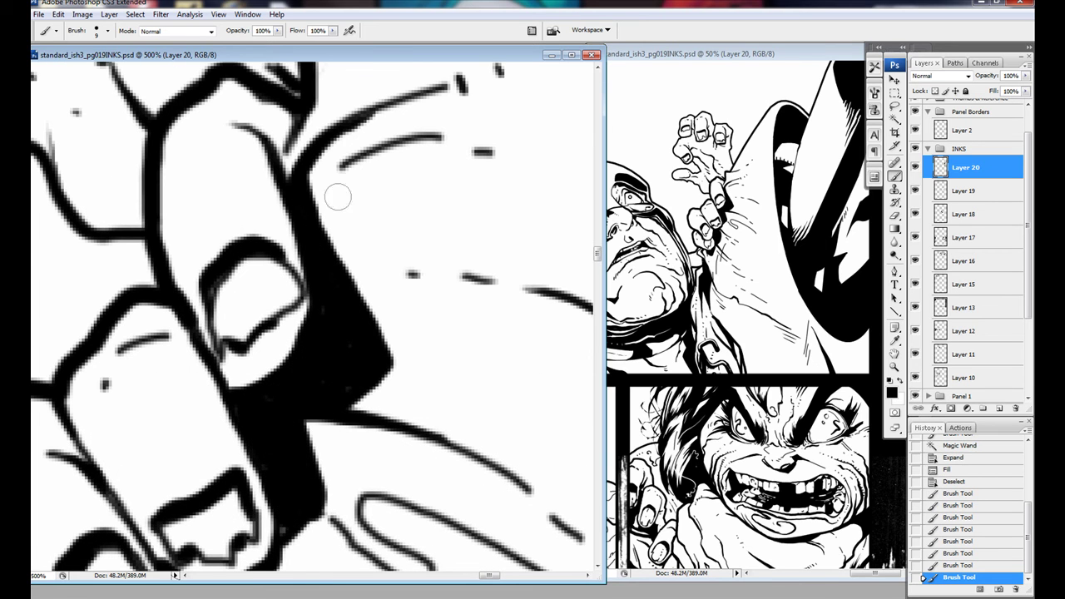
space+drag(281, 289, 357, 297)
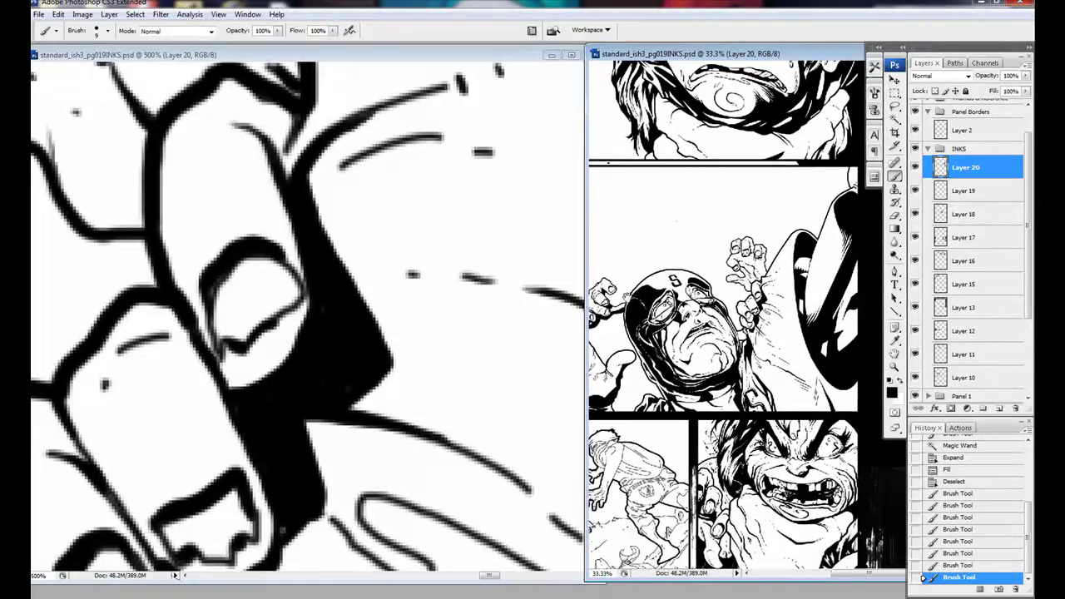
key(ctrl+minus)
key(ctrl+minus)
key(ctrl+minus)
key(ctrl+minus)
key(ctrl+minus)
key(ctrl+minus)
On a new Layer 21, paint a thick 90px rock outline across the panel top.
key(ctrl+shift+alt+n)
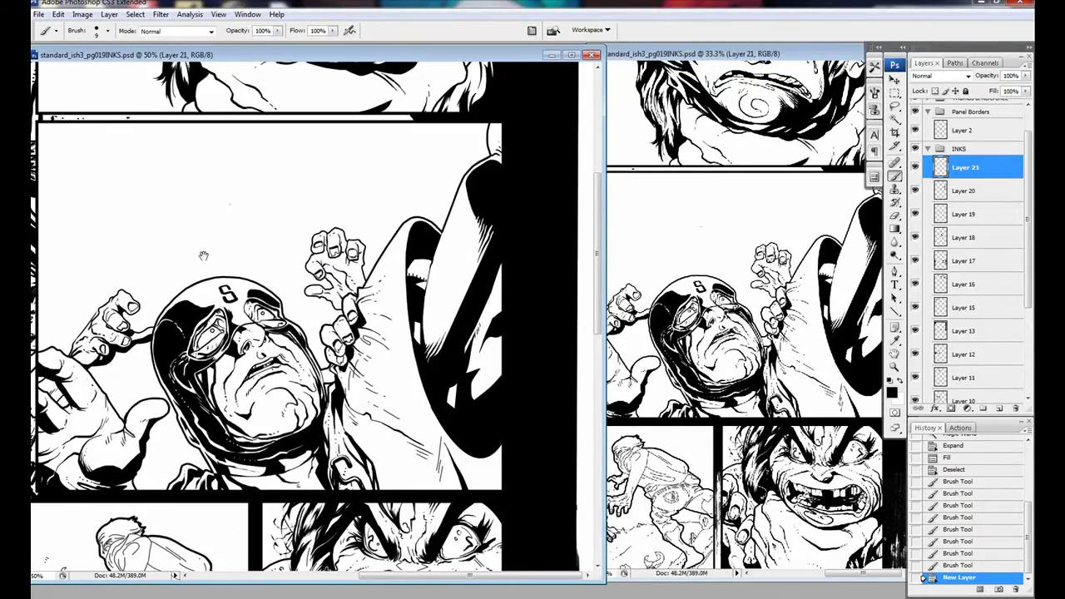
mouse_move(311, 248)
space+mouse_down()
mouse_move(540, 275)
mouse_move(316, 224)
space+mouse_up()
key(bracketright)
key(bracketright)
key(bracketright)
key(bracketright)
key(bracketright)
key(bracketright)
key(bracketright)
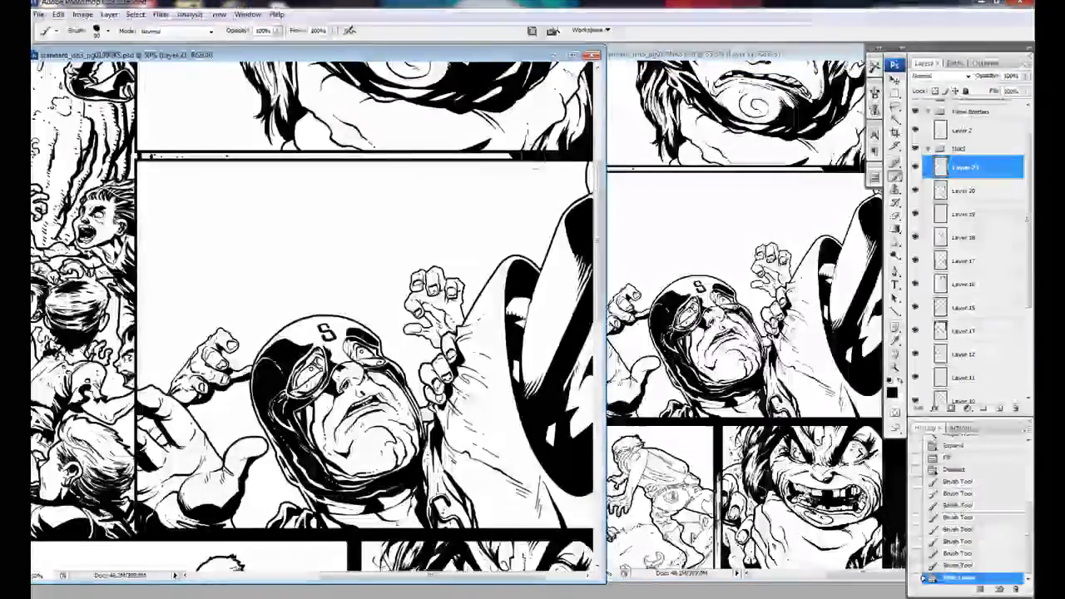
mouse_move(495, 155)
mouse_down()
mouse_move(229, 217)
mouse_move(133, 320)
mouse_up()
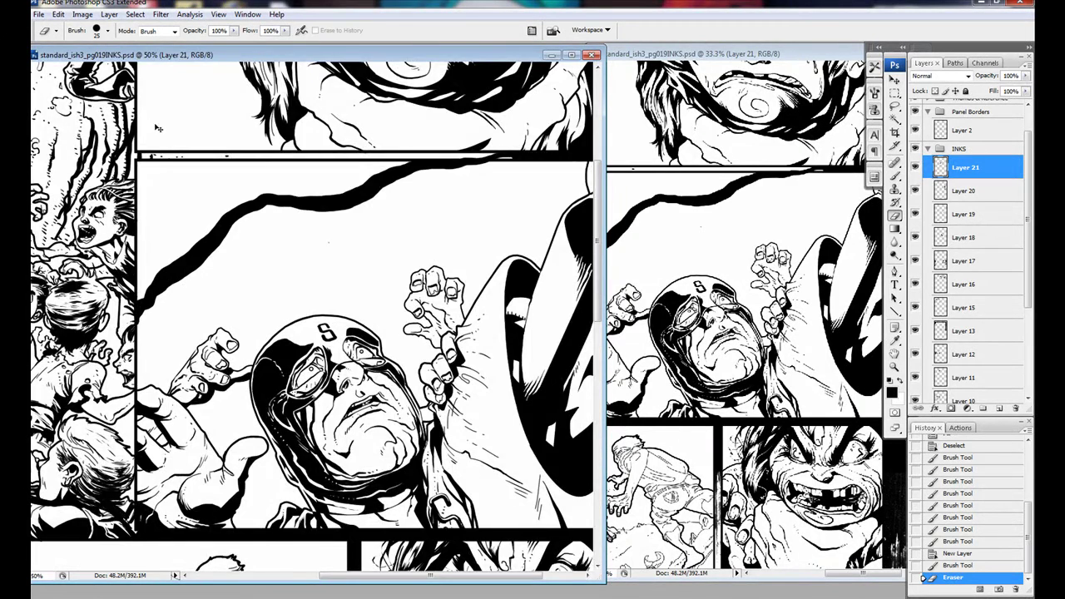
Erase the rock line where it overlaps the panel border.
key(ctrl+plus)
key(ctrl+plus)
drag(530, 328, 351, 305)
scroll(352, 305, up, 2)
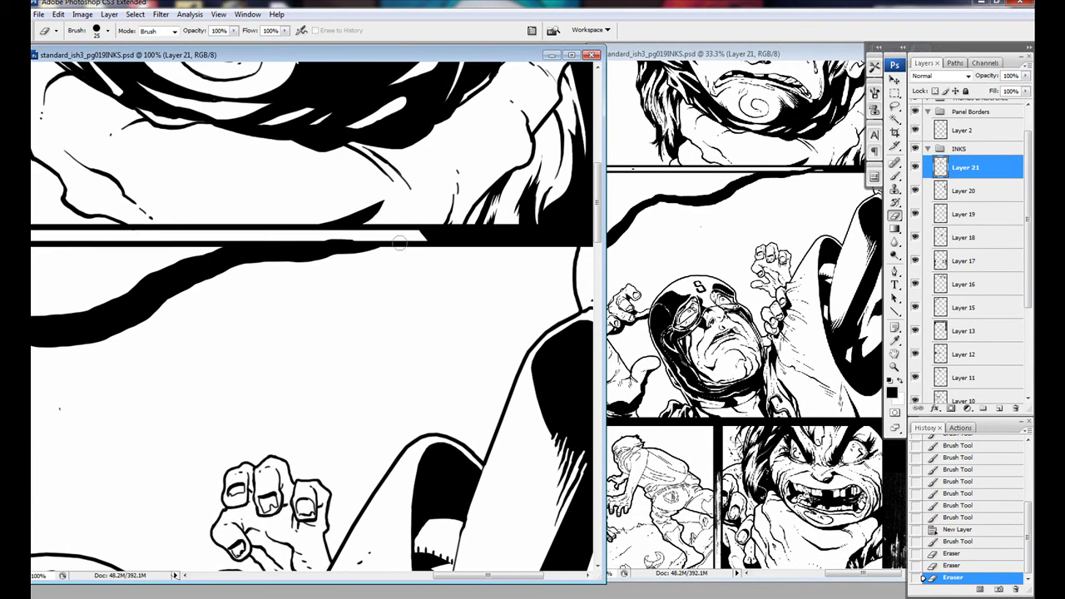
right_click(336, 271)
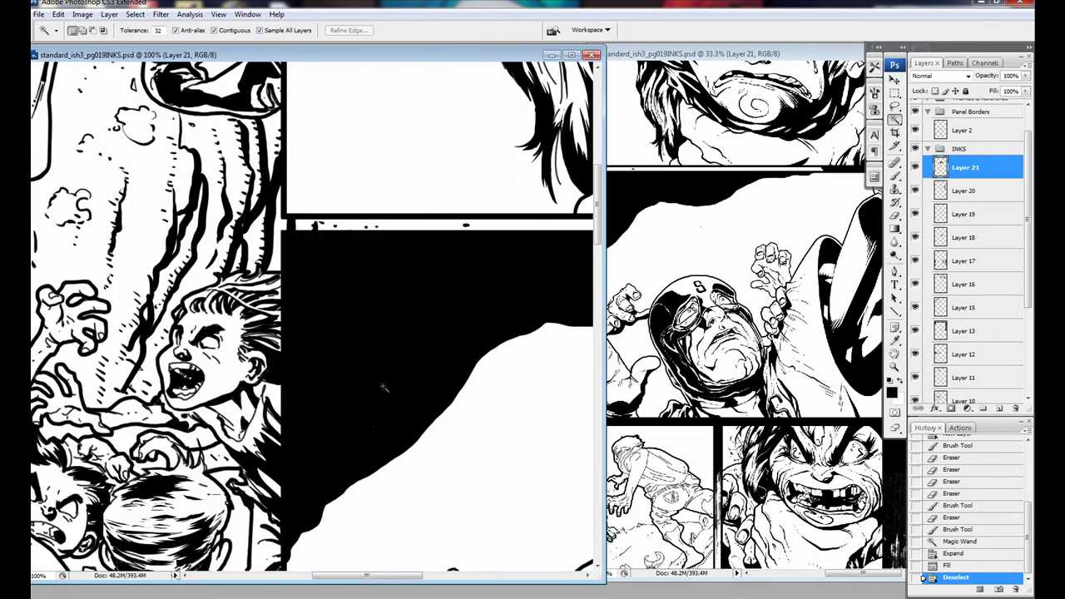
drag(383, 386, 309, 250)
Paint the black rock edge, wavy cave-wall contours, a ridge line and a crack.
key(b)
key(ctrl+plus)
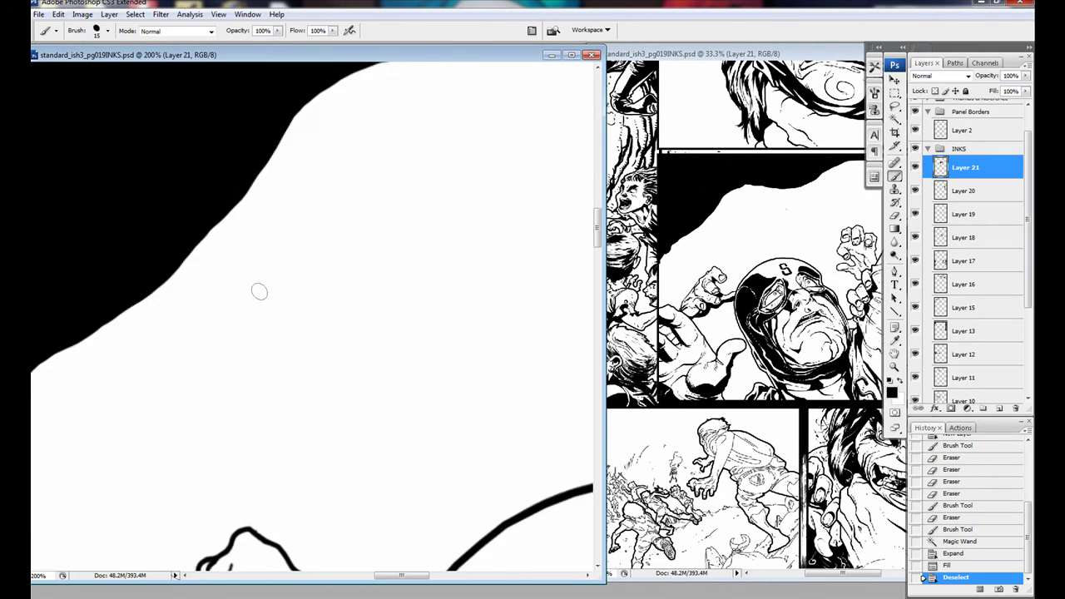
drag(257, 290, 492, 155)
drag(429, 204, 215, 310)
mouse_move(250, 274)
mouse_down()
mouse_move(176, 347)
mouse_move(217, 391)
mouse_up()
mouse_move(191, 374)
mouse_down()
mouse_move(459, 221)
mouse_move(273, 302)
mouse_move(458, 361)
mouse_move(250, 391)
mouse_up()
mouse_move(200, 274)
mouse_down()
mouse_move(568, 301)
mouse_move(233, 280)
mouse_move(583, 357)
mouse_up()
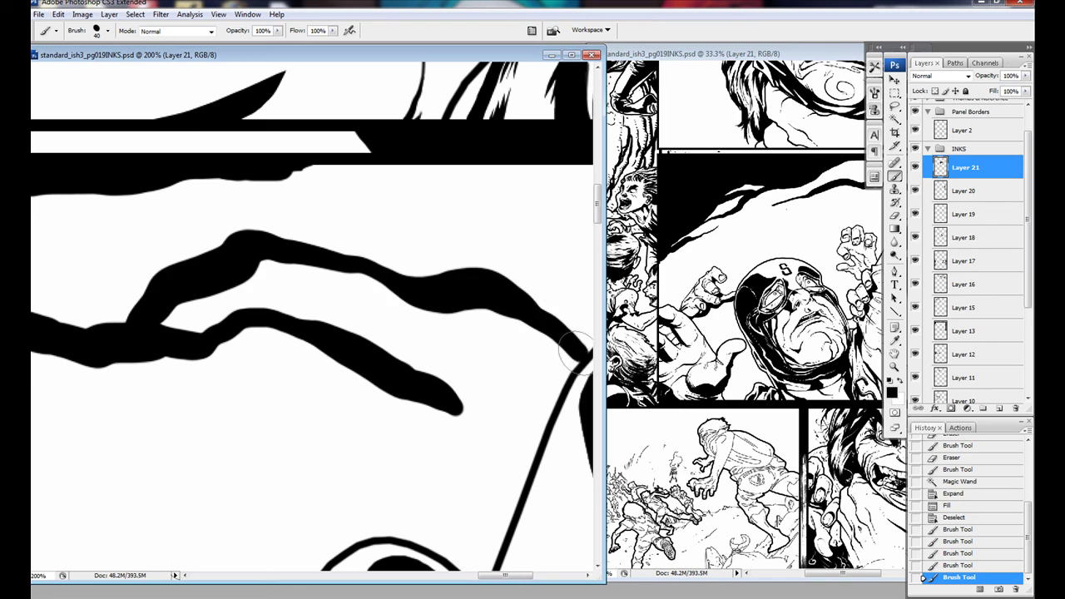
mouse_move(261, 294)
mouse_down()
mouse_move(258, 265)
mouse_move(150, 299)
mouse_up()
mouse_move(150, 300)
mouse_down()
mouse_move(50, 249)
mouse_move(518, 297)
mouse_move(533, 250)
mouse_up()
drag(532, 249, 230, 301)
Add finger-like rock shapes, ridge strokes, a speck, a crack and a dark streak.
drag(141, 249, 353, 201)
drag(322, 159, 364, 268)
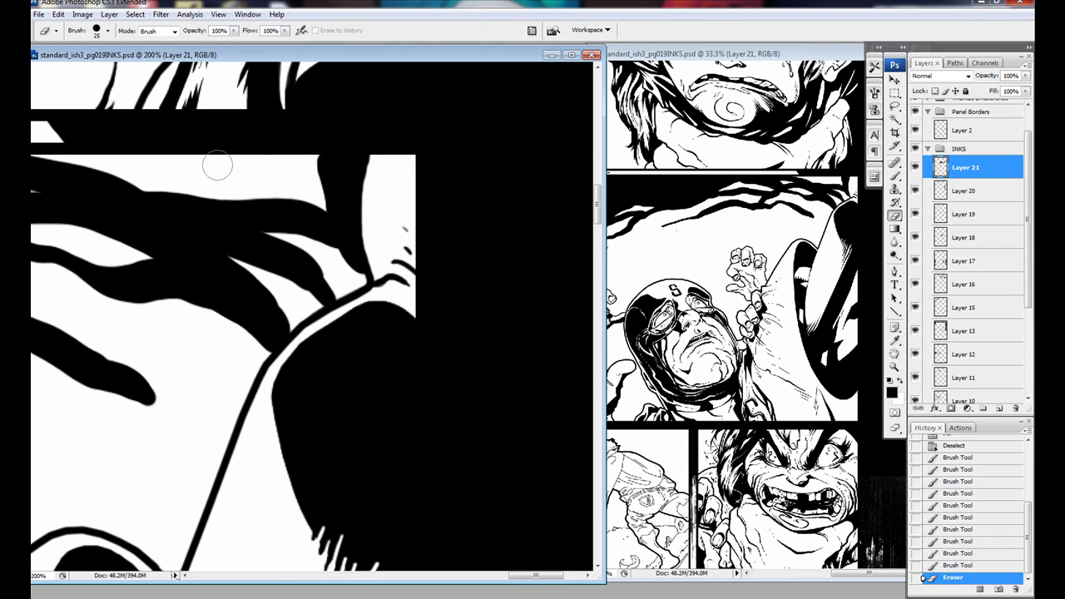
drag(274, 151, 250, 249)
mouse_move(341, 283)
mouse_down()
mouse_move(225, 226)
mouse_move(92, 208)
mouse_up()
mouse_move(91, 208)
mouse_down()
mouse_move(44, 312)
mouse_move(376, 333)
mouse_up()
click(222, 287)
drag(438, 187, 541, 166)
drag(540, 166, 357, 178)
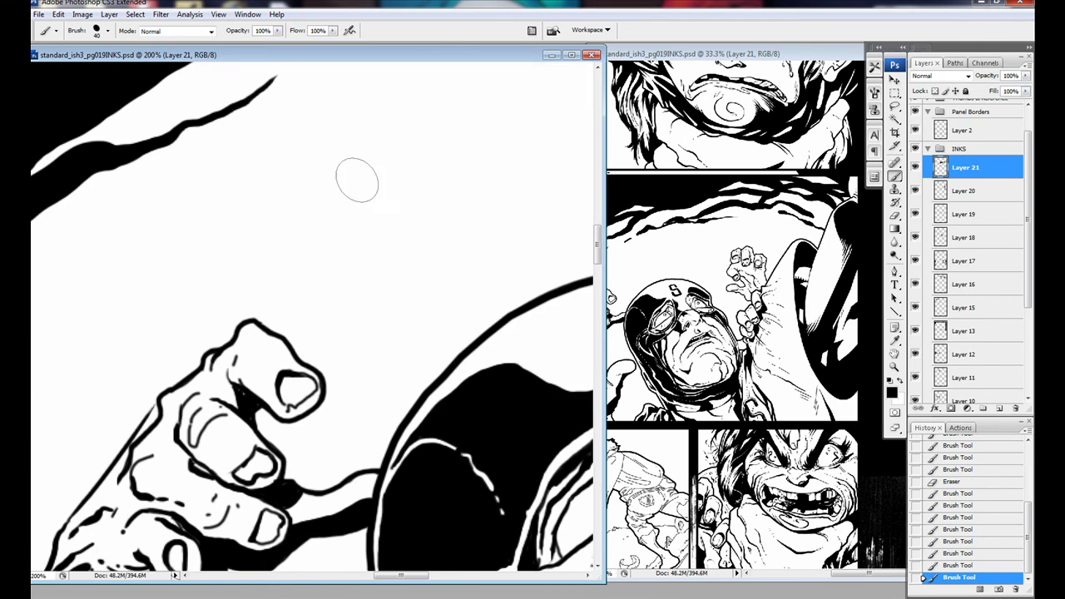
mouse_move(299, 225)
mouse_down()
mouse_move(133, 328)
mouse_move(416, 153)
mouse_up()
drag(420, 151, 178, 359)
Switch to a 9px brush and hatch short ticks along the lower rock edges.
key(bracketleft)
key(bracketleft)
key(bracketleft)
key(bracketleft)
drag(164, 315, 80, 458)
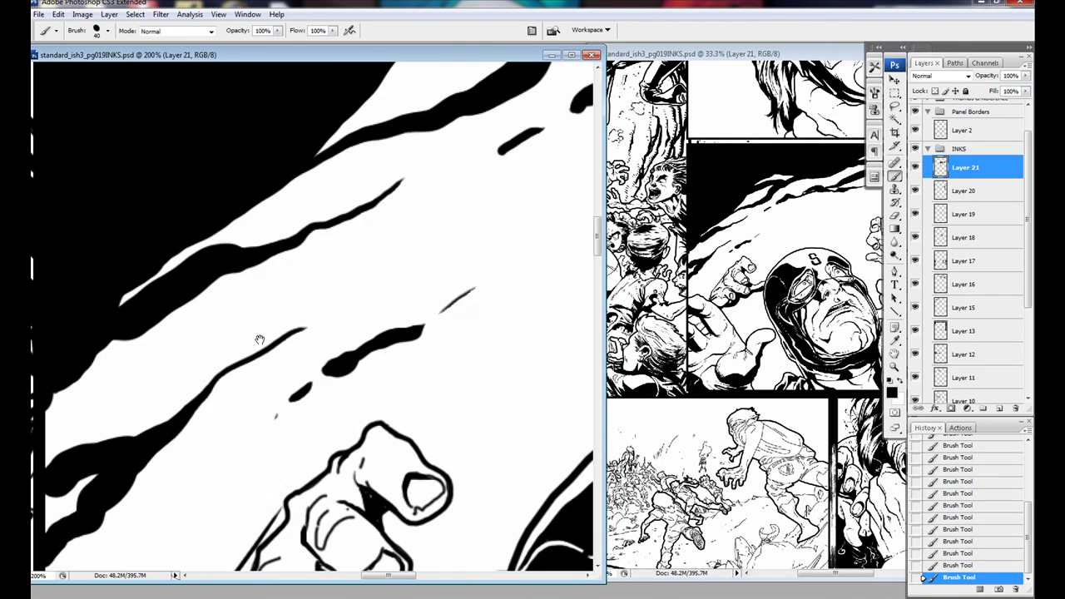
mouse_move(371, 181)
mouse_down()
mouse_move(337, 223)
mouse_move(416, 119)
mouse_up()
key(ctrl+plus)
drag(508, 288, 496, 262)
drag(497, 305, 477, 273)
drag(474, 315, 447, 279)
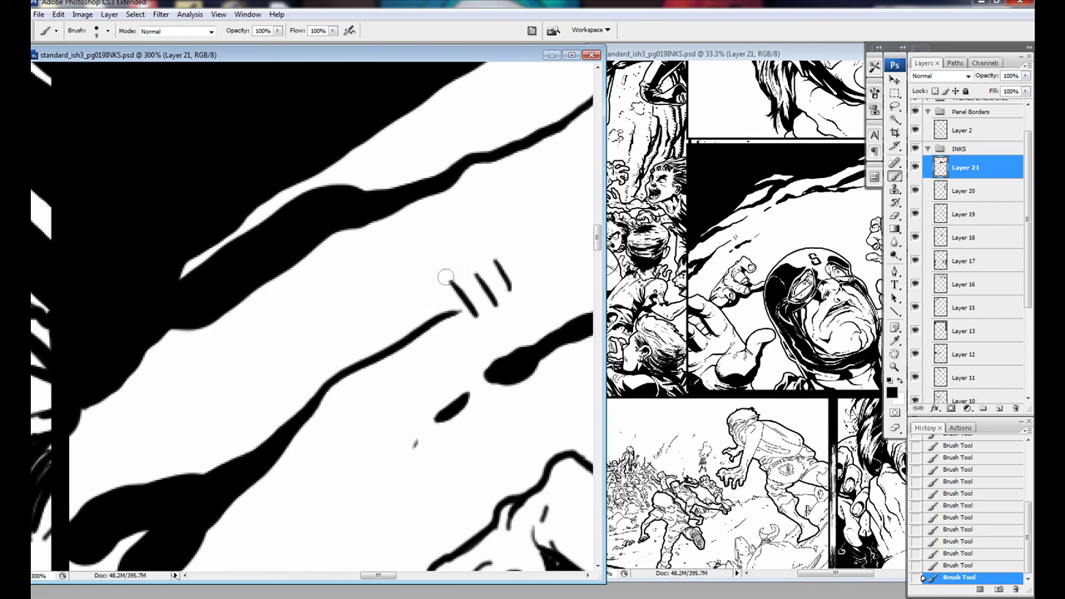
mouse_move(223, 406)
mouse_down()
mouse_move(374, 208)
mouse_move(244, 352)
mouse_up()
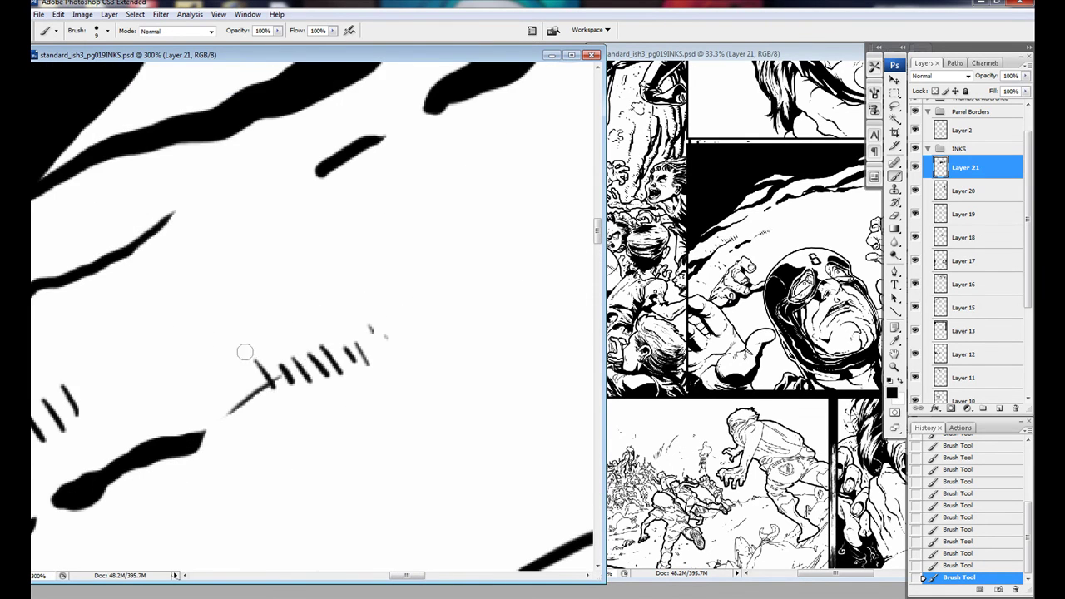
mouse_move(316, 332)
mouse_down()
mouse_move(299, 358)
mouse_move(191, 361)
mouse_move(241, 366)
mouse_up()
drag(275, 337, 268, 360)
drag(241, 351, 233, 374)
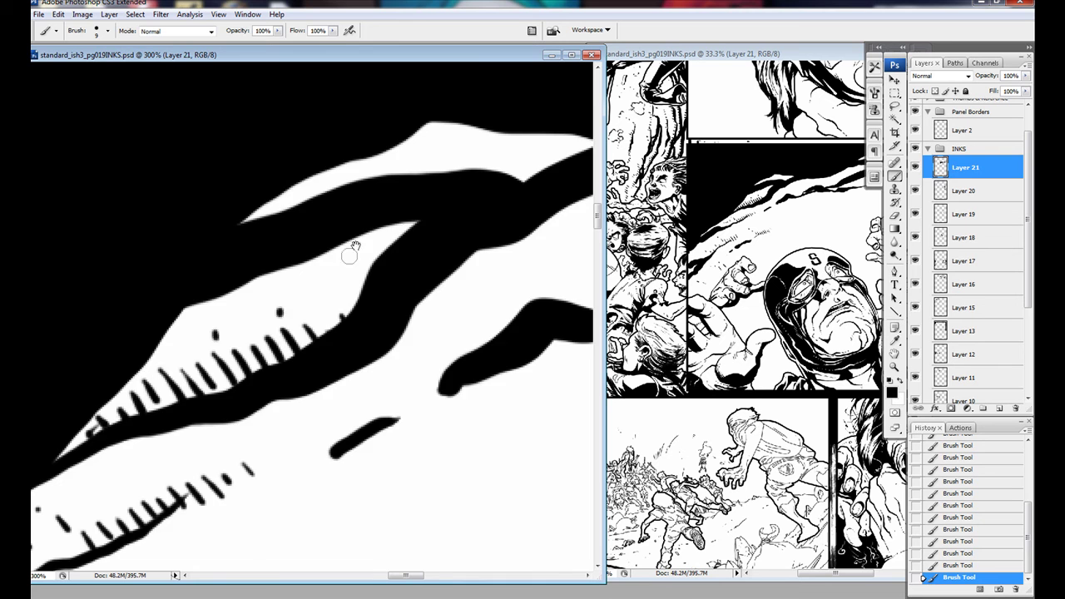
Add rows of short hatching dashes along the next rock ridges.
mouse_move(354, 246)
mouse_down()
mouse_move(266, 409)
mouse_move(352, 311)
mouse_up()
drag(433, 398, 423, 436)
drag(471, 408, 459, 436)
drag(326, 504, 313, 531)
drag(371, 369, 356, 401)
mouse_move(352, 311)
mouse_down()
mouse_move(349, 380)
mouse_move(391, 333)
mouse_up()
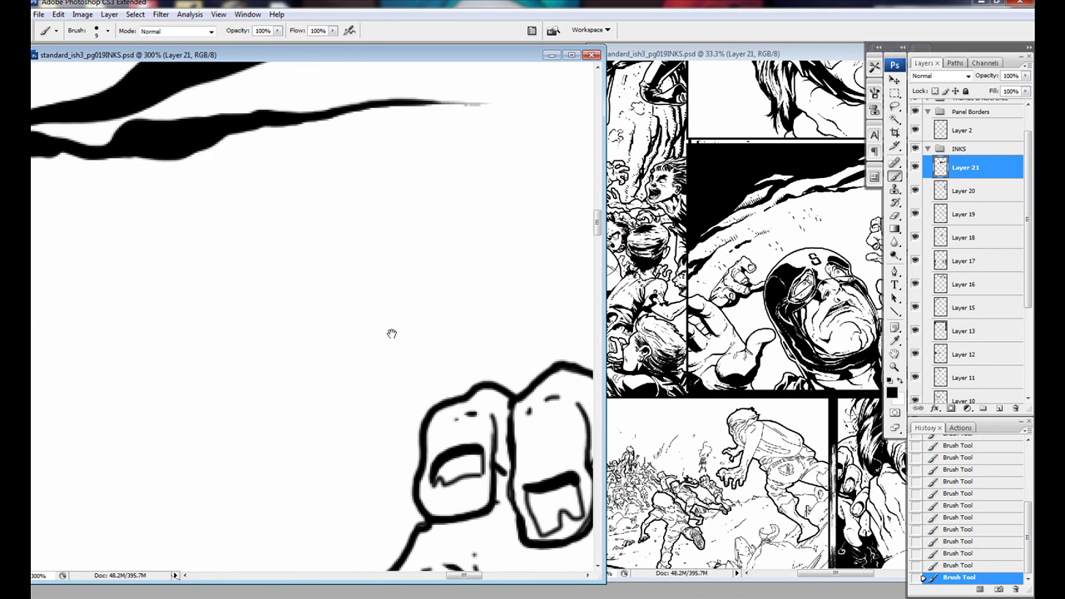
mouse_move(381, 268)
mouse_down()
mouse_move(386, 298)
mouse_move(364, 297)
mouse_up()
drag(276, 252, 291, 298)
drag(299, 291, 306, 325)
Finish hatching ticks along the ridge top, then zoom out to review the hero panel.
mouse_move(364, 297)
mouse_down()
mouse_move(238, 345)
mouse_move(249, 275)
mouse_up()
drag(291, 274, 298, 299)
drag(224, 305, 221, 323)
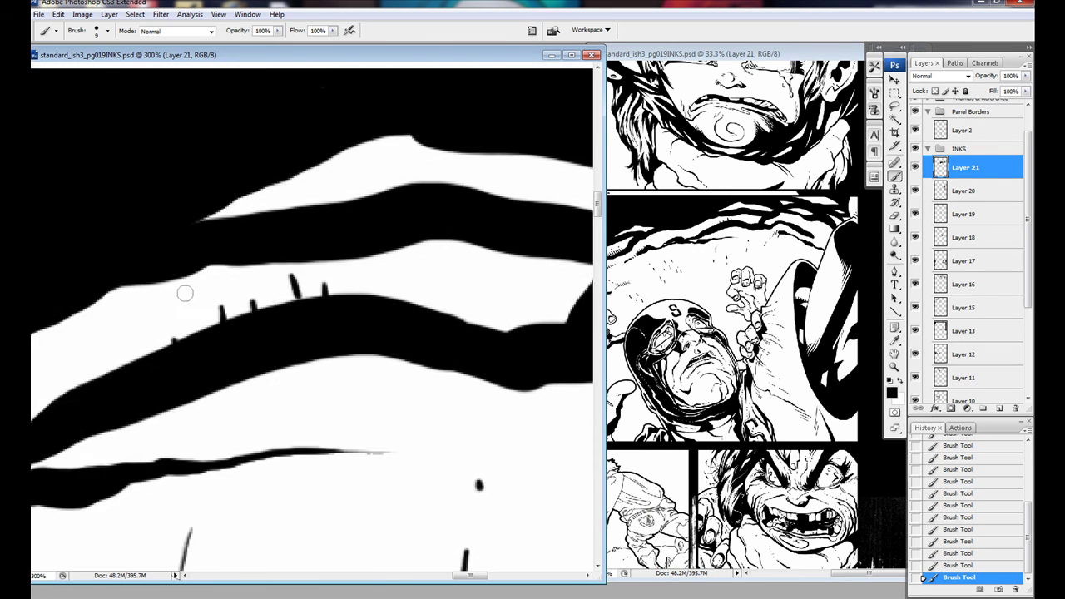
mouse_move(184, 293)
mouse_down()
mouse_move(416, 273)
mouse_move(371, 300)
mouse_up()
drag(391, 275, 266, 280)
drag(432, 341, 424, 391)
mouse_move(267, 281)
mouse_down()
mouse_move(469, 290)
mouse_move(545, 226)
mouse_move(332, 349)
mouse_move(380, 238)
mouse_move(314, 346)
mouse_up()
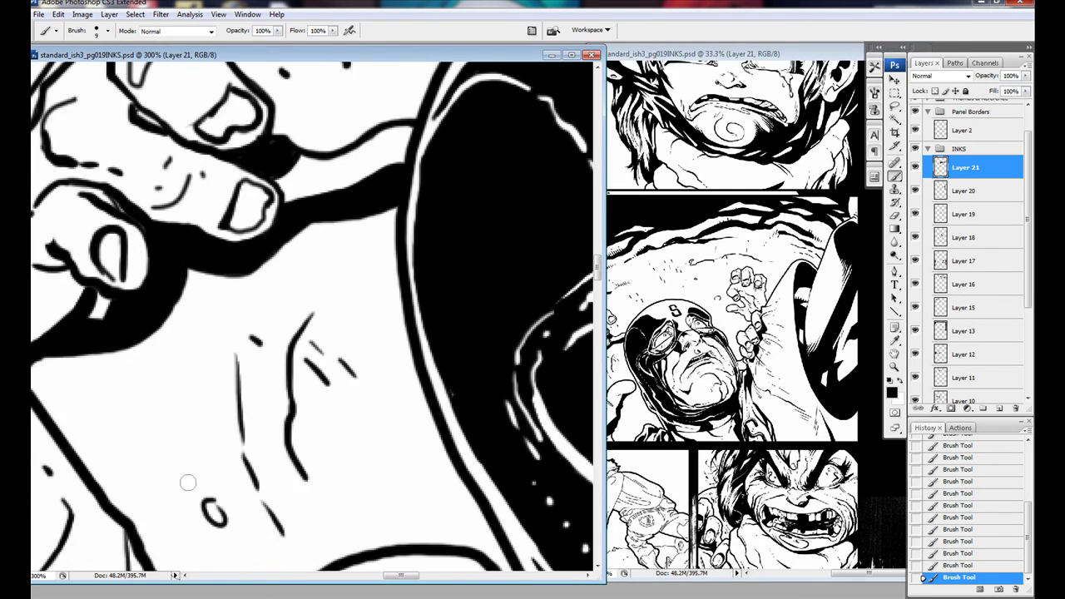
key(ctrl+minus)
key(ctrl+minus)
key(ctrl+minus)
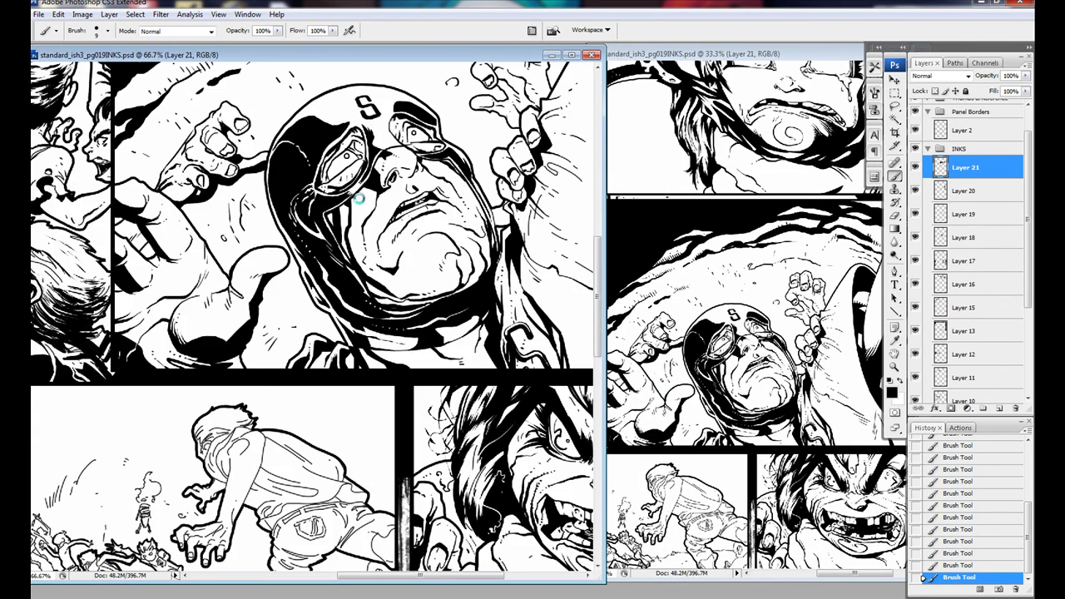